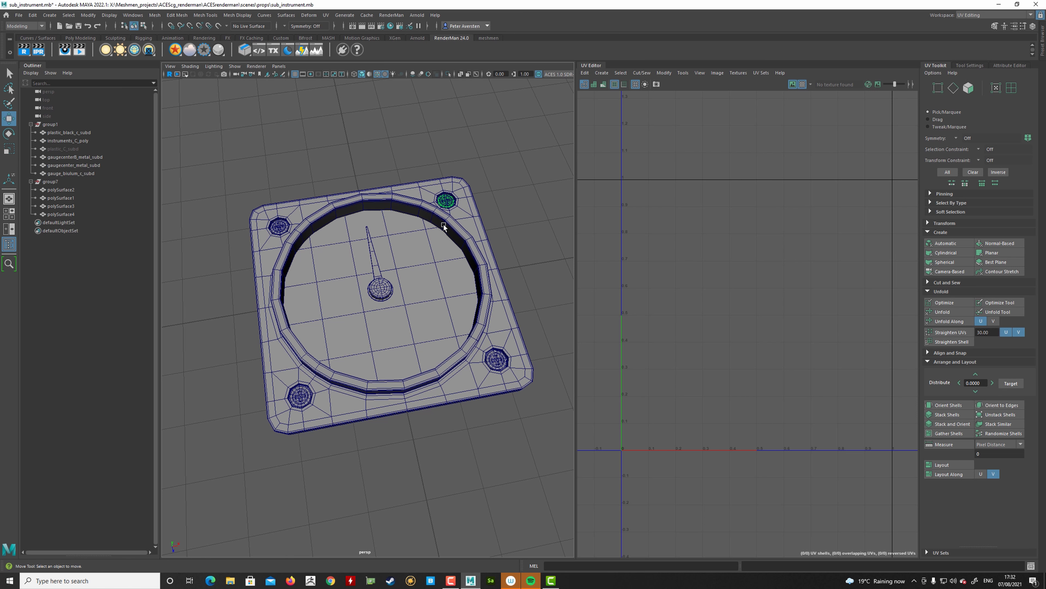
# Reload the UV Editing workspace and collapse the Outliner to enlarge the viewport.
pyautogui.moveTo(423, 297)
pyautogui.keyDown('alt'); pyautogui.mouseDown()
pyautogui.moveTo(444, 285)
pyautogui.moveTo(433, 292)
pyautogui.mouseUp(); pyautogui.keyUp('alt')
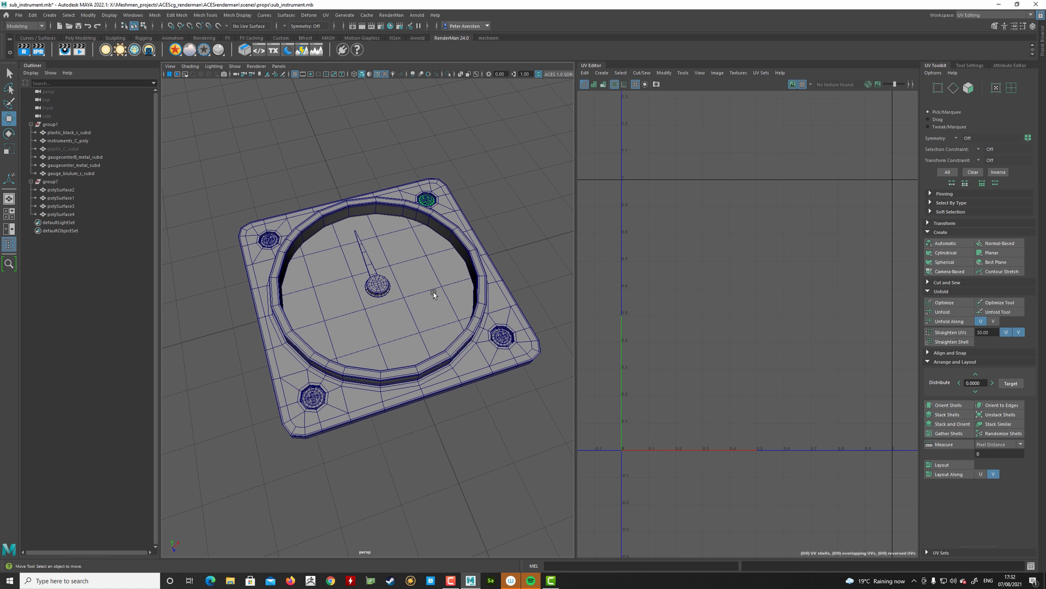
pyautogui.click(976, 16)
pyautogui.click(969, 76)
pyautogui.doubleClick(31, 65)
pyautogui.keyDown('alt'); pyautogui.moveTo(265, 192); pyautogui.dragTo(241, 192, button='middle'); pyautogui.keyUp('alt')
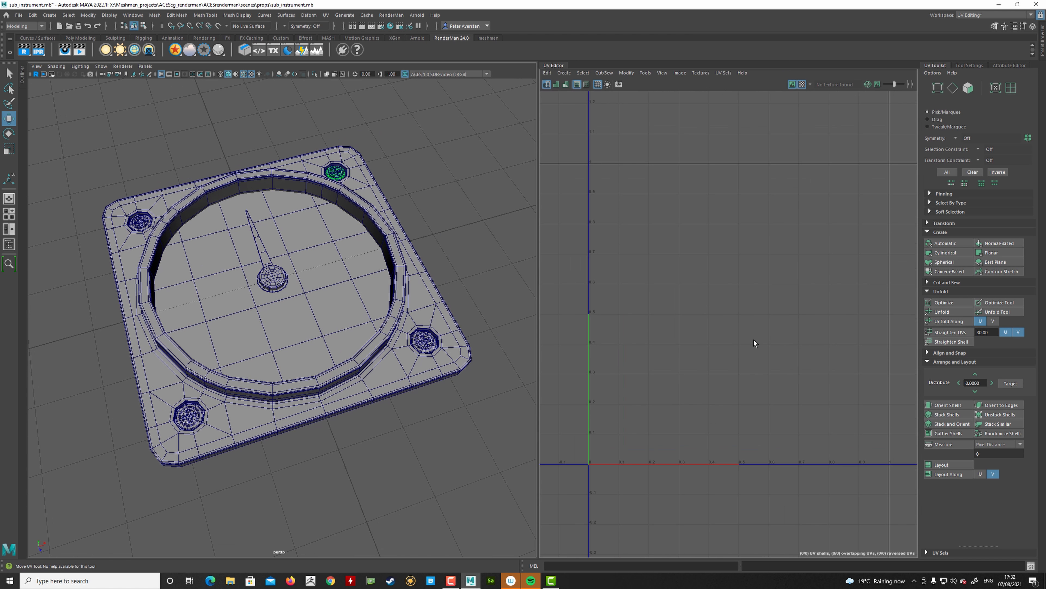
pyautogui.keyDown('alt'); pyautogui.moveTo(754, 339); pyautogui.dragTo(679, 280, button='right'); pyautogui.keyUp('alt')
pyautogui.keyDown('alt'); pyautogui.moveTo(679, 280); pyautogui.dragTo(682, 291, button='middle'); pyautogui.keyUp('alt')
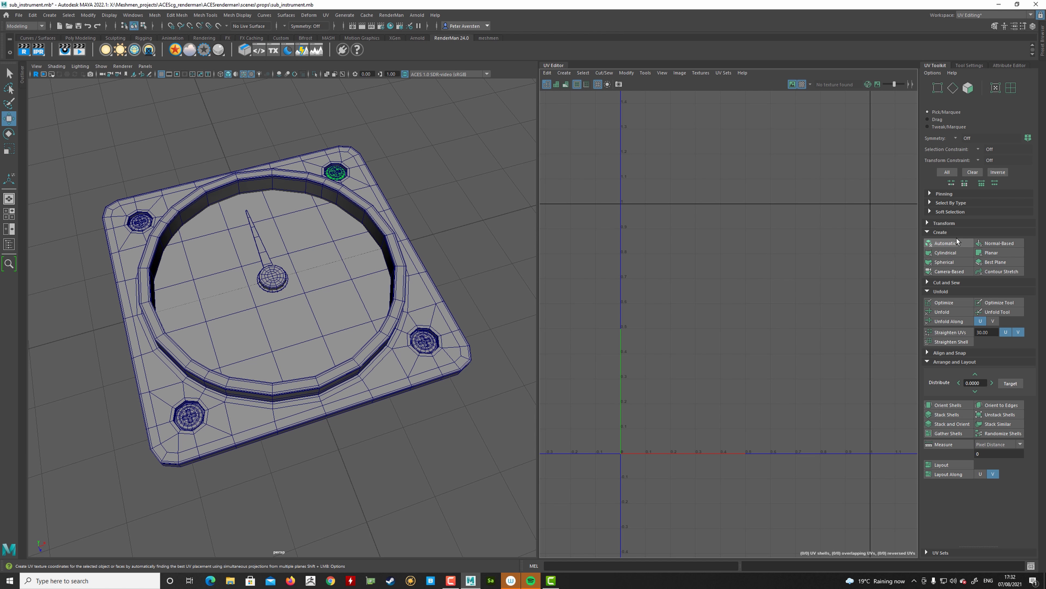
# Apply an automatic UV projection to the square gauge frame.
pyautogui.click(346, 397)
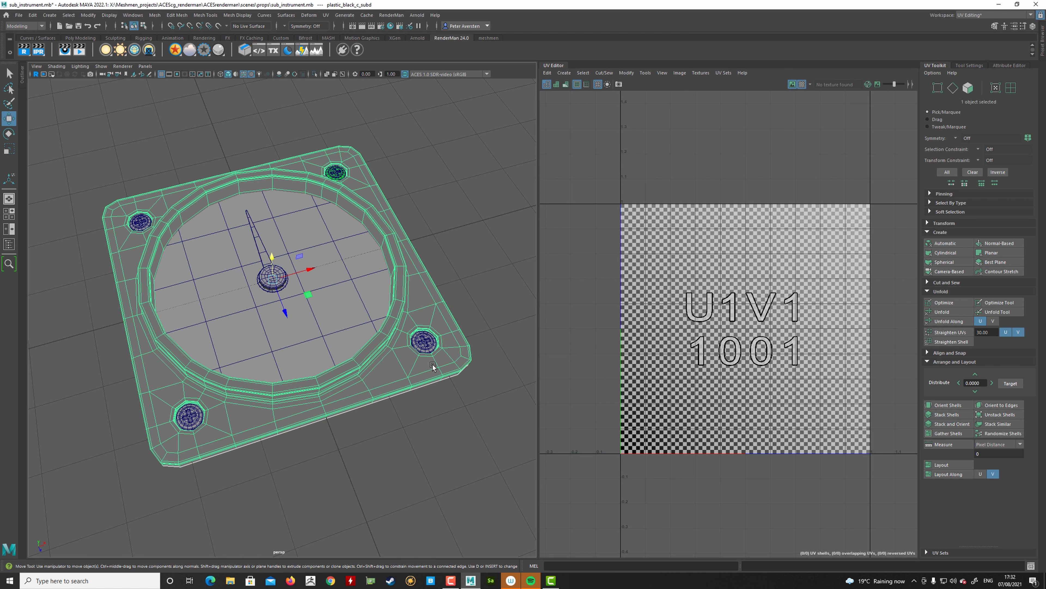
pyautogui.click(943, 243)
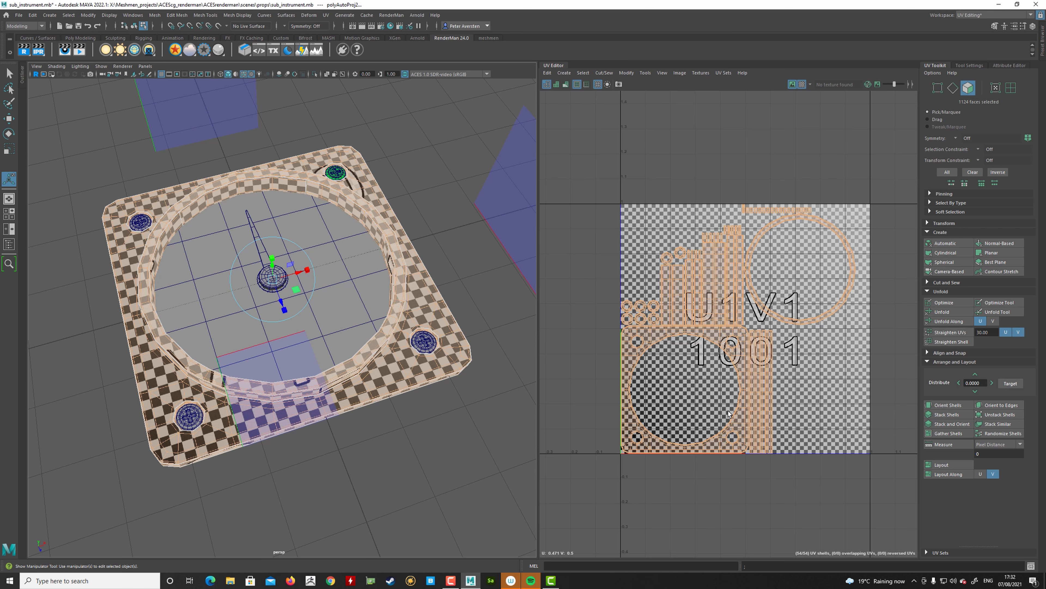
pyautogui.keyDown('alt'); pyautogui.moveTo(751, 374); pyautogui.dragTo(779, 306, button='middle'); pyautogui.keyUp('alt')
pyautogui.keyDown('alt'); pyautogui.moveTo(680, 376); pyautogui.dragTo(1025, 395, button='right'); pyautogui.keyUp('alt')
pyautogui.keyDown('alt'); pyautogui.moveTo(711, 342); pyautogui.dragTo(701, 367, button='middle'); pyautogui.keyUp('alt')
pyautogui.keyDown('alt'); pyautogui.moveTo(701, 367); pyautogui.dragTo(606, 373, button='right'); pyautogui.keyUp('alt')
pyautogui.keyDown('alt'); pyautogui.moveTo(750, 372); pyautogui.dragTo(741, 373, button='right'); pyautogui.keyUp('alt')
# Apply a planar UV projection from the Y axis to the whole gauge frame, fitted to the bounding box.
pyautogui.click(463, 471)
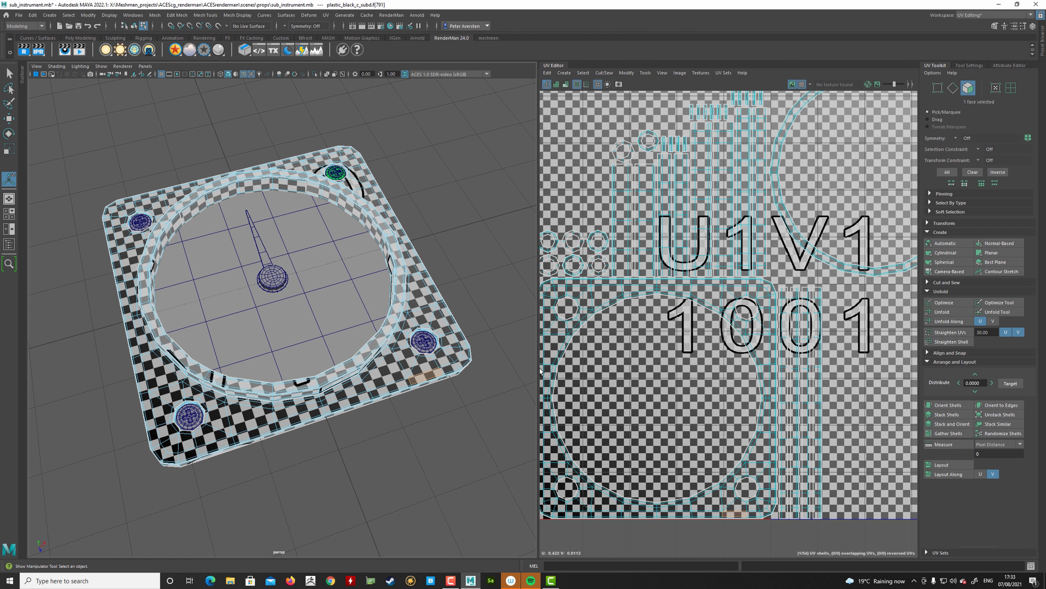
pyautogui.press('F8')
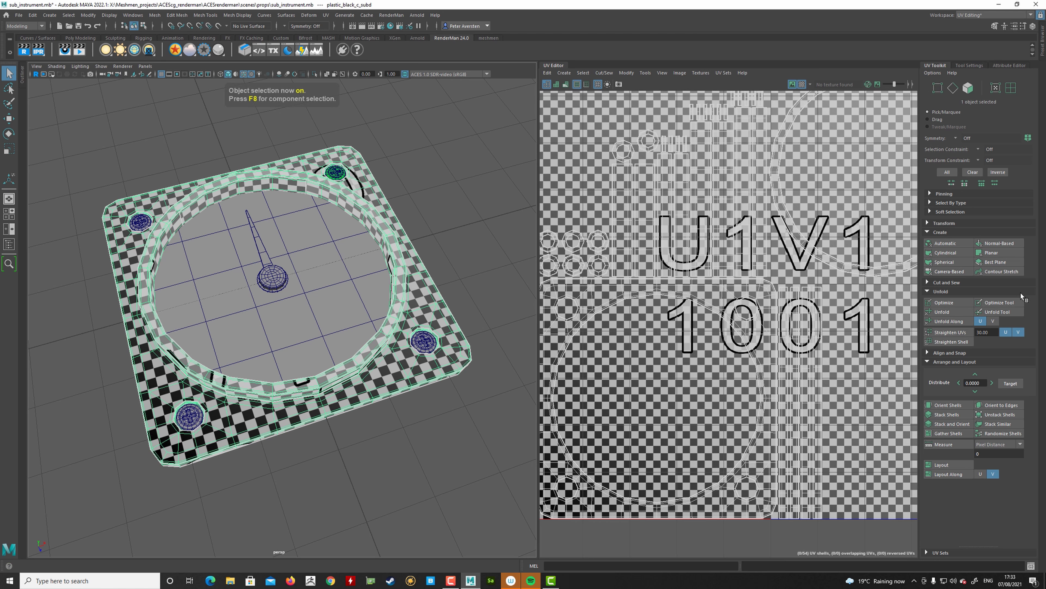
pyautogui.click(992, 252)
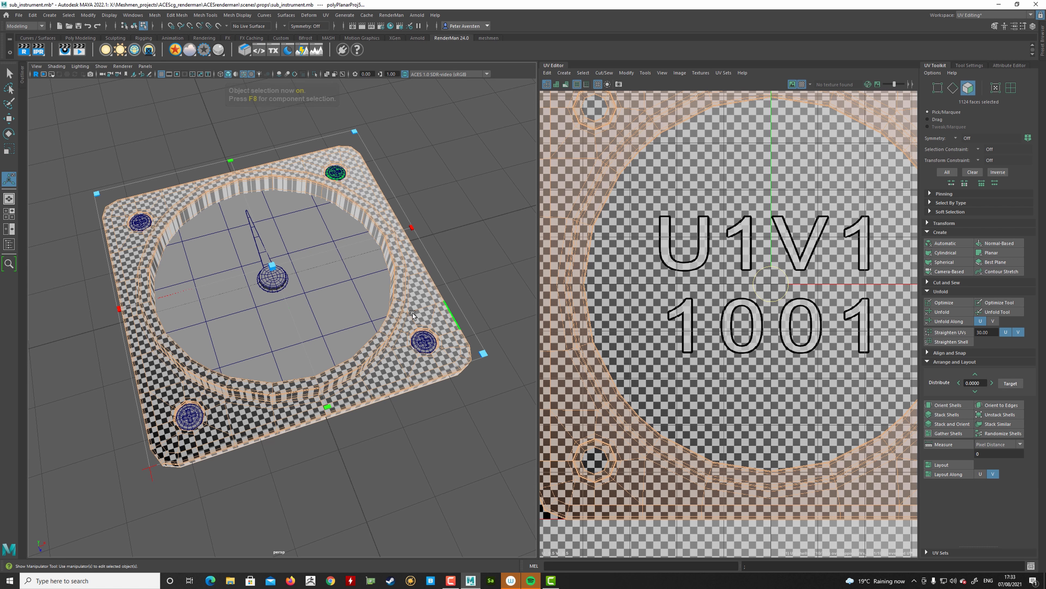
pyautogui.keyDown('alt'); pyautogui.moveTo(412, 313); pyautogui.dragTo(432, 289); pyautogui.keyUp('alt')
pyautogui.keyDown('shift'); pyautogui.click(994, 253); pyautogui.keyUp('shift')
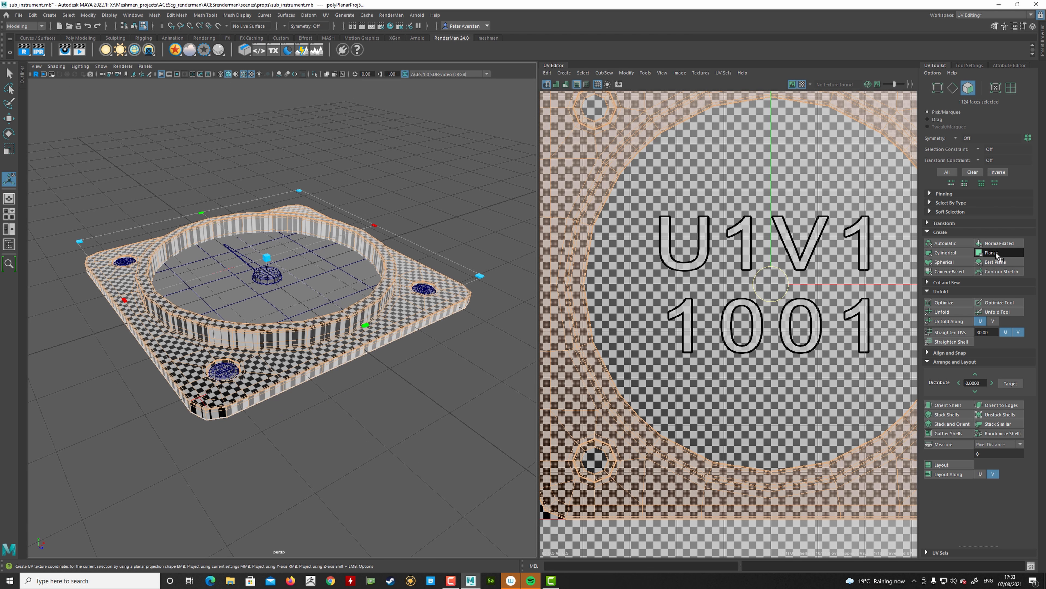
pyautogui.click(575, 162)
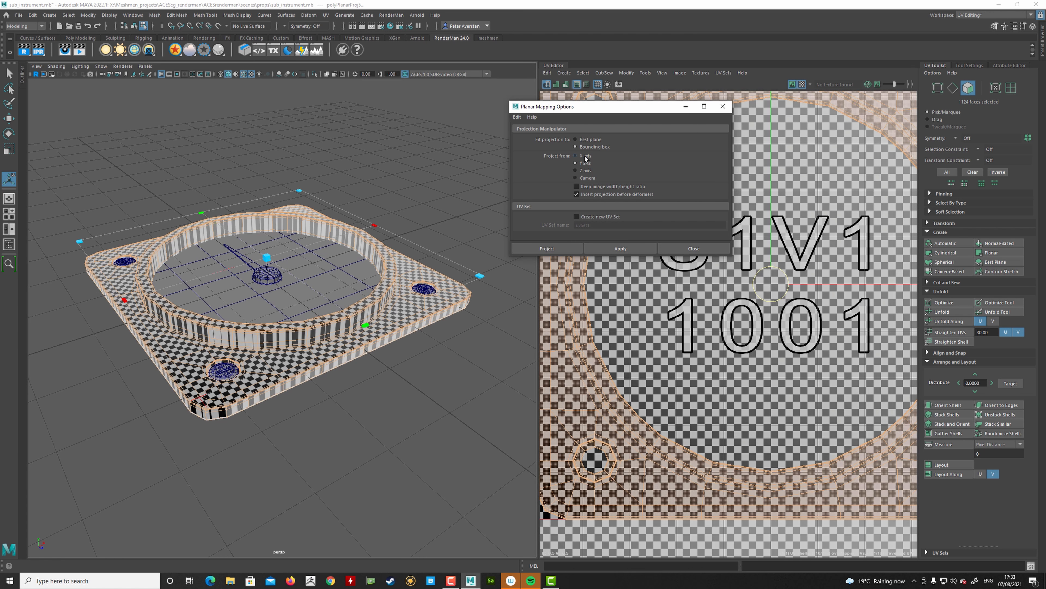
pyautogui.click(547, 249)
# Select the face loop around the inner wall of the frame's circular opening.
pyautogui.keyDown('alt'); pyautogui.moveTo(399, 420); pyautogui.dragTo(367, 419); pyautogui.keyUp('alt')
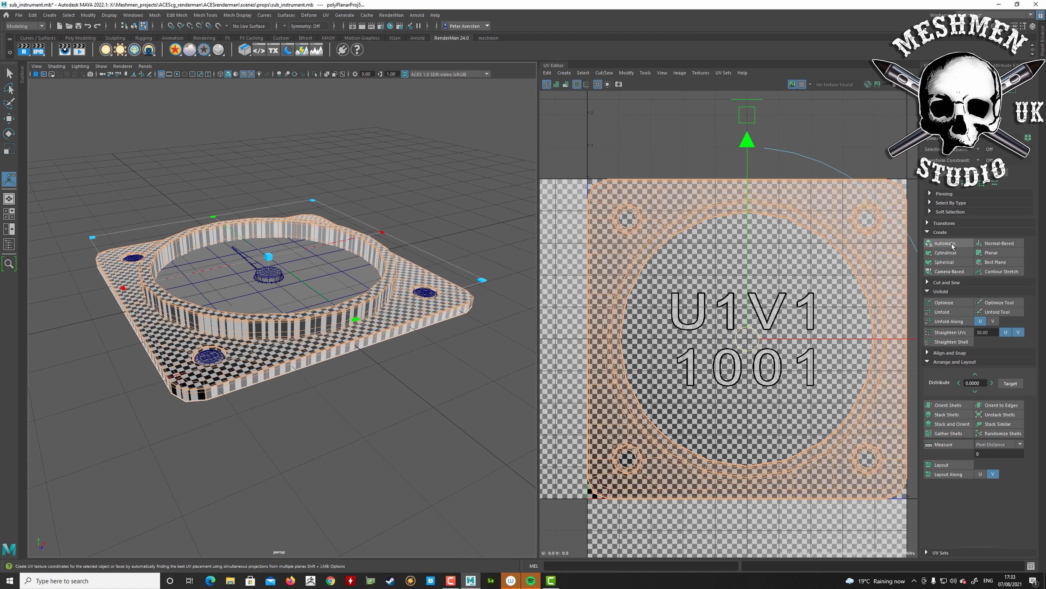
pyautogui.keyDown('alt'); pyautogui.moveTo(431, 352); pyautogui.dragTo(420, 358); pyautogui.keyUp('alt')
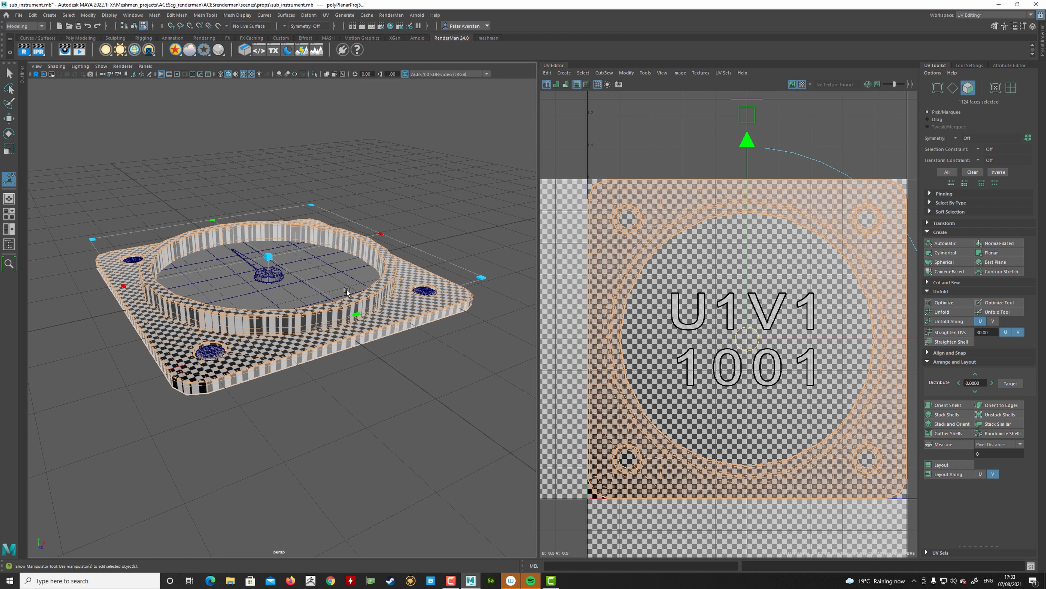
pyautogui.keyDown('alt'); pyautogui.moveTo(264, 285); pyautogui.dragTo(255, 294); pyautogui.keyUp('alt')
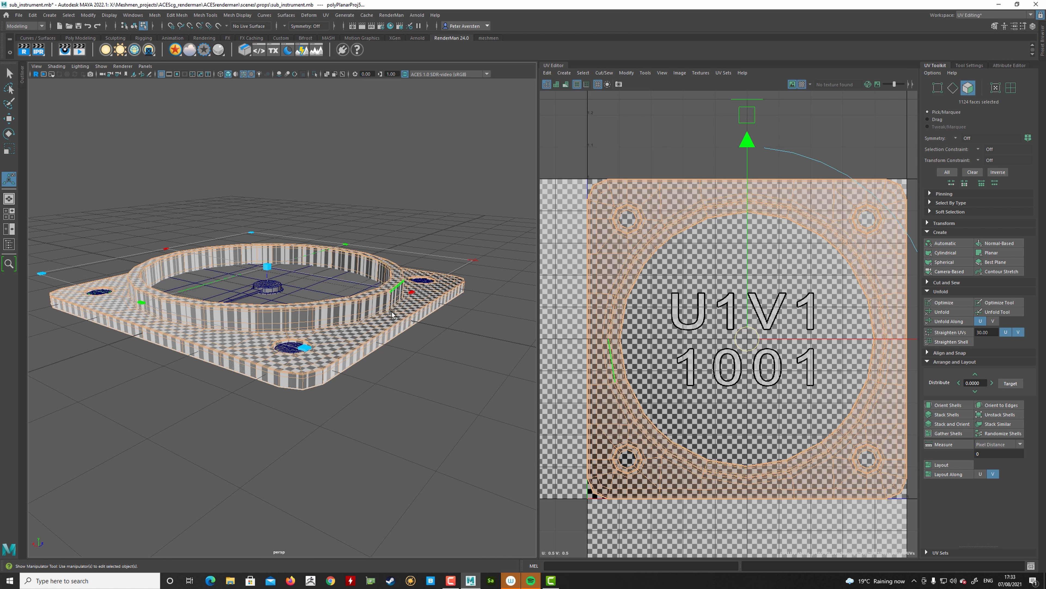
pyautogui.keyDown('alt'); pyautogui.moveTo(366, 306); pyautogui.dragTo(325, 320); pyautogui.keyUp('alt')
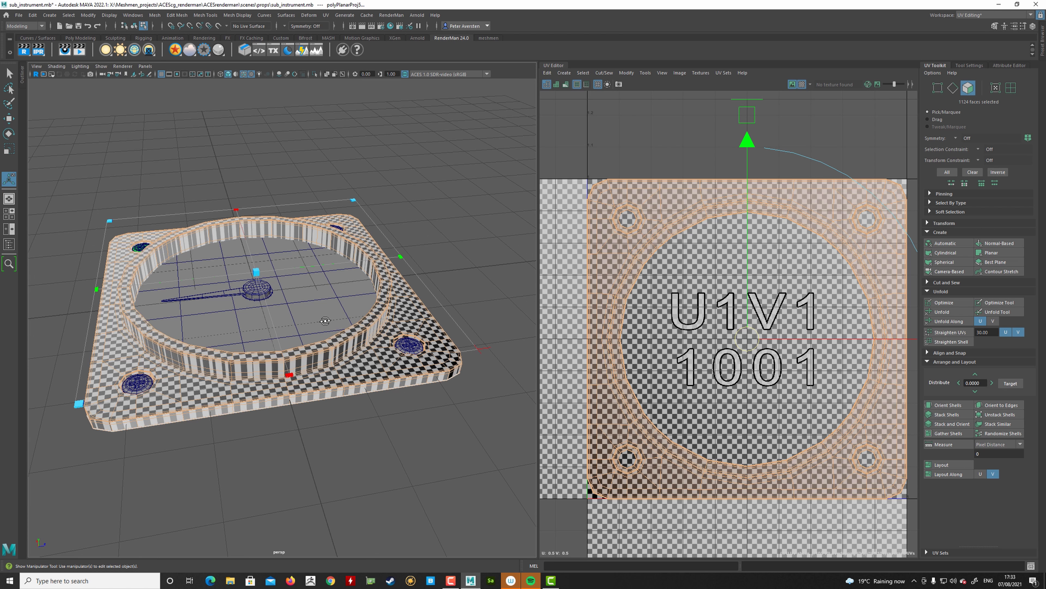
pyautogui.click(443, 227)
pyautogui.press('w')
pyautogui.keyDown('alt'); pyautogui.moveTo(276, 269); pyautogui.dragTo(374, 308, button='middle'); pyautogui.keyUp('alt')
pyautogui.keyDown('alt'); pyautogui.moveTo(268, 308); pyautogui.dragTo(346, 247, button='right'); pyautogui.keyUp('alt')
pyautogui.keyDown('alt'); pyautogui.moveTo(346, 247); pyautogui.dragTo(261, 275, button='middle'); pyautogui.keyUp('alt')
pyautogui.keyDown('alt'); pyautogui.moveTo(261, 275); pyautogui.dragTo(511, 234, button='right'); pyautogui.keyUp('alt')
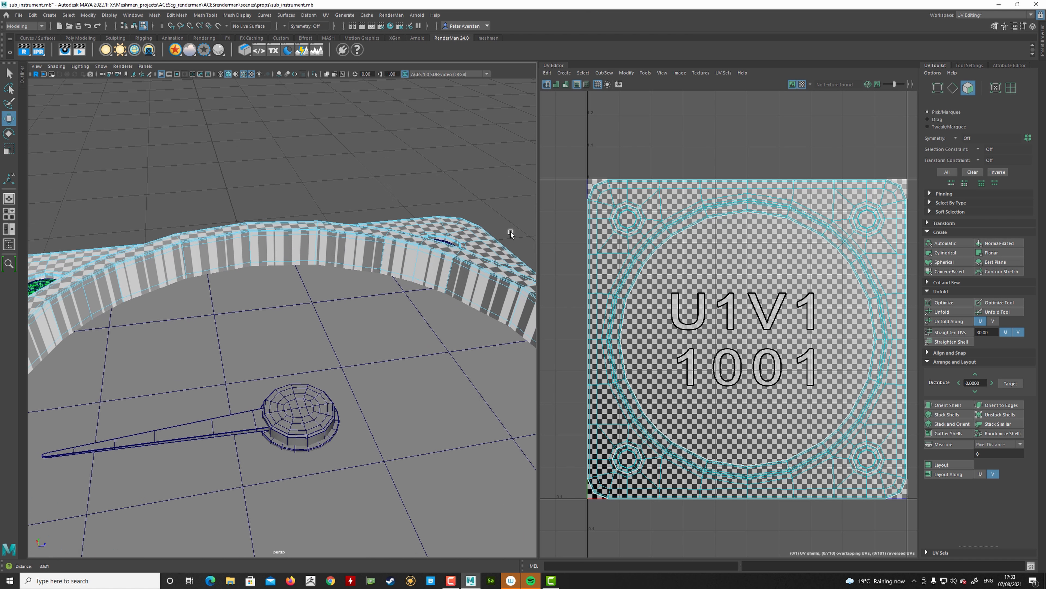
pyautogui.click(294, 247)
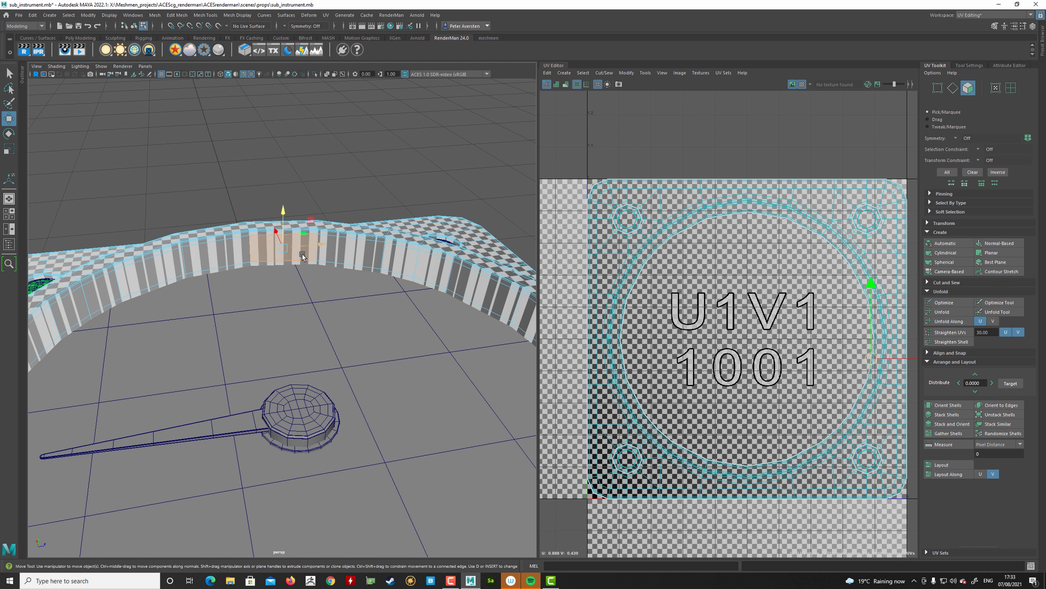
pyautogui.doubleClick(313, 264)
pyautogui.press('q')
pyautogui.keyDown('ctrl'); pyautogui.click(334, 264); pyautogui.keyUp('ctrl')
# Grow the face selection to cover the entire height of the opening's inner wall.
pyautogui.keyDown('ctrl'); pyautogui.moveTo(332, 256); pyautogui.dragTo(391, 226, button='right'); pyautogui.keyUp('ctrl')
pyautogui.keyDown('alt'); pyautogui.moveTo(390, 224); pyautogui.dragTo(409, 255, button='middle'); pyautogui.keyUp('alt')
pyautogui.keyDown('alt'); pyautogui.moveTo(409, 255); pyautogui.dragTo(469, 236, button='right'); pyautogui.keyUp('alt')
pyautogui.keyDown('alt'); pyautogui.moveTo(468, 236); pyautogui.dragTo(272, 285, button='middle'); pyautogui.keyUp('alt')
pyautogui.press('g')
pyautogui.keyDown('alt'); pyautogui.moveTo(272, 285); pyautogui.dragTo(368, 265, button='right'); pyautogui.keyUp('alt')
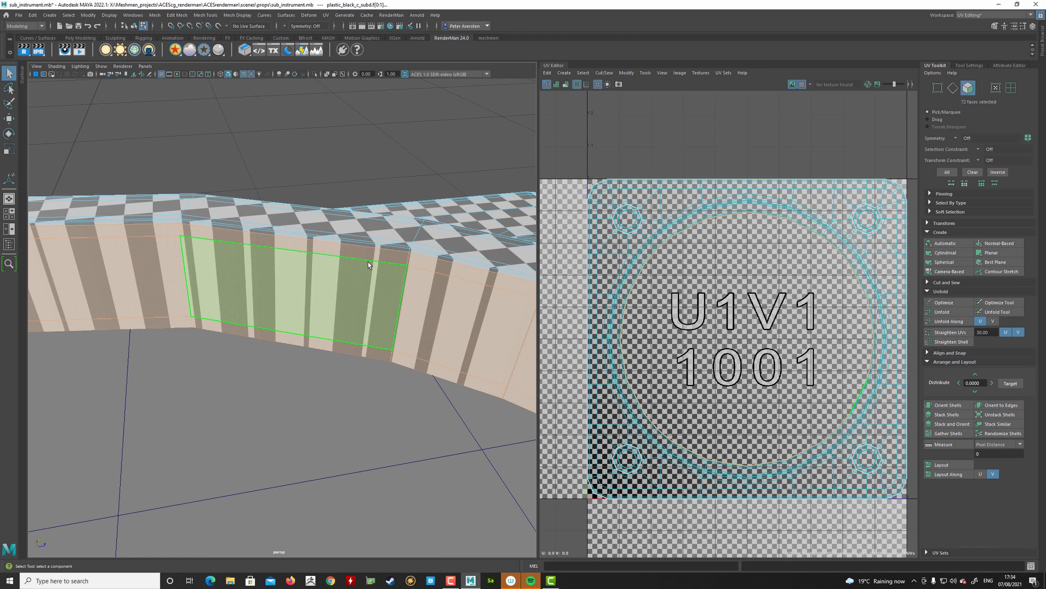
pyautogui.press('g')
pyautogui.keyDown('alt'); pyautogui.moveTo(392, 260); pyautogui.dragTo(312, 338, button='right'); pyautogui.keyUp('alt')
pyautogui.keyDown('alt'); pyautogui.moveTo(315, 328); pyautogui.dragTo(386, 254, button='middle'); pyautogui.keyUp('alt')
pyautogui.keyDown('alt'); pyautogui.moveTo(386, 254); pyautogui.dragTo(354, 315); pyautogui.keyUp('alt')
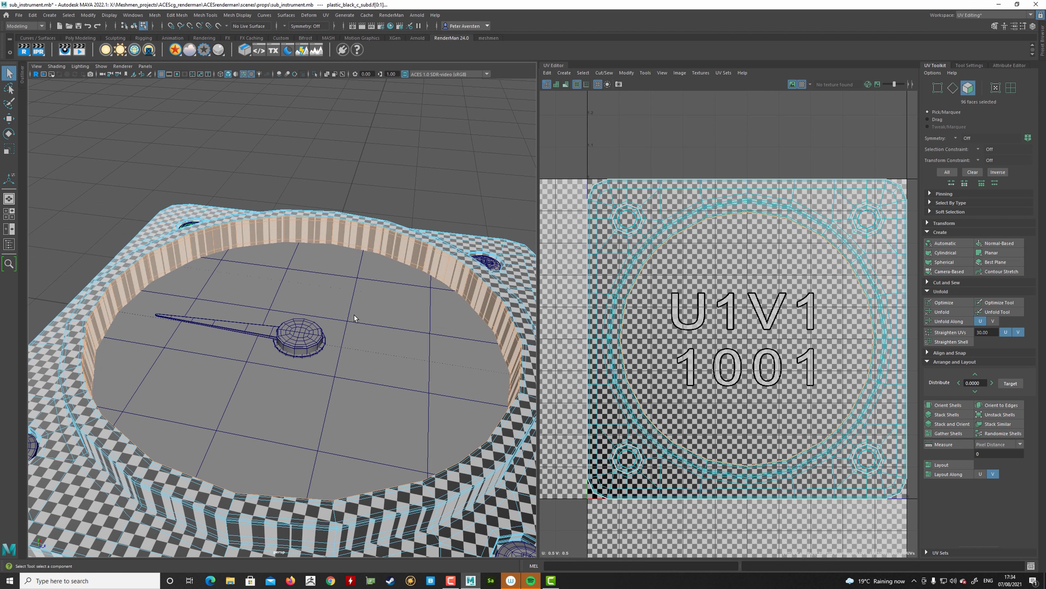
# Planar-project the selected inner wall faces and move their shell outside the frame's UV tile.
pyautogui.click(990, 252)
pyautogui.press('w')
pyautogui.moveTo(717, 398); pyautogui.dragTo(644, 314)
# Scale the inner wall's UV shell down vertically into a thin strip with roughly square checkers.
pyautogui.press('e')
pyautogui.press('r')
pyautogui.moveTo(645, 245); pyautogui.dragTo(652, 313)
pyautogui.keyDown('alt'); pyautogui.moveTo(315, 319); pyautogui.dragTo(313, 369); pyautogui.keyUp('alt')
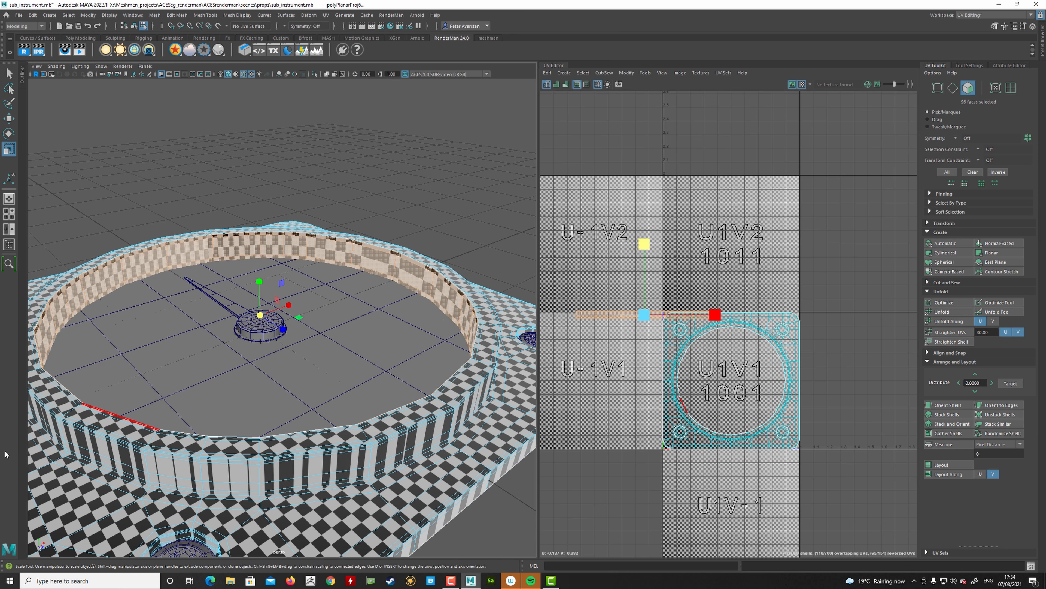
pyautogui.keyDown('alt'); pyautogui.moveTo(689, 292); pyautogui.dragTo(733, 278, button='middle'); pyautogui.keyUp('alt')
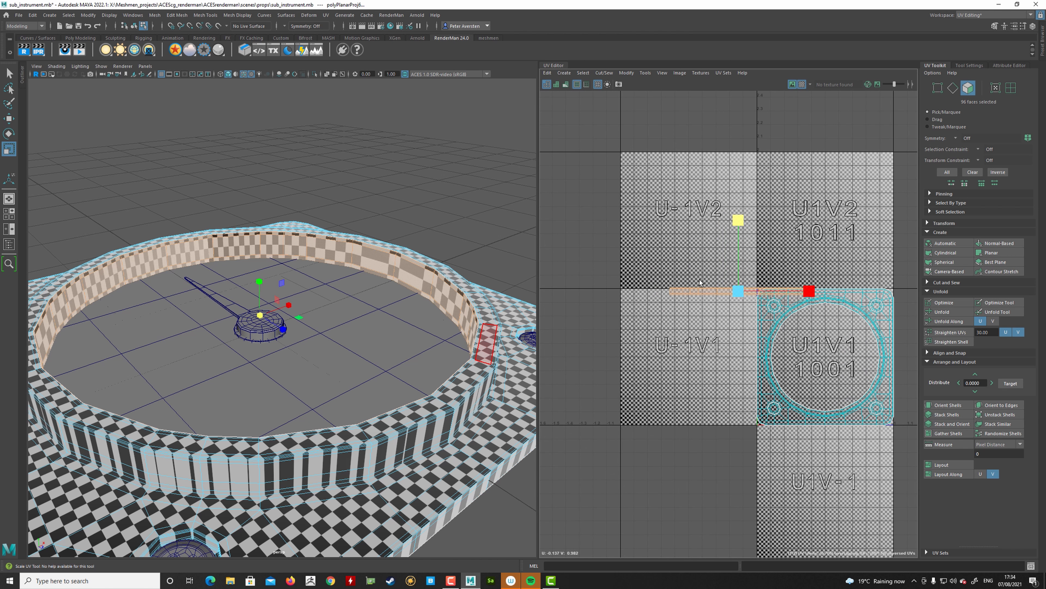
pyautogui.scroll(5, 696, 281)
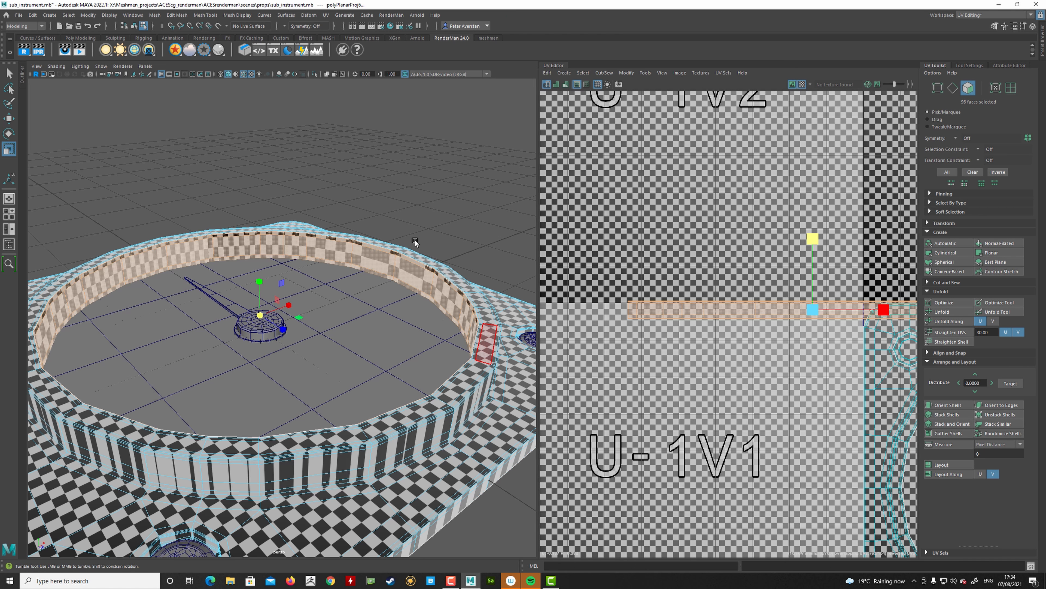
# Select a vertical line of edges across the inner wall's UV strip and cut the UVs along it.
pyautogui.keyDown('alt'); pyautogui.moveTo(415, 239); pyautogui.dragTo(469, 239); pyautogui.keyUp('alt')
pyautogui.keyDown('alt'); pyautogui.moveTo(469, 239); pyautogui.dragTo(458, 285, button='middle'); pyautogui.keyUp('alt')
pyautogui.keyDown('alt'); pyautogui.moveTo(458, 285); pyautogui.dragTo(660, 247, button='right'); pyautogui.keyUp('alt')
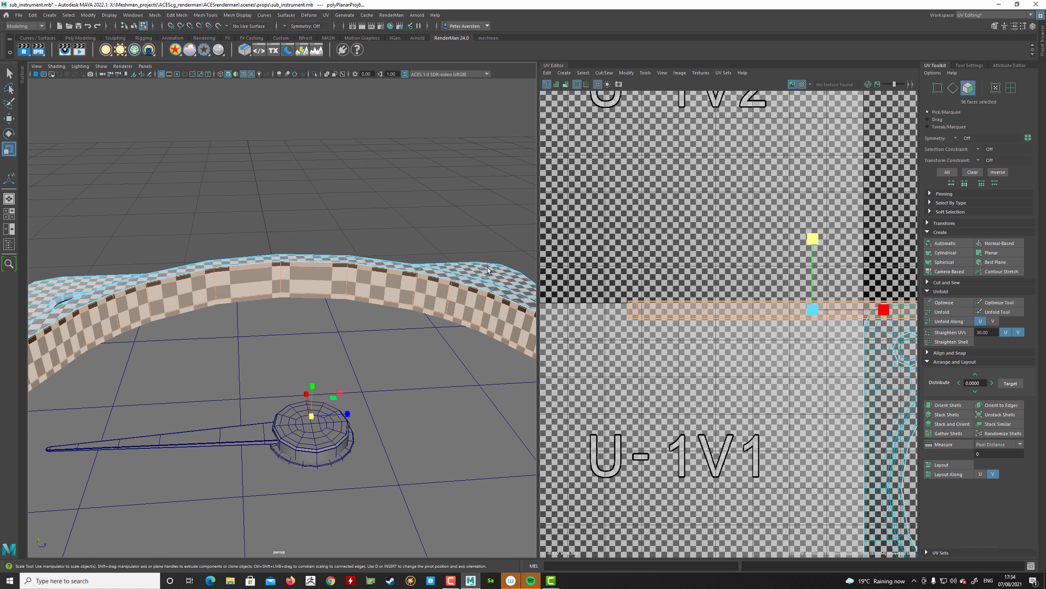
pyautogui.click(708, 247)
pyautogui.keyDown('alt'); pyautogui.moveTo(782, 307); pyautogui.dragTo(633, 286, button='middle'); pyautogui.keyUp('alt')
pyautogui.keyDown('alt'); pyautogui.moveTo(633, 286); pyautogui.dragTo(679, 284, button='right'); pyautogui.keyUp('alt')
pyautogui.press('w')
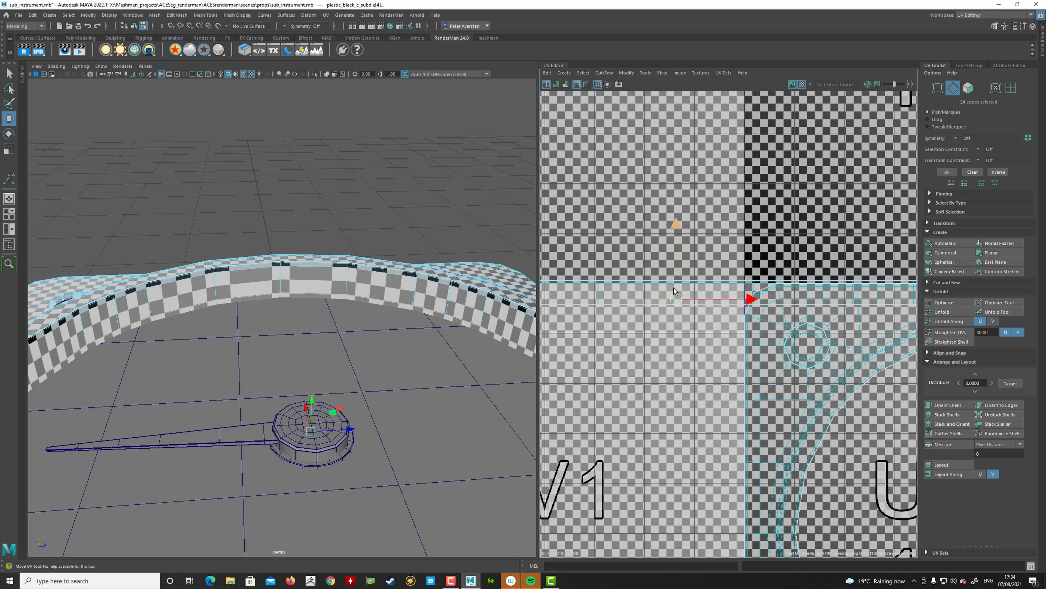
pyautogui.click(679, 292)
pyautogui.doubleClick(678, 291)
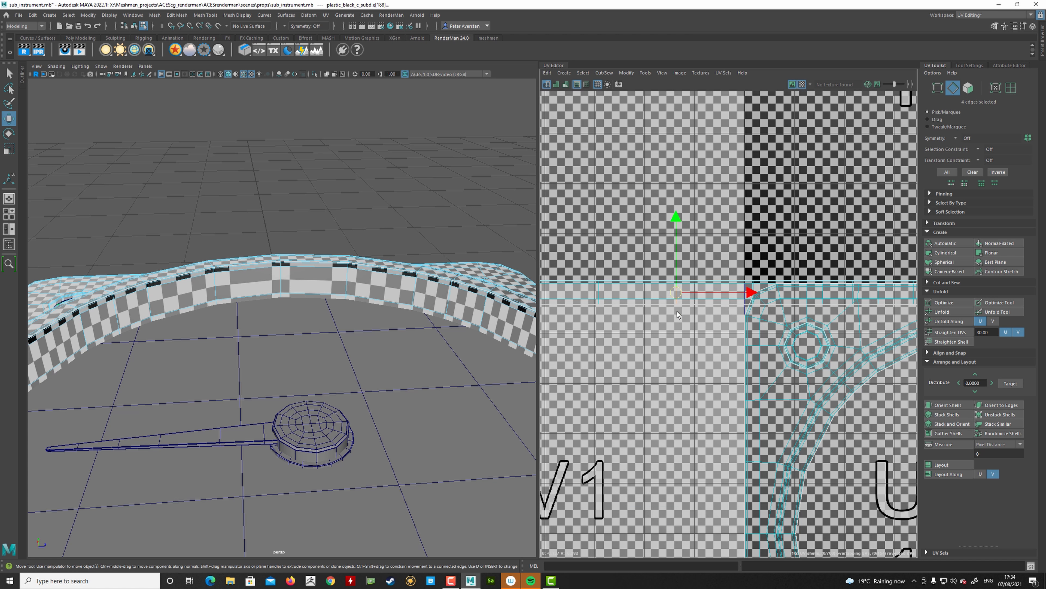
pyautogui.keyDown('alt'); pyautogui.moveTo(677, 311); pyautogui.dragTo(759, 324, button='right'); pyautogui.keyUp('alt')
pyautogui.keyDown('alt'); pyautogui.moveTo(759, 324); pyautogui.dragTo(851, 432, button='middle'); pyautogui.keyUp('alt')
pyautogui.keyDown('alt'); pyautogui.moveTo(851, 433); pyautogui.dragTo(938, 365, button='right'); pyautogui.keyUp('alt')
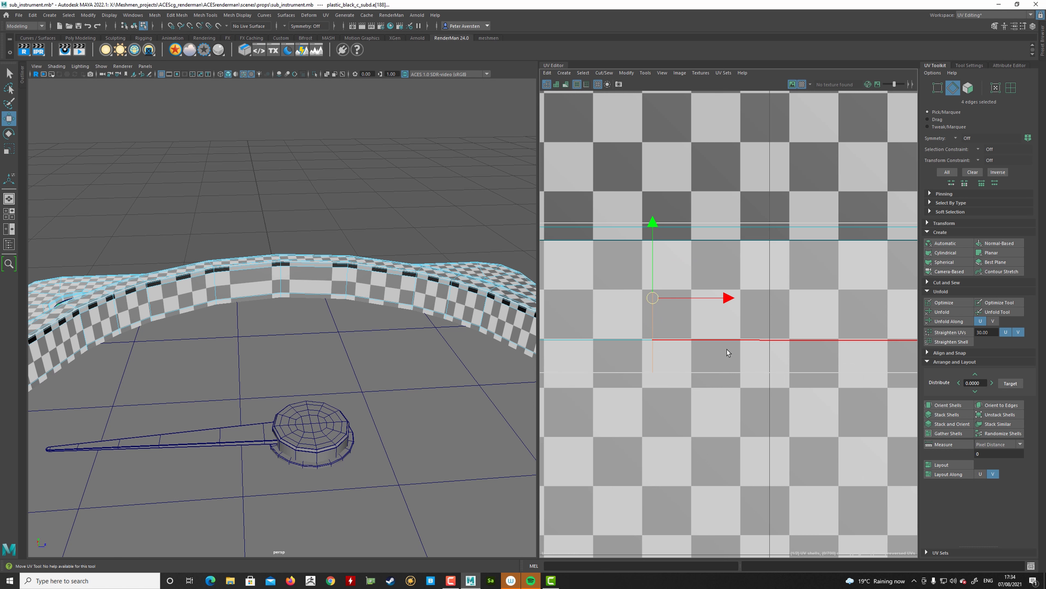
pyautogui.moveTo(651, 303); pyautogui.dragTo(695, 305)
pyautogui.hotkey('ctrl', 'z')
pyautogui.keyDown('alt'); pyautogui.moveTo(692, 305); pyautogui.dragTo(653, 288, button='right'); pyautogui.keyUp('alt')
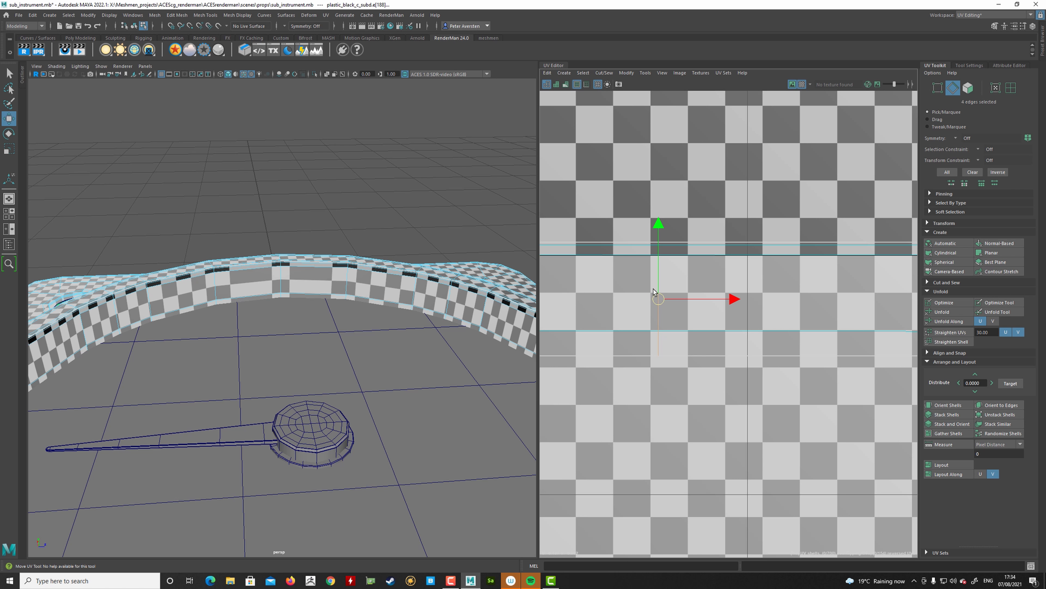
pyautogui.keyDown('shift'); pyautogui.rightClick(664, 298); pyautogui.keyUp('shift')
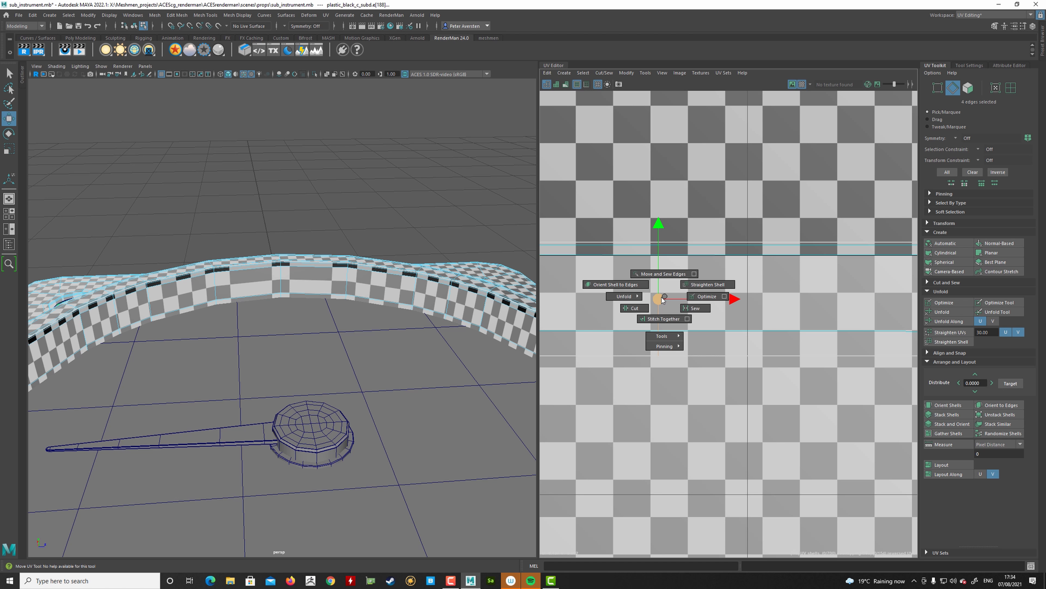
pyautogui.click(642, 309)
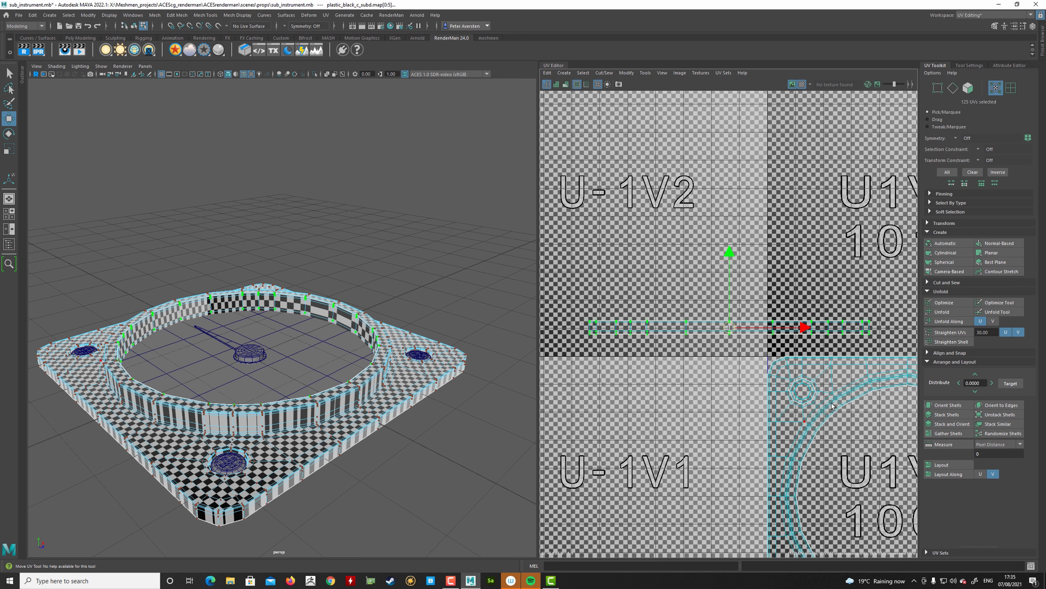
# Unfold the inner wall's UV strip along U and check the checker pattern on the model.
pyautogui.click(960, 323)
pyautogui.scroll(-3, 742, 363)
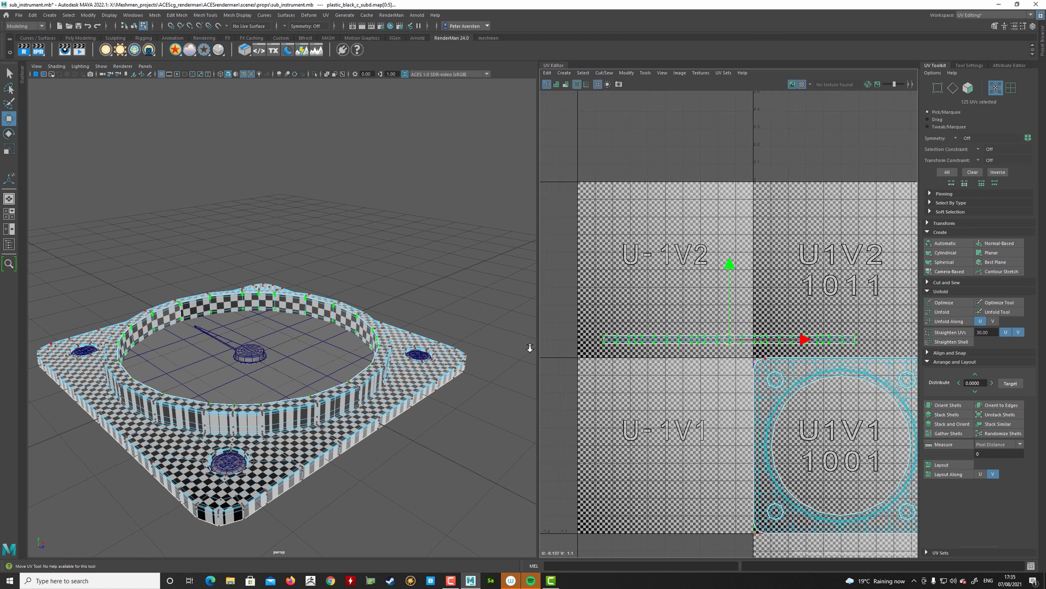
pyautogui.rightClick(600, 345)
pyautogui.moveTo(601, 345); pyautogui.dragTo(603, 340, button='right')
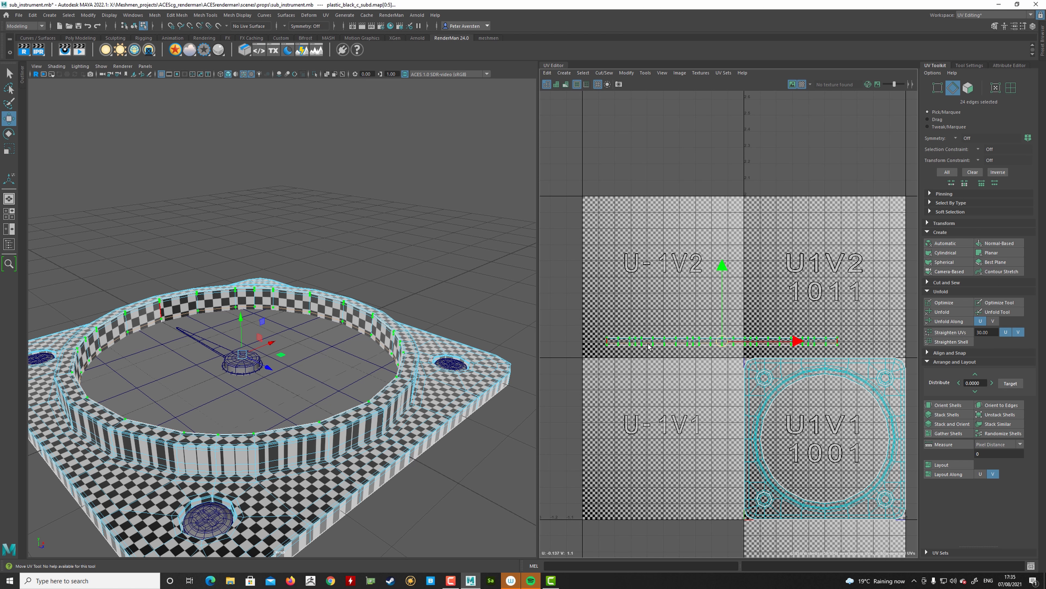
pyautogui.scroll(5, 293, 326)
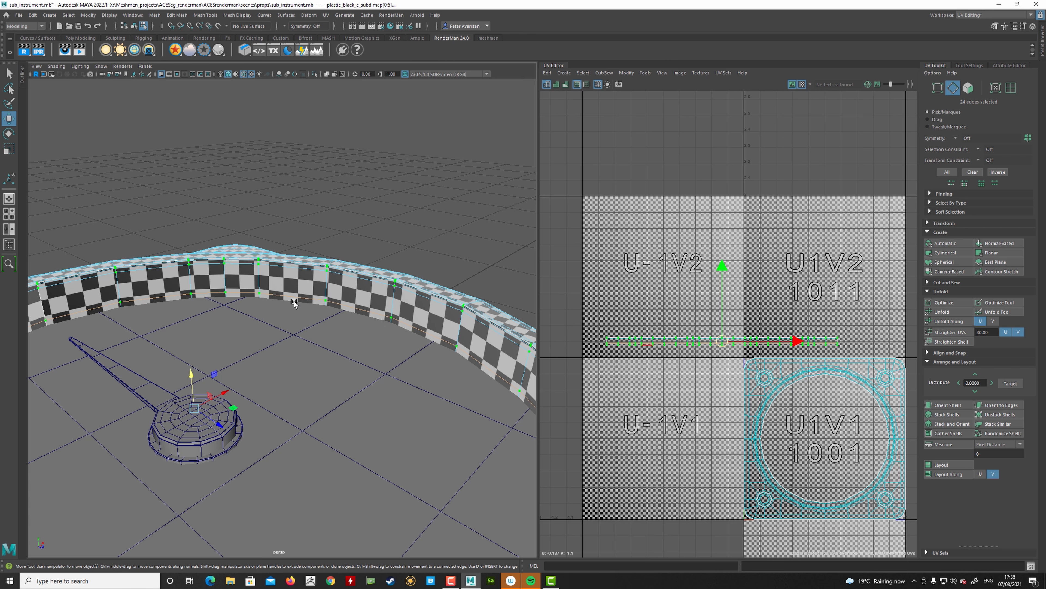
pyautogui.keyDown('alt'); pyautogui.moveTo(357, 307); pyautogui.dragTo(362, 248); pyautogui.keyUp('alt')
pyautogui.keyDown('alt'); pyautogui.moveTo(264, 441); pyautogui.dragTo(250, 495); pyautogui.keyUp('alt')
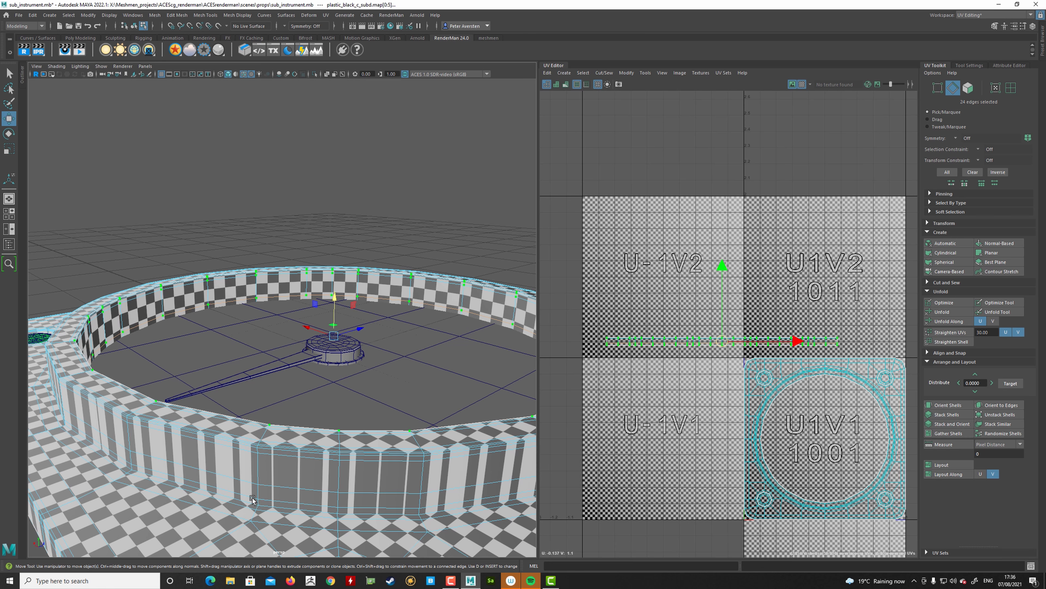
# Switch to face selection and select the face loops around the outer wall of the raised ring.
pyautogui.keyDown('alt'); pyautogui.moveTo(390, 460); pyautogui.dragTo(373, 379, button='middle'); pyautogui.keyUp('alt')
pyautogui.rightClick(368, 348)
pyautogui.moveTo(369, 353); pyautogui.dragTo(364, 372, button='right')
pyautogui.click(354, 341)
pyautogui.press('q')
pyautogui.keyDown('shift'); pyautogui.doubleClick(417, 347); pyautogui.keyUp('shift')
pyautogui.keyDown('shift'); pyautogui.click(393, 305); pyautogui.keyUp('shift')
pyautogui.keyDown('shift'); pyautogui.doubleClick(418, 304); pyautogui.keyUp('shift')
pyautogui.keyDown('shift'); pyautogui.doubleClick(425, 363); pyautogui.keyUp('shift')
pyautogui.press('w')
# Select the inner ring wall's UV strip, scale it up vertically and optimize it for denser checkers.
pyautogui.doubleClick(670, 263)
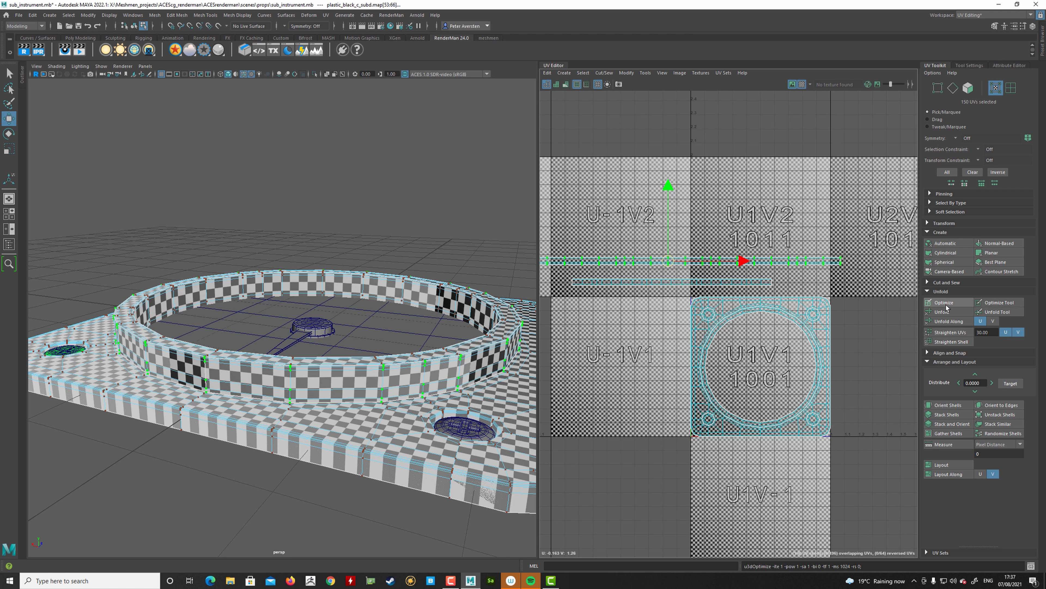
pyautogui.doubleClick(711, 285)
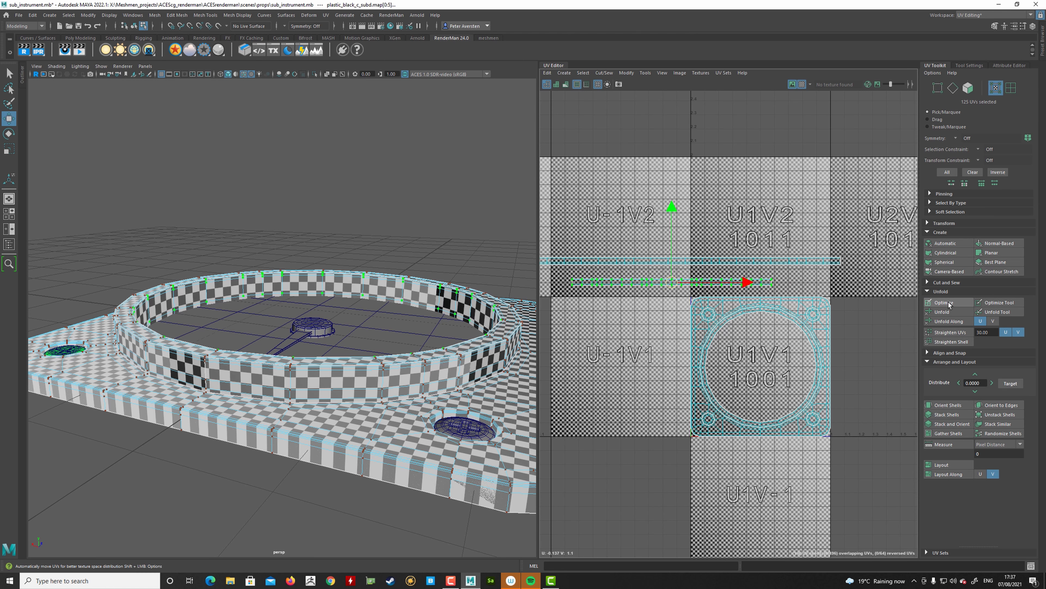
pyautogui.press('r')
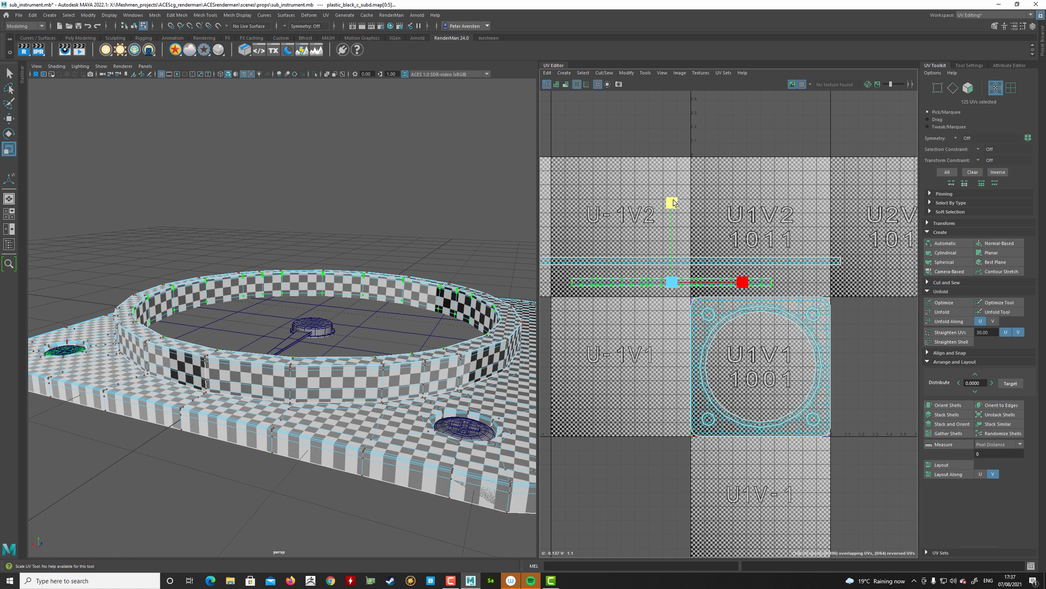
pyautogui.moveTo(673, 207); pyautogui.dragTo(675, 160)
pyautogui.click(950, 303)
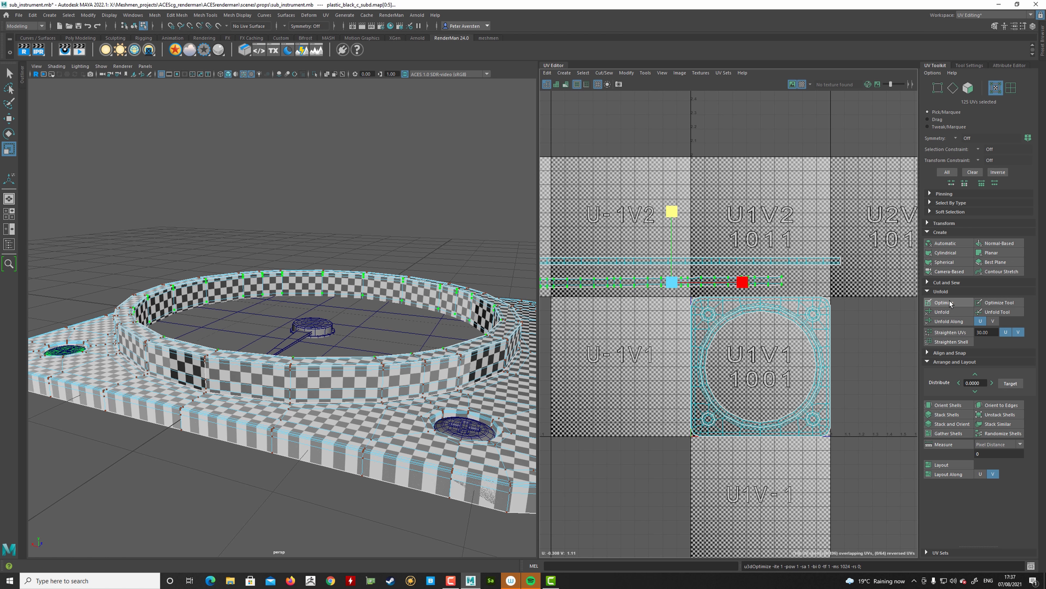
pyautogui.hotkey('ctrl', 'z')
pyautogui.keyDown('alt'); pyautogui.moveTo(689, 297); pyautogui.dragTo(696, 310, button='middle'); pyautogui.keyUp('alt')
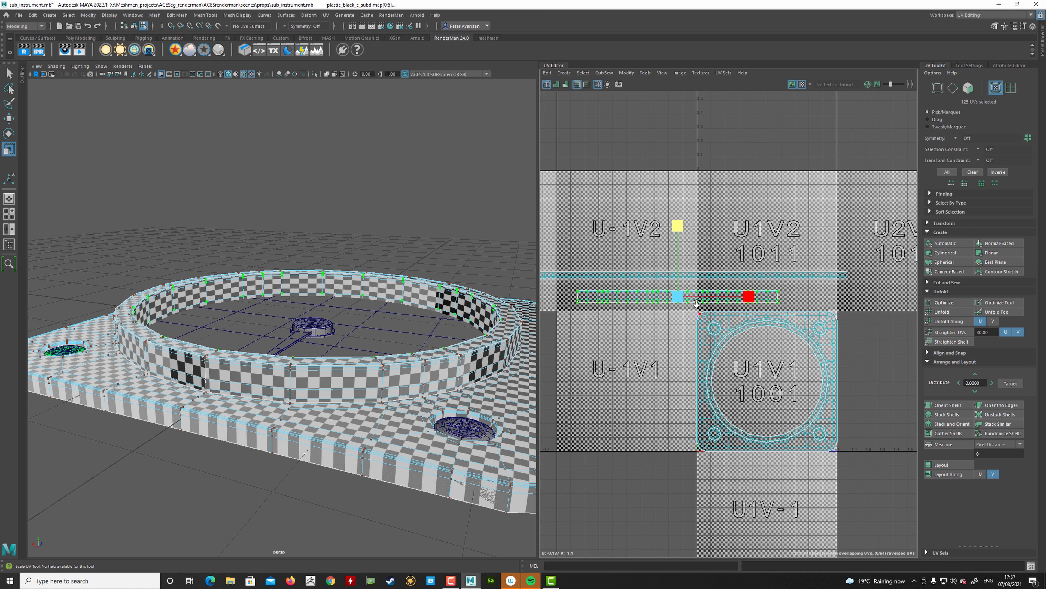
pyautogui.keyDown('alt'); pyautogui.moveTo(696, 309); pyautogui.dragTo(835, 323, button='right'); pyautogui.keyUp('alt')
pyautogui.click(945, 305)
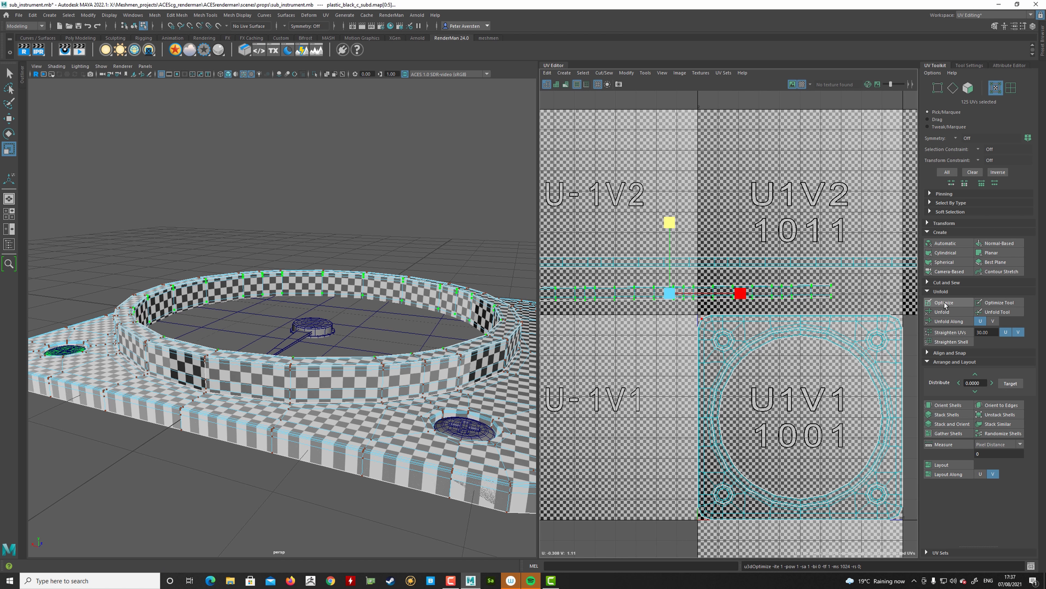
# Select the outer ring wall's UV strip, scale it up vertically and optimize it to match the inner wall's checker density.
pyautogui.click(630, 383)
pyautogui.doubleClick(689, 263)
pyautogui.click(946, 304)
pyautogui.moveTo(663, 192); pyautogui.dragTo(668, 104)
pyautogui.keyDown('alt'); pyautogui.moveTo(677, 165); pyautogui.dragTo(689, 221, button='middle'); pyautogui.keyUp('alt')
pyautogui.keyDown('alt'); pyautogui.moveTo(689, 221); pyautogui.dragTo(658, 245, button='right'); pyautogui.keyUp('alt')
pyautogui.moveTo(679, 239); pyautogui.dragTo(676, 163)
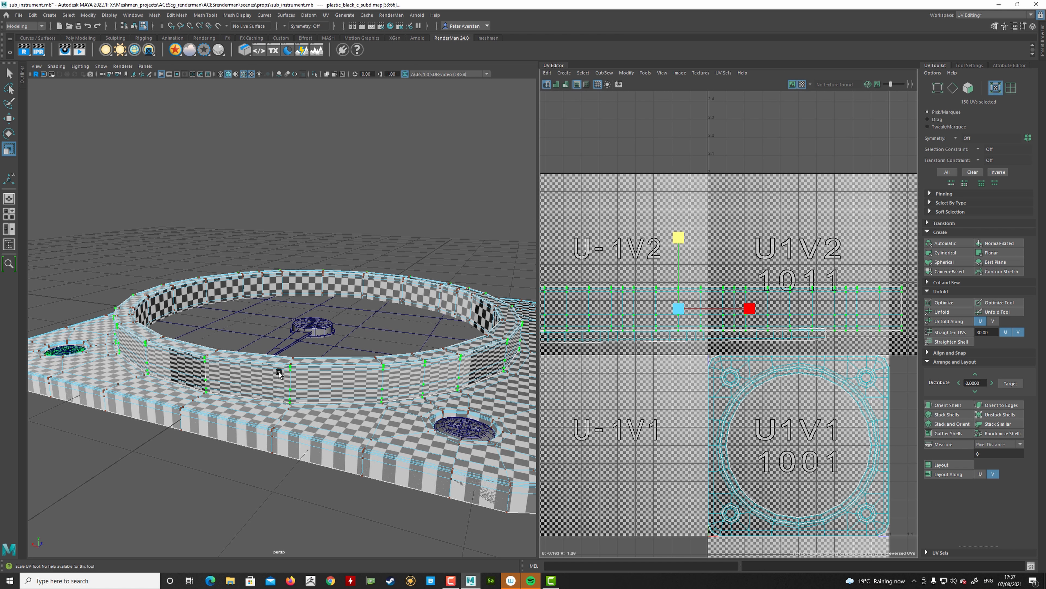
pyautogui.click(947, 304)
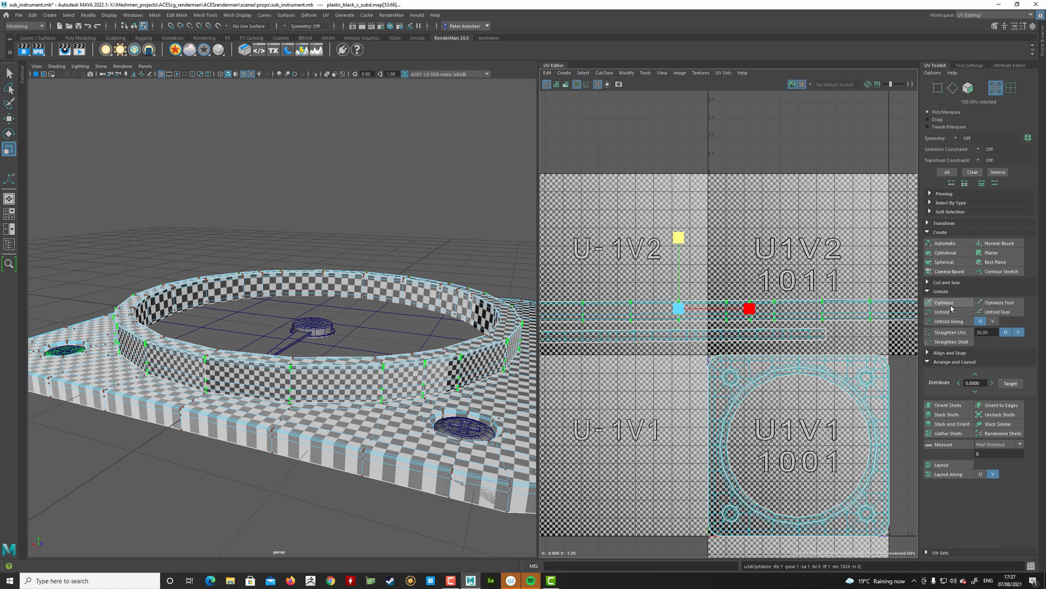
pyautogui.keyDown('alt'); pyautogui.moveTo(679, 325); pyautogui.dragTo(733, 367, button='middle'); pyautogui.keyUp('alt')
pyautogui.keyDown('alt'); pyautogui.moveTo(733, 366); pyautogui.dragTo(708, 365, button='right'); pyautogui.keyUp('alt')
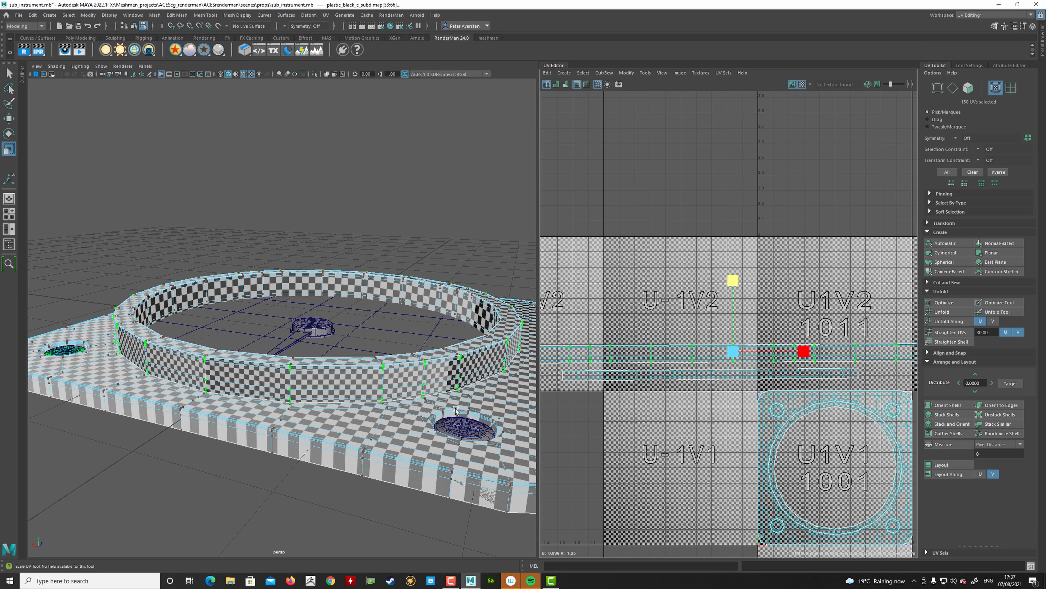
# Switch to face selection and select all the face loops around the outer side of the square base plate.
pyautogui.keyDown('alt'); pyautogui.moveTo(326, 344); pyautogui.dragTo(399, 369); pyautogui.keyUp('alt')
pyautogui.keyDown('alt'); pyautogui.moveTo(377, 373); pyautogui.dragTo(416, 368, button='right'); pyautogui.keyUp('alt')
pyautogui.keyDown('alt'); pyautogui.moveTo(416, 369); pyautogui.dragTo(281, 300, button='middle'); pyautogui.keyUp('alt')
pyautogui.keyDown('alt'); pyautogui.moveTo(385, 314); pyautogui.dragTo(495, 396, button='middle'); pyautogui.keyUp('alt')
pyautogui.keyDown('alt'); pyautogui.moveTo(495, 395); pyautogui.dragTo(314, 389, button='right'); pyautogui.keyUp('alt')
pyautogui.keyDown('alt'); pyautogui.moveTo(314, 389); pyautogui.dragTo(319, 321, button='middle'); pyautogui.keyUp('alt')
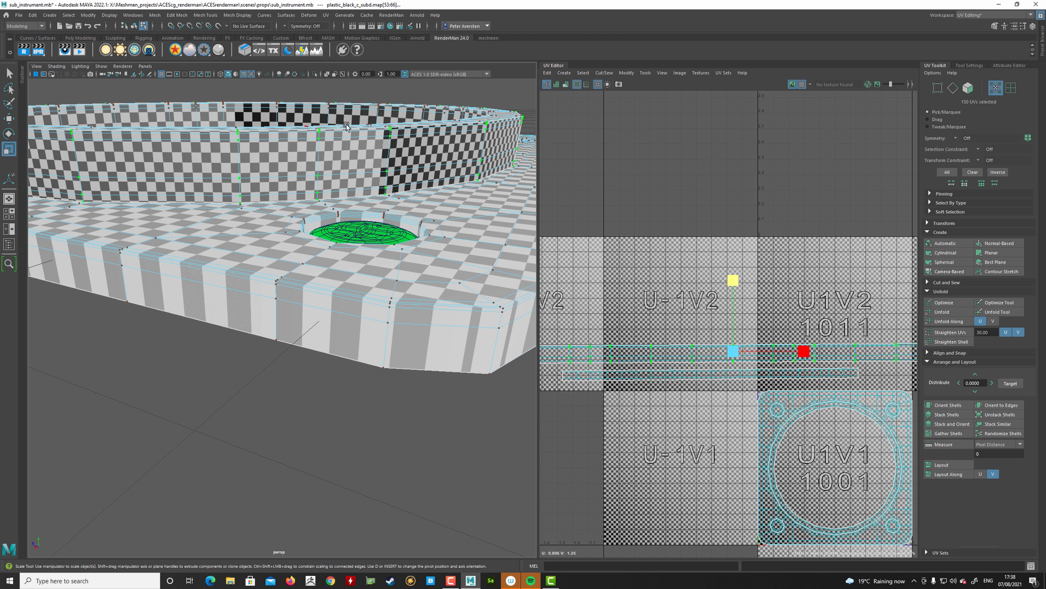
pyautogui.moveTo(335, 305); pyautogui.dragTo(335, 329, button='right')
pyautogui.click(341, 332)
pyautogui.keyDown('shift'); pyautogui.doubleClick(408, 342); pyautogui.keyUp('shift')
pyautogui.keyDown('shift'); pyautogui.click(455, 318); pyautogui.keyUp('shift')
pyautogui.keyDown('shift'); pyautogui.doubleClick(396, 319); pyautogui.keyUp('shift')
pyautogui.keyDown('alt'); pyautogui.moveTo(397, 319); pyautogui.dragTo(411, 311, button='right'); pyautogui.keyUp('alt')
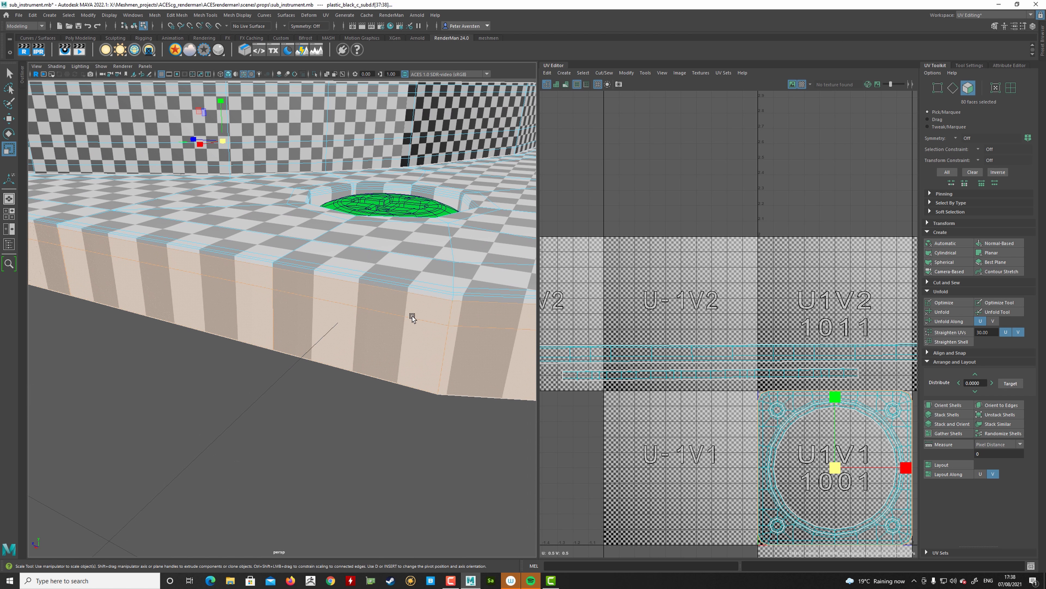
pyautogui.keyDown('shift'); pyautogui.click(428, 294); pyautogui.keyUp('shift')
pyautogui.keyDown('shift'); pyautogui.doubleClick(475, 297); pyautogui.keyUp('shift')
# Apply a planar UV projection to the base plate's side faces and move the new shell away from the others.
pyautogui.keyDown('alt'); pyautogui.moveTo(442, 314); pyautogui.dragTo(318, 322, button='right'); pyautogui.keyUp('alt')
pyautogui.keyDown('alt'); pyautogui.moveTo(318, 323); pyautogui.dragTo(515, 326); pyautogui.keyUp('alt')
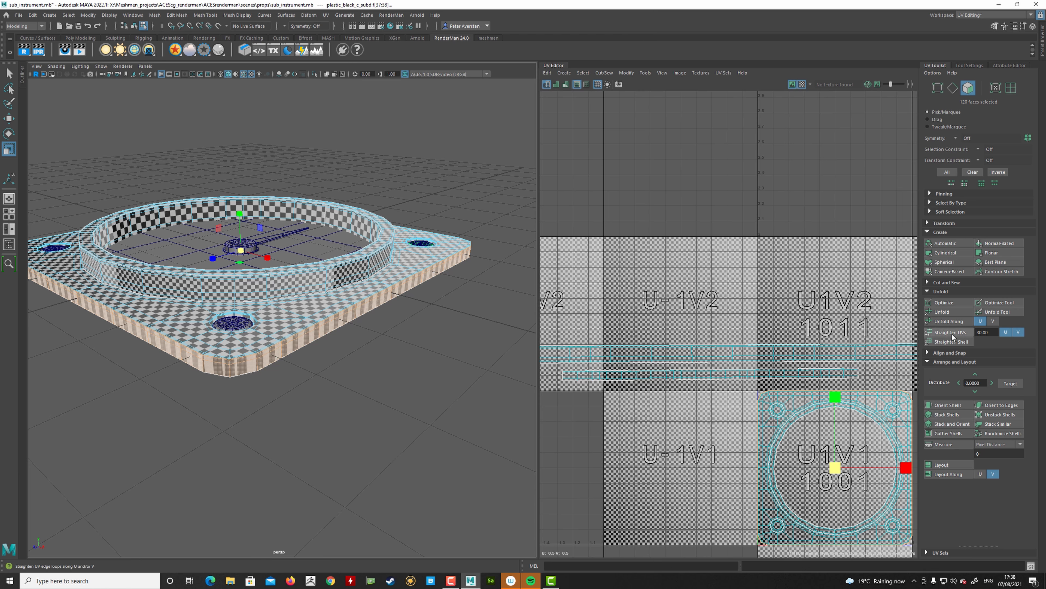
pyautogui.click(999, 254)
pyautogui.scroll(-3, 843, 330)
pyautogui.press('w')
pyautogui.moveTo(850, 401); pyautogui.dragTo(706, 439)
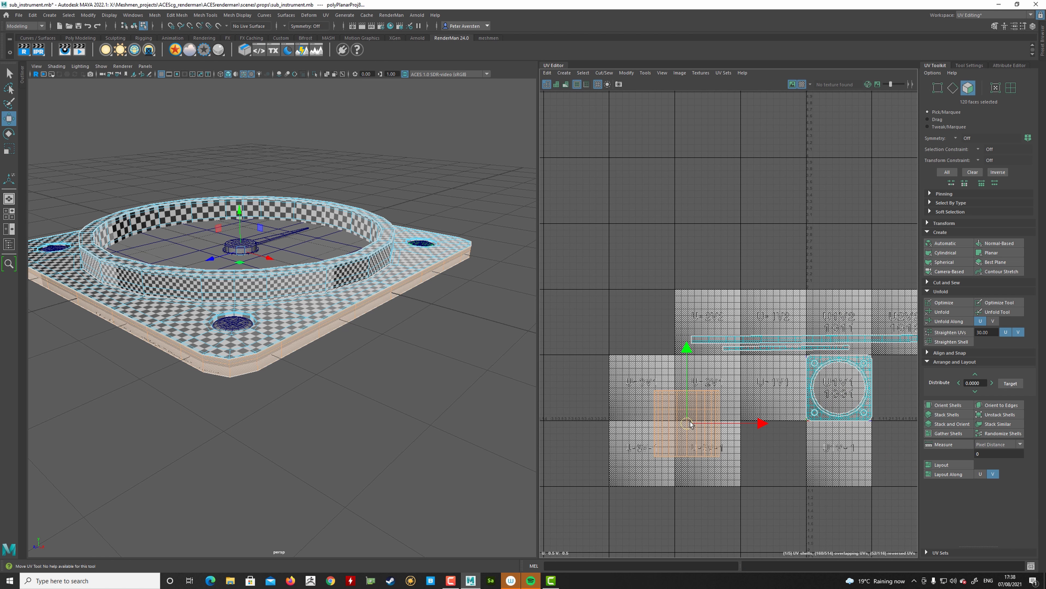
# Scale the base plate side's UV shell down vertically into a thin strip with roughly square checkers.
pyautogui.scroll(2, 705, 439)
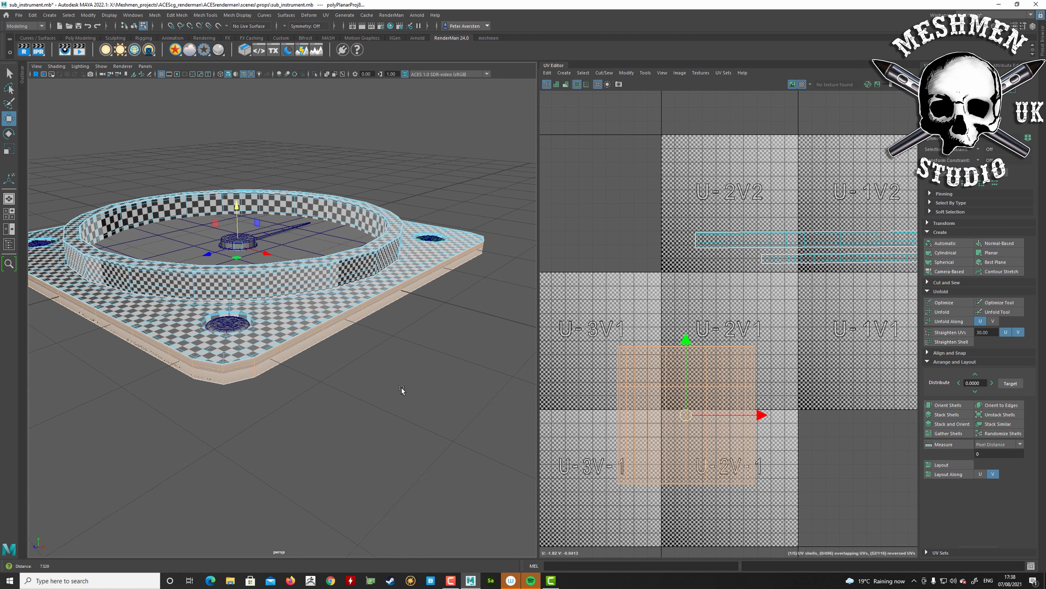
pyautogui.scroll(5, 403, 417)
pyautogui.scroll(3, 403, 417)
pyautogui.press('r')
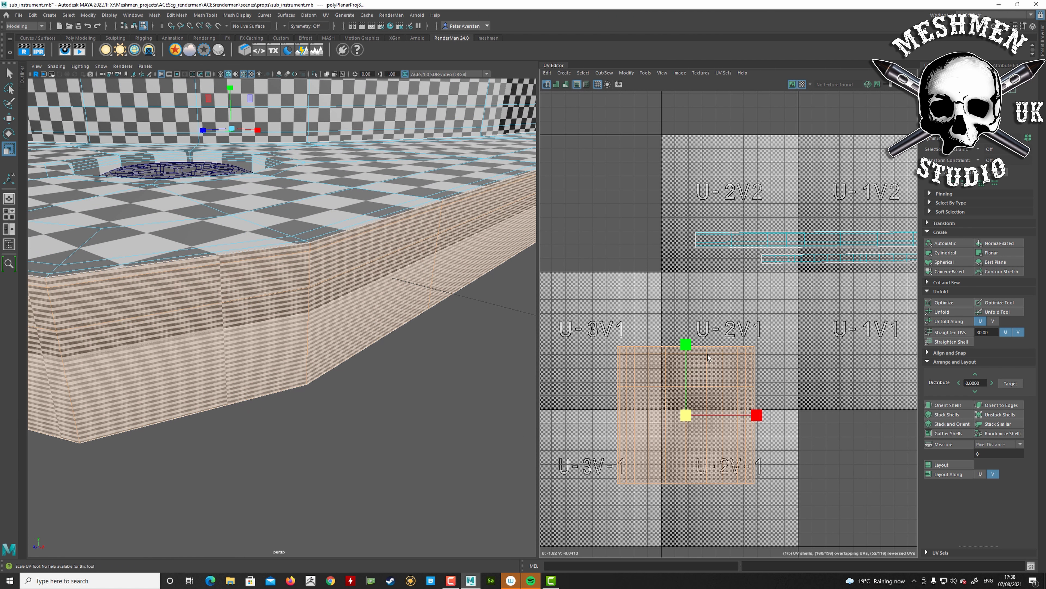
pyautogui.moveTo(685, 345); pyautogui.dragTo(684, 412)
pyautogui.keyDown('alt'); pyautogui.moveTo(486, 326); pyautogui.dragTo(587, 340); pyautogui.keyUp('alt')
pyautogui.moveTo(686, 345); pyautogui.dragTo(686, 357)
pyautogui.scroll(3, 692, 367)
pyautogui.keyDown('alt'); pyautogui.moveTo(462, 401); pyautogui.dragTo(363, 373); pyautogui.keyUp('alt')
pyautogui.keyDown('alt'); pyautogui.moveTo(575, 408); pyautogui.dragTo(586, 412, button='middle'); pyautogui.keyUp('alt')
pyautogui.keyDown('alt'); pyautogui.moveTo(172, 360); pyautogui.dragTo(208, 367); pyautogui.keyUp('alt')
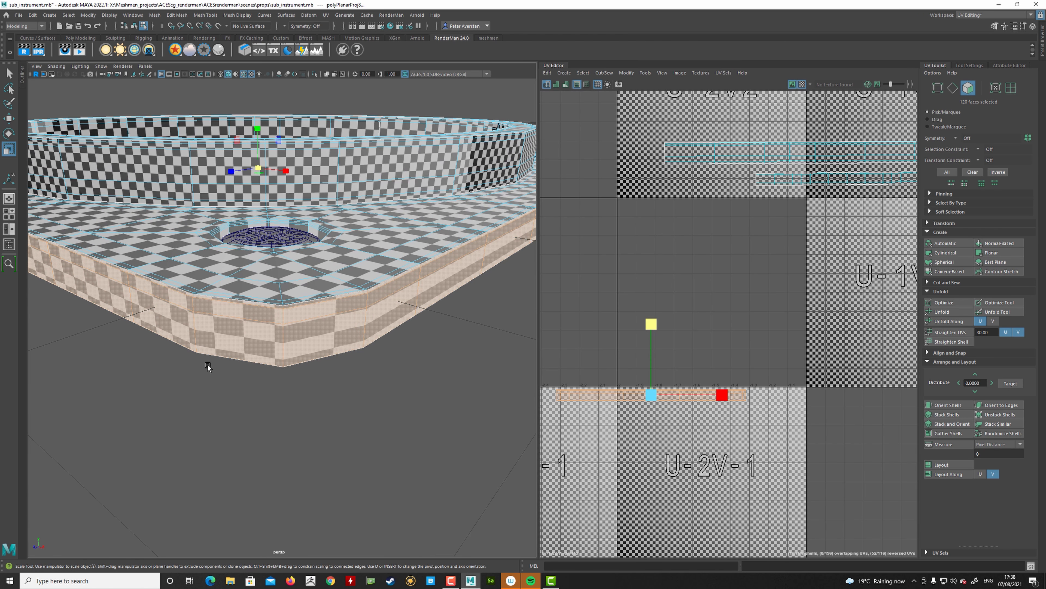
# Select the vertical edges across the base plate side's UV strip at one point and cut the UVs along them.
pyautogui.keyDown('alt'); pyautogui.moveTo(293, 363); pyautogui.dragTo(301, 447); pyautogui.keyUp('alt')
pyautogui.moveTo(301, 448)
pyautogui.keyDown('alt'); pyautogui.mouseDown(button='right')
pyautogui.moveTo(293, 228)
pyautogui.moveTo(300, 463)
pyautogui.mouseUp(button='right'); pyautogui.keyUp('alt')
pyautogui.moveTo(313, 450)
pyautogui.keyDown('alt'); pyautogui.mouseDown()
pyautogui.moveTo(303, 441)
pyautogui.moveTo(325, 446)
pyautogui.mouseUp(); pyautogui.keyUp('alt')
pyautogui.keyDown('alt'); pyautogui.moveTo(424, 458); pyautogui.dragTo(343, 437); pyautogui.keyUp('alt')
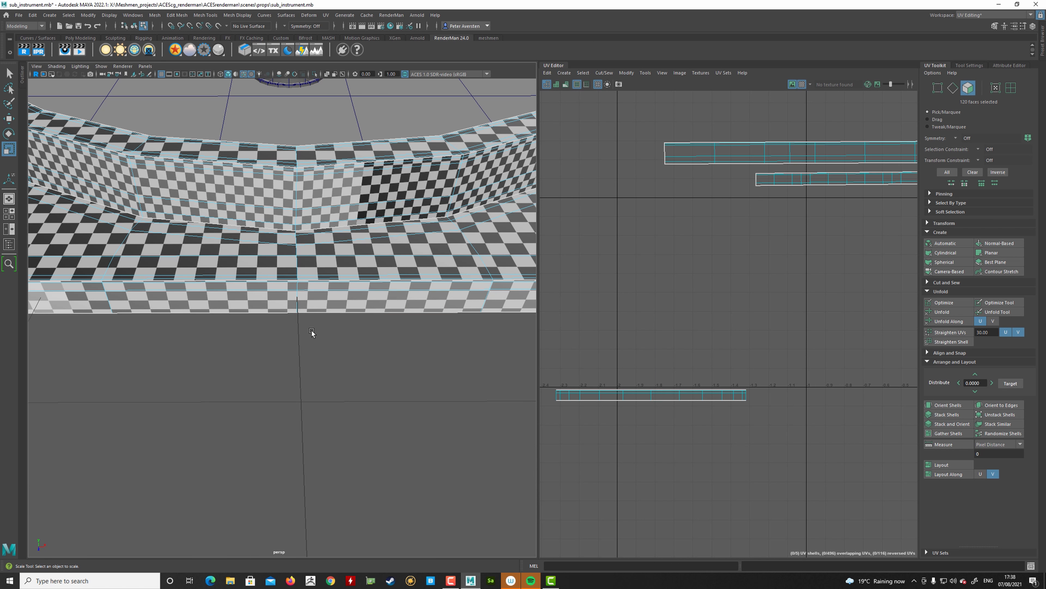
pyautogui.moveTo(300, 296); pyautogui.dragTo(300, 277, button='right')
pyautogui.click(297, 300)
pyautogui.keyDown('alt'); pyautogui.moveTo(634, 423); pyautogui.dragTo(1005, 487, button='right'); pyautogui.keyUp('alt')
pyautogui.press('w')
pyautogui.doubleClick(633, 365)
pyautogui.keyDown('alt'); pyautogui.moveTo(725, 388); pyautogui.dragTo(630, 371, button='right'); pyautogui.keyUp('alt')
pyautogui.keyDown('alt'); pyautogui.moveTo(702, 374); pyautogui.dragTo(474, 352, button='right'); pyautogui.keyUp('alt')
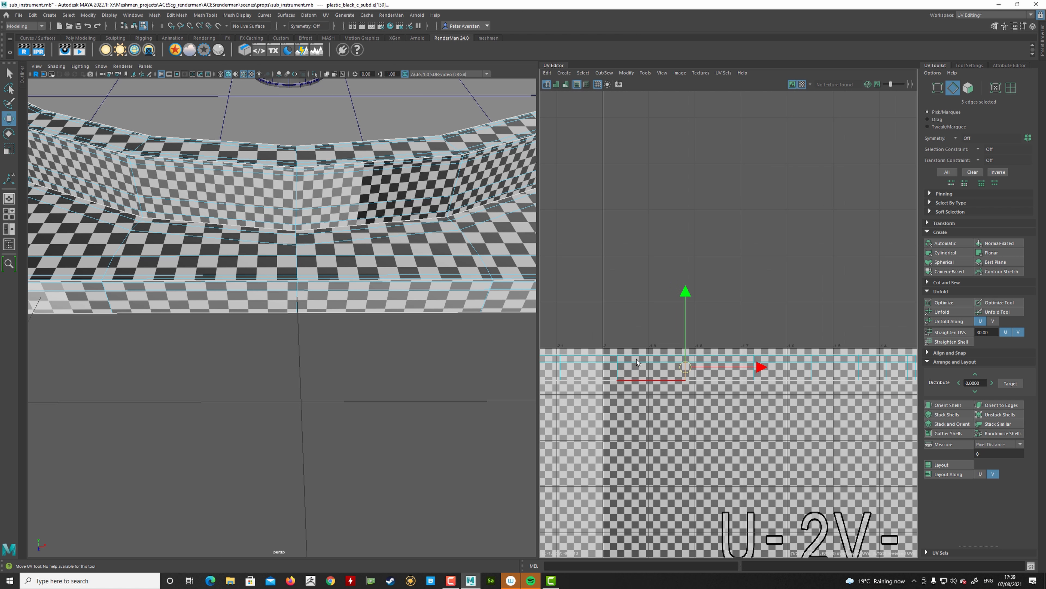
# Select the entire UV shell of the base plate's side, unfold it along U and check the checkers on the model.
pyautogui.moveTo(636, 359); pyautogui.dragTo(674, 365, button='right')
pyautogui.doubleClick(668, 365)
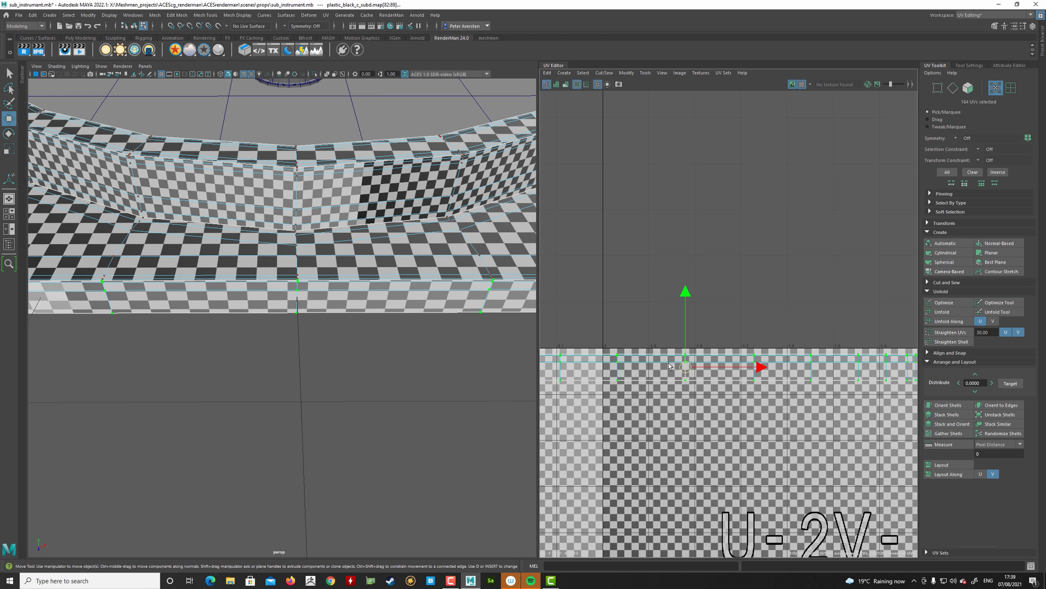
pyautogui.scroll(-5, 630, 396)
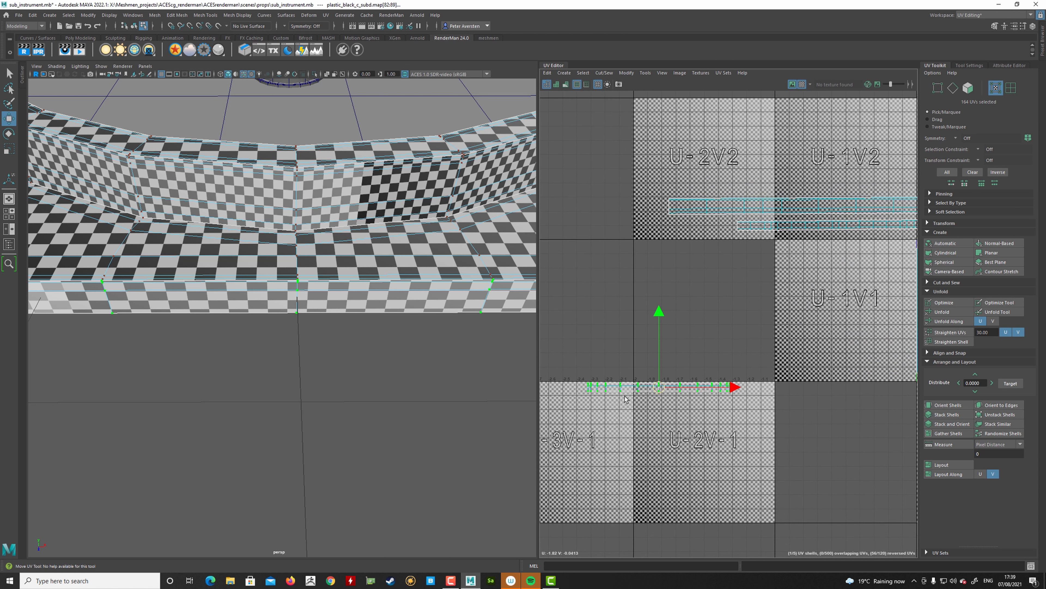
pyautogui.click(947, 321)
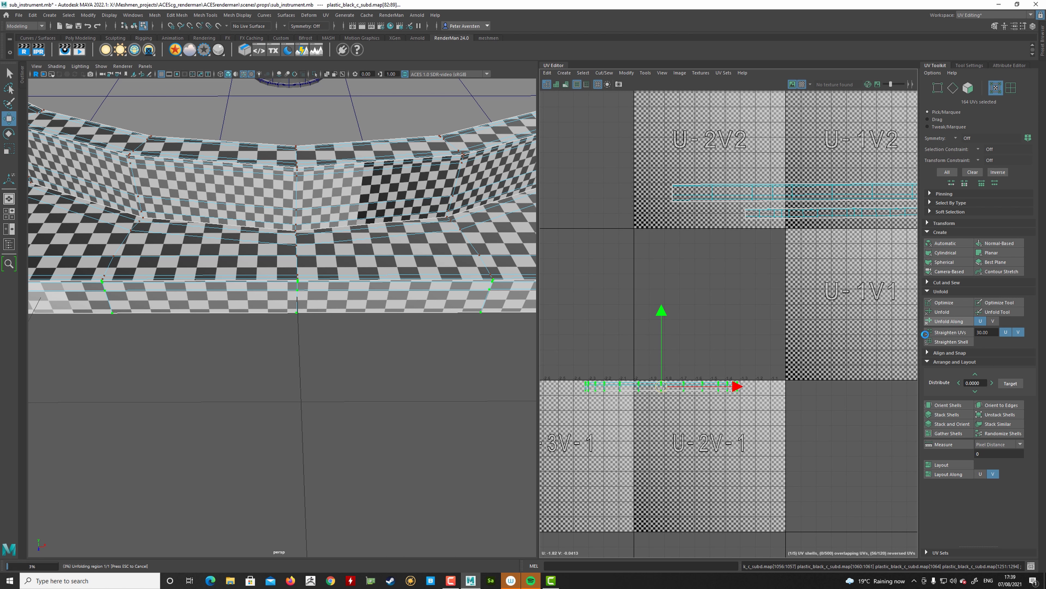
pyautogui.keyDown('alt'); pyautogui.moveTo(369, 378); pyautogui.dragTo(297, 373); pyautogui.keyUp('alt')
pyautogui.keyDown('alt'); pyautogui.moveTo(297, 373); pyautogui.dragTo(344, 369, button='right'); pyautogui.keyUp('alt')
pyautogui.keyDown('alt'); pyautogui.moveTo(290, 290); pyautogui.dragTo(267, 338); pyautogui.keyUp('alt')
# Move the base plate side's UV strip above the two ring wall strips, optimize it and check the checkers on a corner.
pyautogui.moveTo(663, 389); pyautogui.dragTo(771, 171)
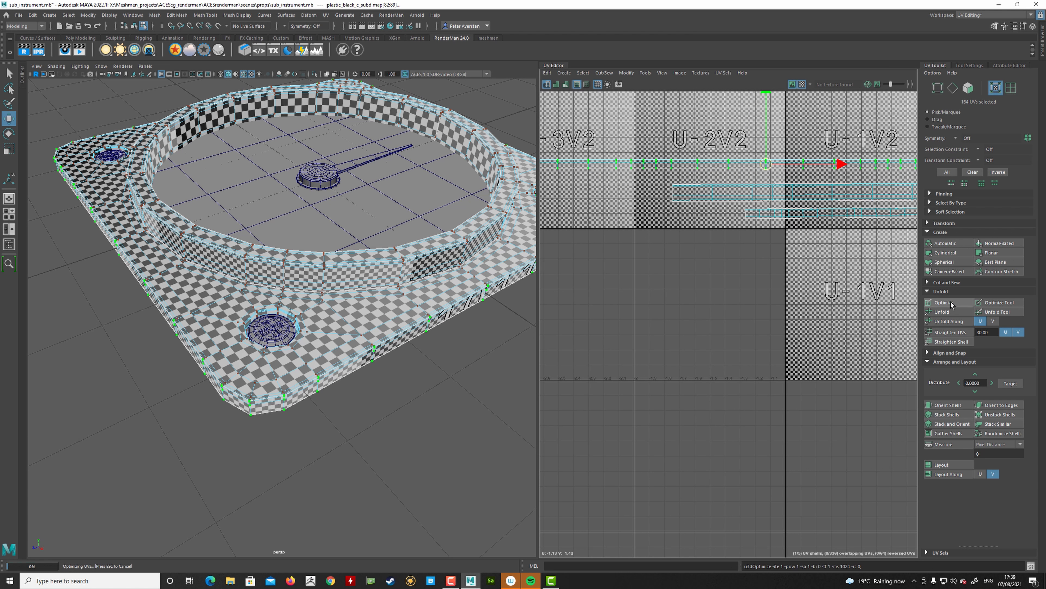
pyautogui.keyDown('alt'); pyautogui.moveTo(396, 297); pyautogui.dragTo(338, 325); pyautogui.keyUp('alt')
pyautogui.keyDown('alt'); pyautogui.moveTo(298, 296); pyautogui.dragTo(345, 298); pyautogui.keyUp('alt')
pyautogui.keyDown('alt'); pyautogui.moveTo(342, 323); pyautogui.dragTo(282, 234, button='middle'); pyautogui.keyUp('alt')
pyautogui.keyDown('alt'); pyautogui.moveTo(282, 237); pyautogui.dragTo(317, 333, button='right'); pyautogui.keyUp('alt')
pyautogui.keyDown('alt'); pyautogui.moveTo(316, 333); pyautogui.dragTo(269, 303, button='middle'); pyautogui.keyUp('alt')
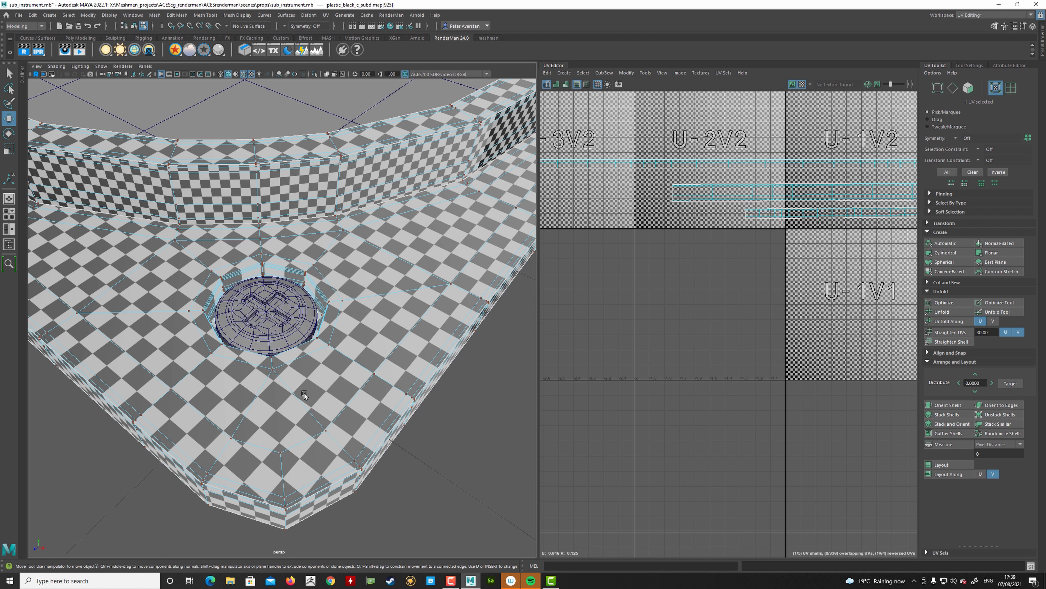
# Return to object selection, isolate the gauge frame in the viewport and bring its top face's UV shell into view.
pyautogui.click(588, 435)
pyautogui.moveTo(388, 371); pyautogui.dragTo(382, 408, button='right')
pyautogui.hotkey('ctrl', '1')
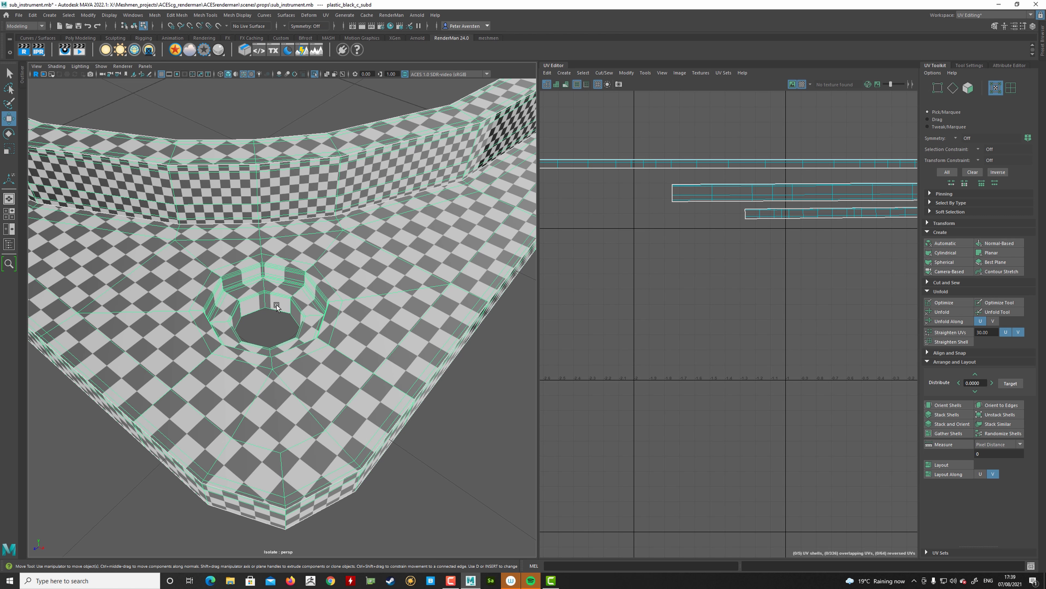
pyautogui.keyDown('alt'); pyautogui.moveTo(656, 266); pyautogui.dragTo(701, 419, button='middle'); pyautogui.keyUp('alt')
pyautogui.keyDown('alt'); pyautogui.moveTo(701, 419); pyautogui.dragTo(612, 361, button='right'); pyautogui.keyUp('alt')
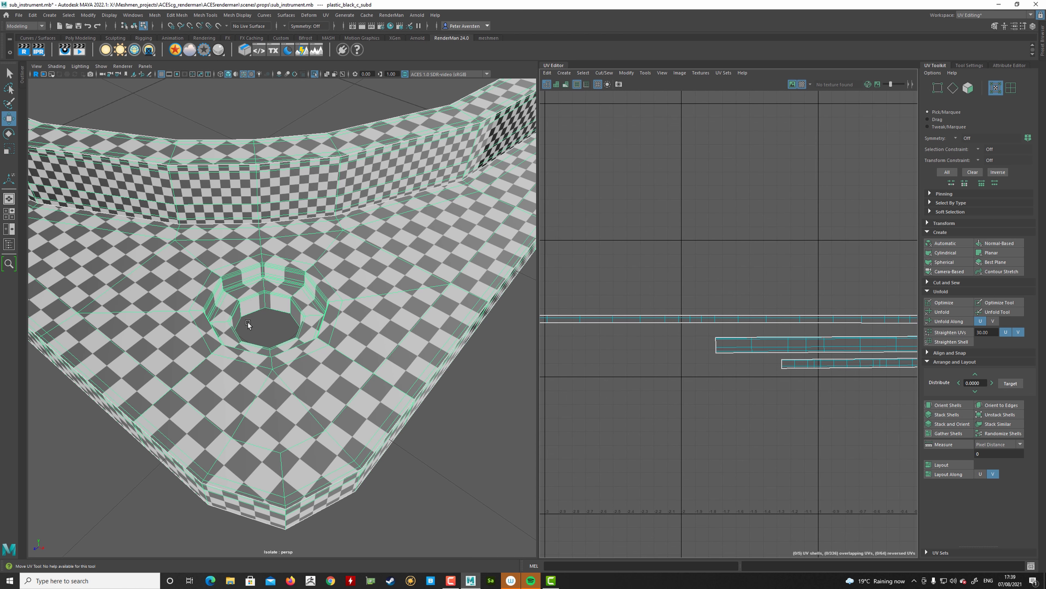
pyautogui.keyDown('alt'); pyautogui.moveTo(697, 184); pyautogui.dragTo(785, 357, button='middle'); pyautogui.keyUp('alt')
pyautogui.keyDown('alt'); pyautogui.moveTo(785, 357); pyautogui.dragTo(616, 311, button='right'); pyautogui.keyUp('alt')
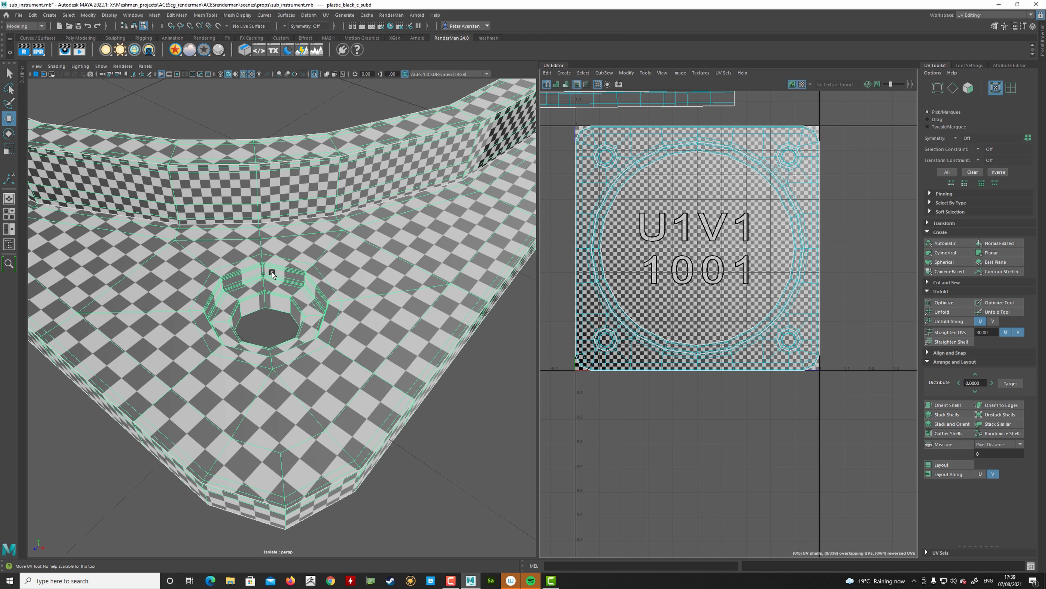
# Try to select the face loop around the upper wall of one corner hole and grow it to the adjacent loops.
pyautogui.keyDown('alt'); pyautogui.moveTo(270, 272); pyautogui.dragTo(282, 268); pyautogui.keyUp('alt')
pyautogui.keyDown('alt'); pyautogui.moveTo(281, 268); pyautogui.dragTo(304, 296, button='right'); pyautogui.keyUp('alt')
pyautogui.keyDown('alt'); pyautogui.moveTo(336, 207); pyautogui.dragTo(324, 238); pyautogui.keyUp('alt')
pyautogui.keyDown('alt'); pyautogui.moveTo(324, 238); pyautogui.dragTo(327, 268, button='right'); pyautogui.keyUp('alt')
pyautogui.click(326, 269)
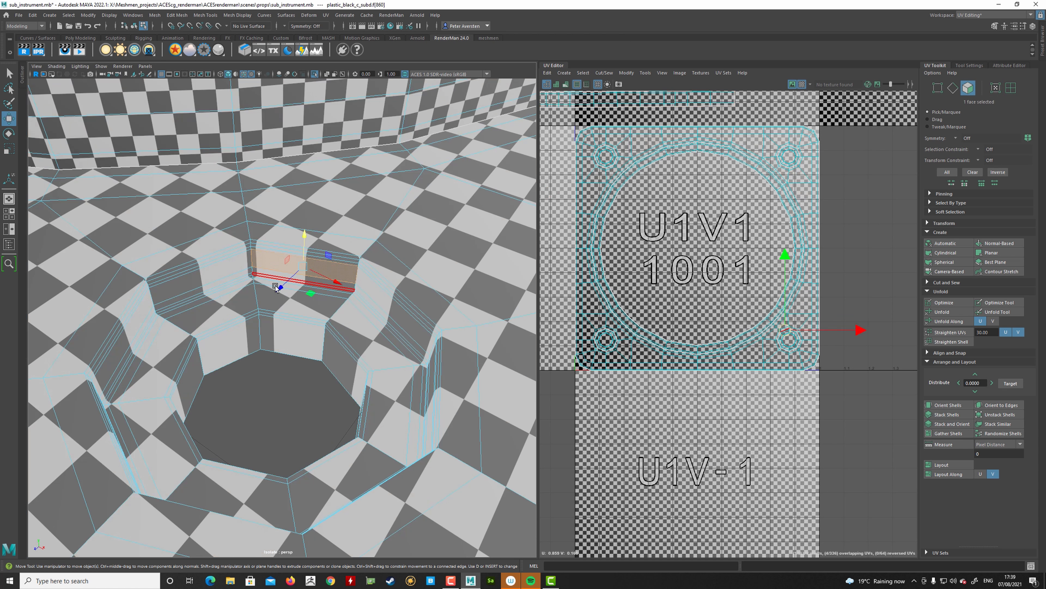
pyautogui.keyDown('shift'); pyautogui.doubleClick(377, 296); pyautogui.keyUp('shift')
pyautogui.keyDown('alt'); pyautogui.moveTo(360, 294); pyautogui.dragTo(337, 251); pyautogui.keyUp('alt')
pyautogui.keyDown('shift'); pyautogui.moveTo(337, 251); pyautogui.dragTo(402, 226, button='right'); pyautogui.keyUp('shift')
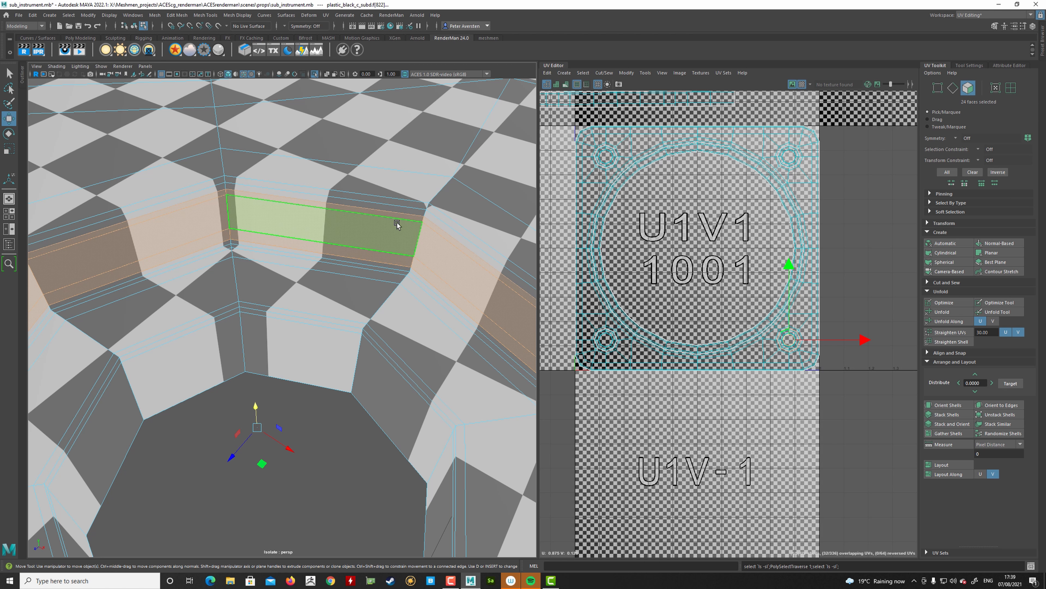
pyautogui.hotkey('shift', '.')
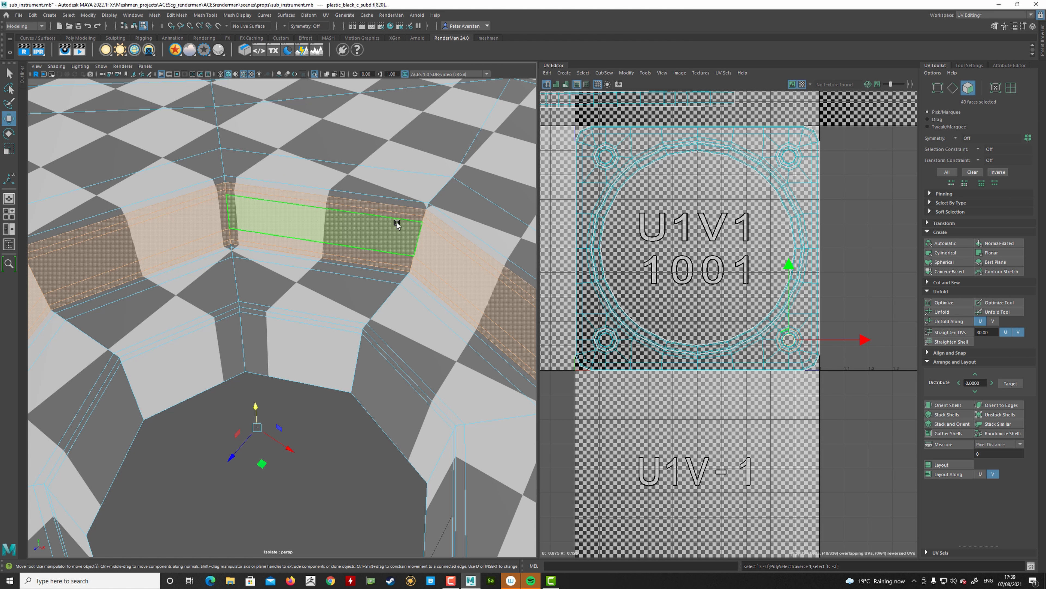
pyautogui.scroll(-10, 386, 242)
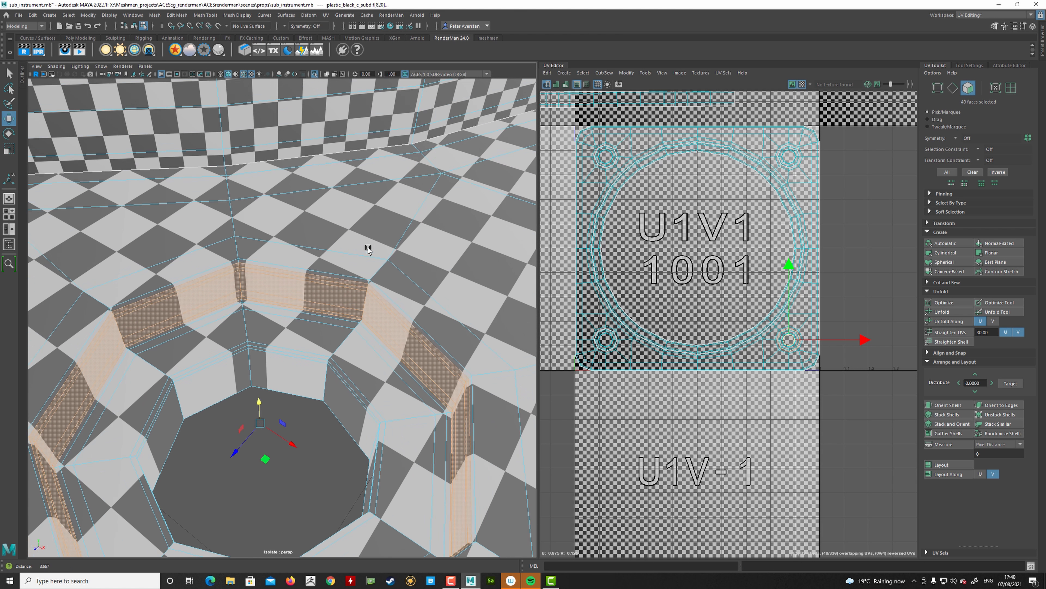
pyautogui.hotkey('ctrl', 'z')
pyautogui.hotkey('ctrl', 'z')
pyautogui.hotkey('ctrl', 'z')
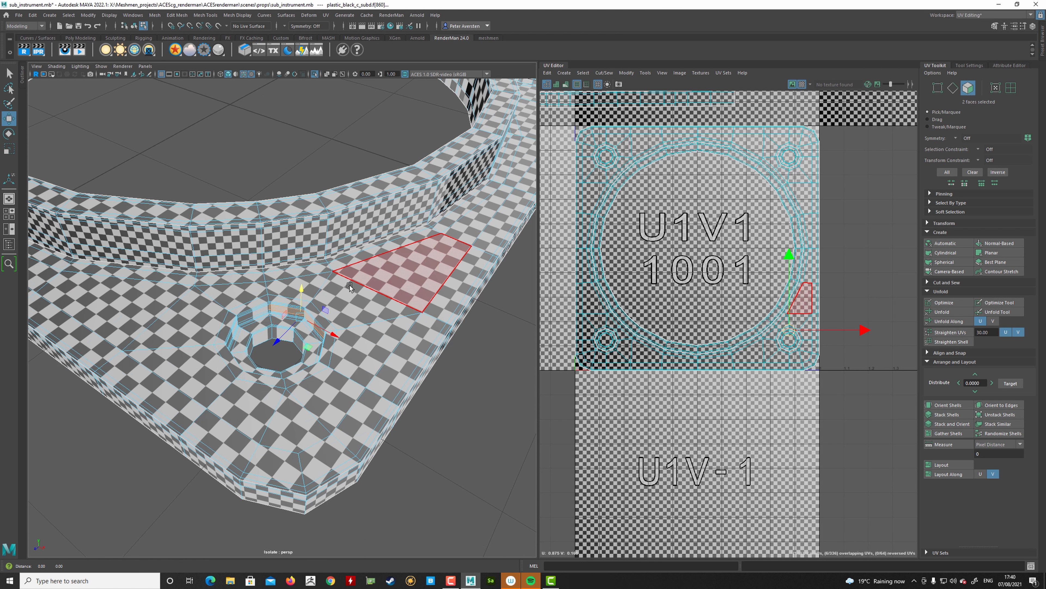
# Select the face loops around the upper inner walls of the first two corner holes.
pyautogui.keyDown('alt'); pyautogui.moveTo(350, 303); pyautogui.dragTo(345, 270, button='middle'); pyautogui.keyUp('alt')
pyautogui.keyDown('alt'); pyautogui.moveTo(345, 270); pyautogui.dragTo(387, 291, button='right'); pyautogui.keyUp('alt')
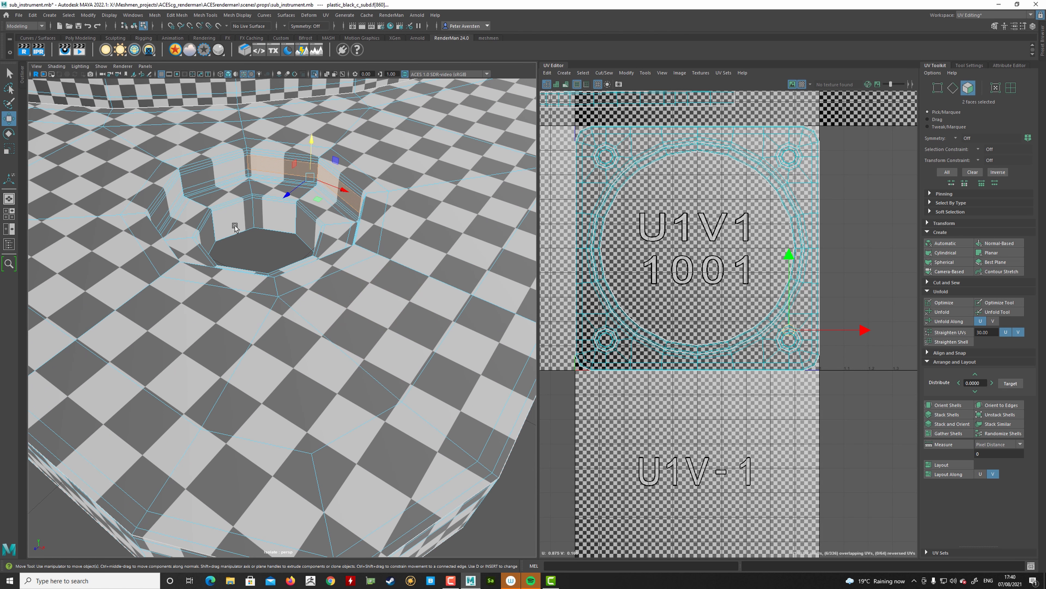
pyautogui.click(233, 173)
pyautogui.keyDown('shift'); pyautogui.doubleClick(284, 163); pyautogui.keyUp('shift')
pyautogui.keyDown('alt'); pyautogui.moveTo(412, 171); pyautogui.dragTo(344, 164, button='right'); pyautogui.keyUp('alt')
pyautogui.keyDown('alt'); pyautogui.moveTo(343, 164); pyautogui.dragTo(264, 263, button='middle'); pyautogui.keyUp('alt')
pyautogui.keyDown('alt'); pyautogui.moveTo(264, 264); pyautogui.dragTo(375, 287, button='right'); pyautogui.keyUp('alt')
pyautogui.keyDown('alt'); pyautogui.moveTo(376, 287); pyautogui.dragTo(274, 316, button='middle'); pyautogui.keyUp('alt')
pyautogui.scroll(5, 275, 317)
pyautogui.keyDown('shift'); pyautogui.click(264, 192); pyautogui.keyUp('shift')
pyautogui.keyDown('shift'); pyautogui.doubleClick(195, 188); pyautogui.keyUp('shift')
# Add the face loops around the upper inner walls of the remaining two corner holes to the selection.
pyautogui.keyDown('alt'); pyautogui.moveTo(245, 191); pyautogui.dragTo(177, 195, button='right'); pyautogui.keyUp('alt')
pyautogui.keyDown('alt'); pyautogui.moveTo(177, 196); pyautogui.dragTo(420, 351, button='middle'); pyautogui.keyUp('alt')
pyautogui.keyDown('alt'); pyautogui.moveTo(62, 193); pyautogui.dragTo(321, 335, button='middle'); pyautogui.keyUp('alt')
pyautogui.scroll(5, 321, 334)
pyautogui.keyDown('shift'); pyautogui.click(268, 288); pyautogui.keyUp('shift')
pyautogui.keyDown('shift'); pyautogui.doubleClick(221, 286); pyautogui.keyUp('shift')
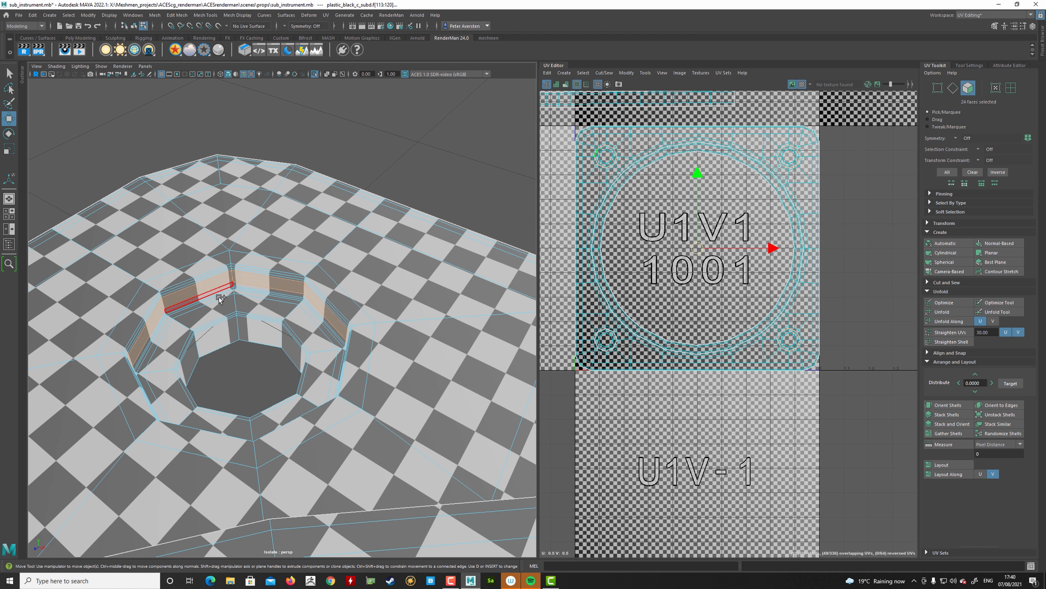
pyautogui.keyDown('alt'); pyautogui.moveTo(256, 299); pyautogui.dragTo(320, 291); pyautogui.keyUp('alt')
pyautogui.keyDown('alt'); pyautogui.moveTo(319, 291); pyautogui.dragTo(356, 238, button='middle'); pyautogui.keyUp('alt')
pyautogui.keyDown('alt'); pyautogui.moveTo(356, 238); pyautogui.dragTo(284, 309); pyautogui.keyUp('alt')
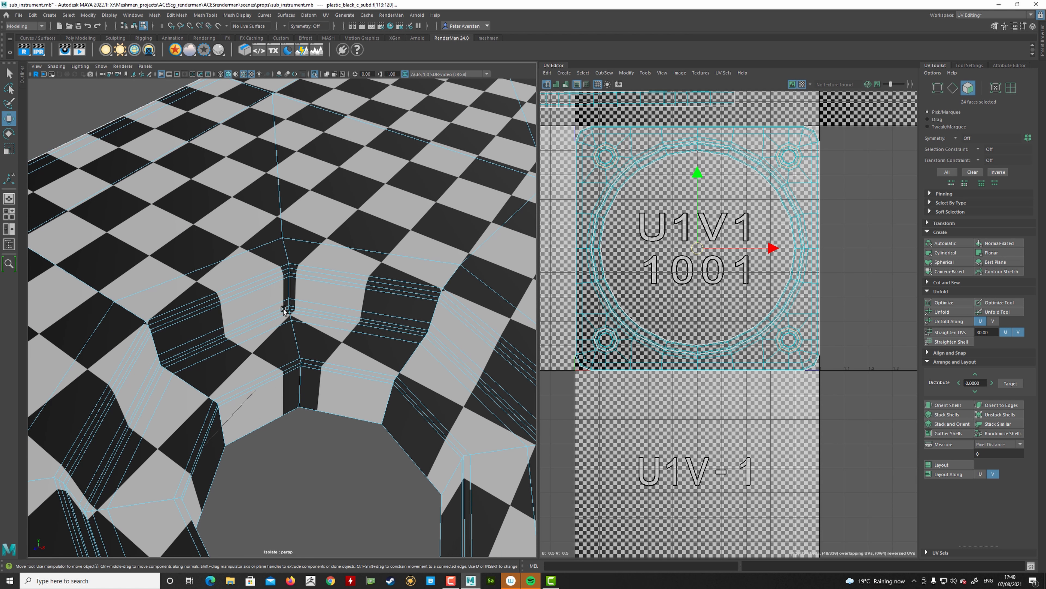
pyautogui.keyDown('shift'); pyautogui.doubleClick(271, 298); pyautogui.keyUp('shift')
# Grow the selection to the adjacent face loops on the upper walls of all four corner holes.
pyautogui.keyDown('ctrl'); pyautogui.moveTo(316, 295); pyautogui.dragTo(367, 274, button='right'); pyautogui.keyUp('ctrl')
pyautogui.keyDown('alt'); pyautogui.moveTo(356, 290); pyautogui.dragTo(346, 288); pyautogui.keyUp('alt')
pyautogui.keyDown('alt'); pyautogui.moveTo(346, 288); pyautogui.dragTo(364, 300, button='right'); pyautogui.keyUp('alt')
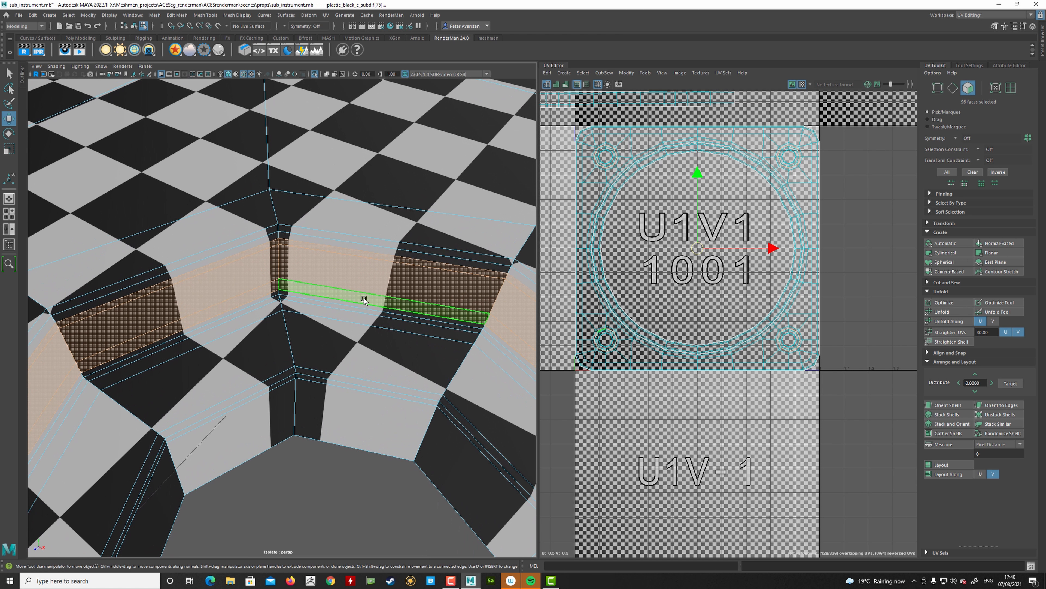
# Grow the face selection once more on all four corner holes' upper walls and apply a planar projection.
pyautogui.press('g')
pyautogui.keyDown('alt'); pyautogui.moveTo(363, 298); pyautogui.dragTo(264, 295, button='right'); pyautogui.keyUp('alt')
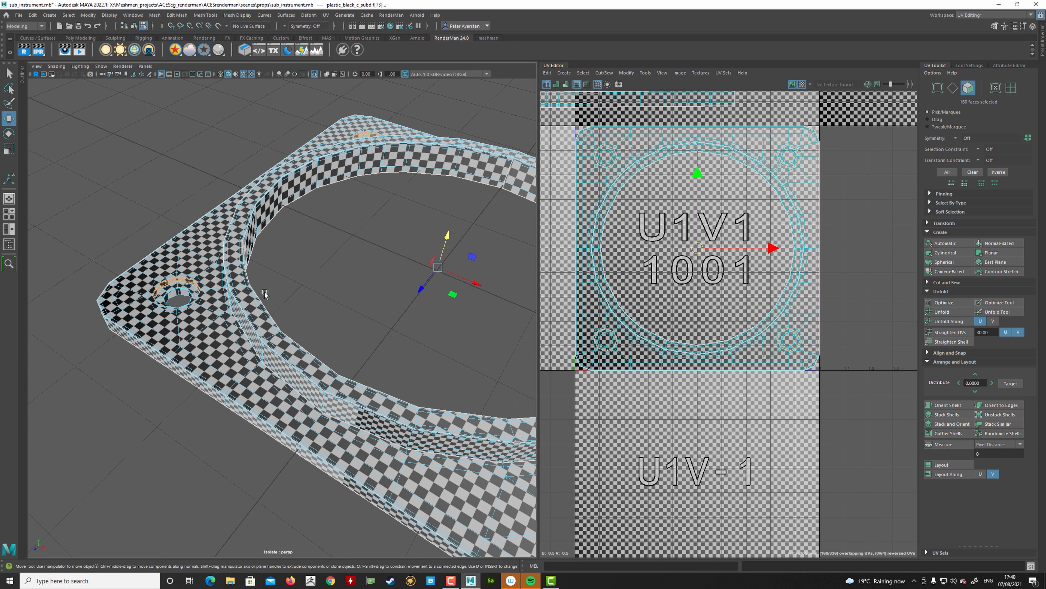
pyautogui.click(990, 253)
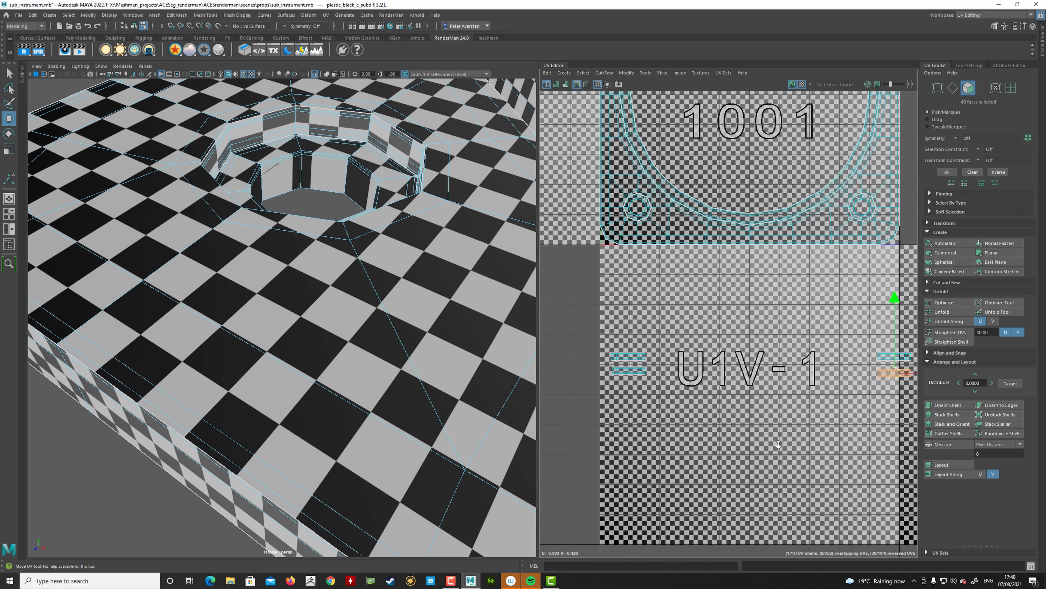
# Select a vertical seam edge on each of the four projected upper-wall shells and cut the shells there.
pyautogui.scroll(10, 722, 411)
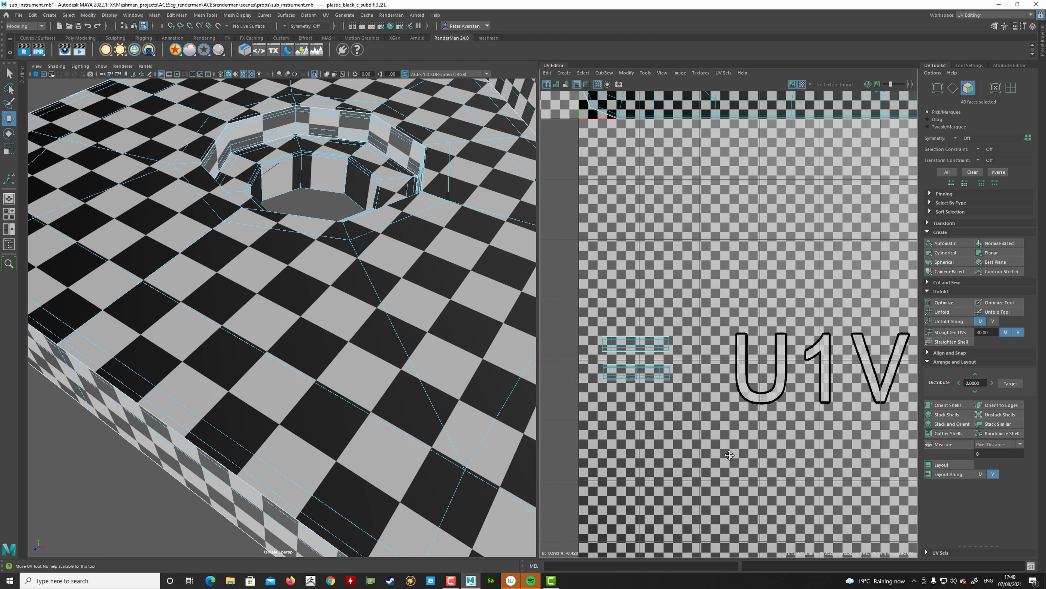
pyautogui.click(546, 257)
pyautogui.moveTo(608, 263); pyautogui.dragTo(604, 240, button='right')
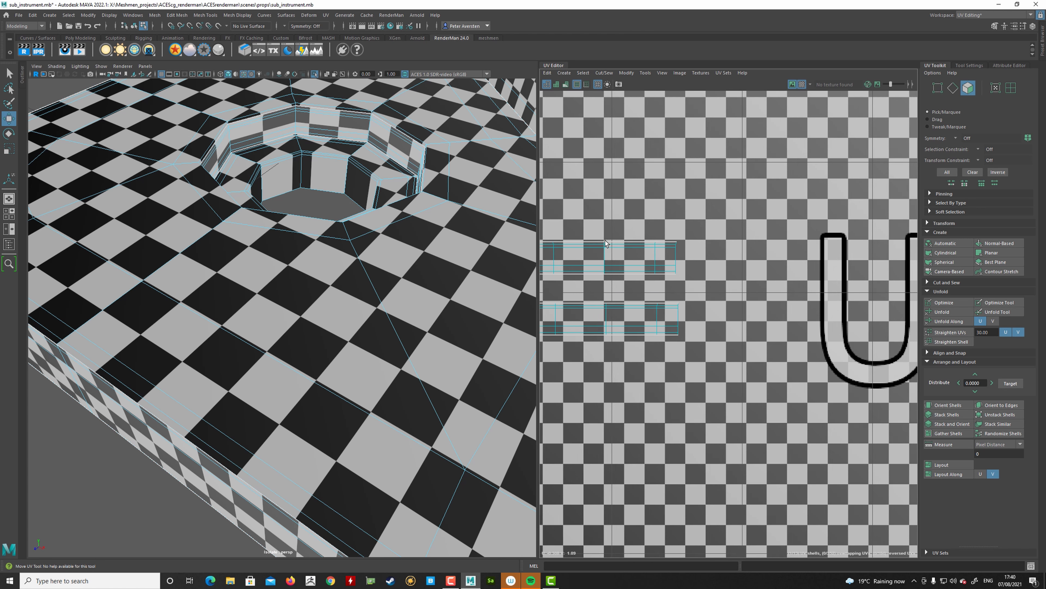
pyautogui.keyDown('alt'); pyautogui.moveTo(605, 240); pyautogui.dragTo(707, 260, button='middle'); pyautogui.keyUp('alt')
pyautogui.keyDown('alt'); pyautogui.moveTo(708, 260); pyautogui.dragTo(703, 302, button='right'); pyautogui.keyUp('alt')
pyautogui.doubleClick(706, 275)
pyautogui.keyDown('shift'); pyautogui.doubleClick(709, 336); pyautogui.keyUp('shift')
pyautogui.keyDown('alt'); pyautogui.moveTo(874, 342); pyautogui.dragTo(585, 351, button='middle'); pyautogui.keyUp('alt')
pyautogui.keyDown('shift'); pyautogui.doubleClick(690, 366); pyautogui.keyUp('shift')
pyautogui.keyDown('shift'); pyautogui.doubleClick(691, 273); pyautogui.keyUp('shift')
pyautogui.keyDown('ctrl'); pyautogui.rightClick(692, 274); pyautogui.keyUp('ctrl')
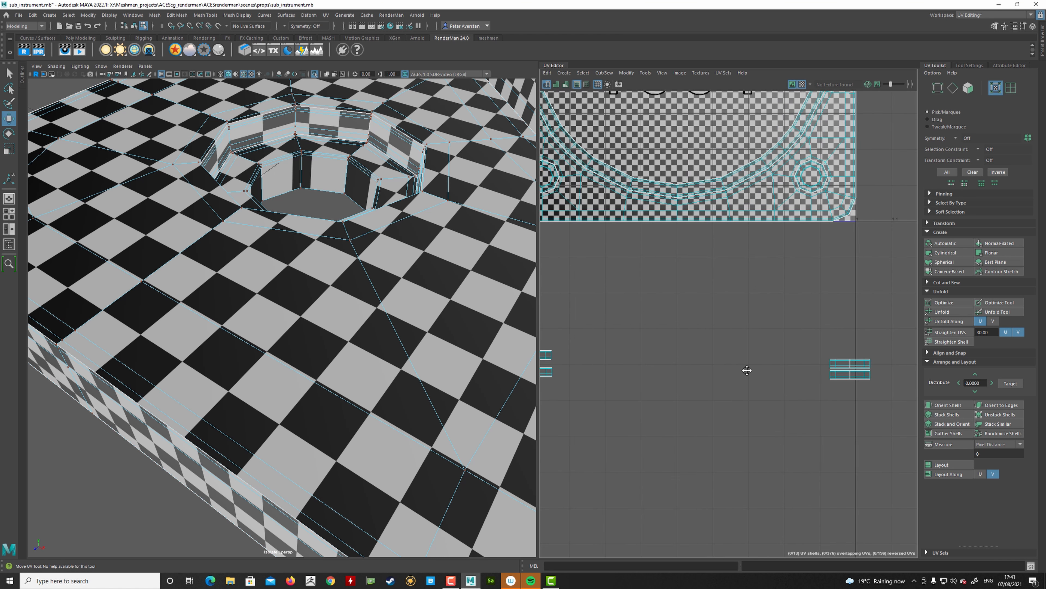
# Select the UVs of the four upper-wall shells and unfold them along U into long strips.
pyautogui.keyDown('alt'); pyautogui.moveTo(745, 369); pyautogui.dragTo(676, 382, button='right'); pyautogui.keyUp('alt')
pyautogui.moveTo(598, 420); pyautogui.dragTo(599, 423)
pyautogui.press('w')
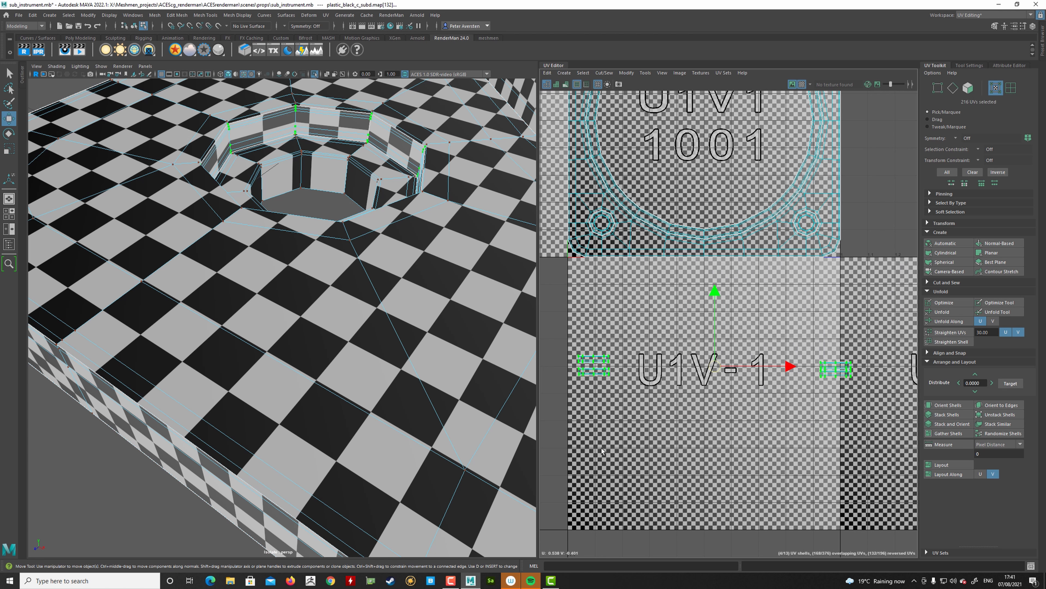
pyautogui.click(950, 323)
pyautogui.keyDown('alt'); pyautogui.moveTo(773, 384); pyautogui.dragTo(835, 406, button='middle'); pyautogui.keyUp('alt')
pyautogui.keyDown('alt'); pyautogui.moveTo(835, 405); pyautogui.dragTo(829, 393, button='right'); pyautogui.keyUp('alt')
pyautogui.moveTo(784, 389); pyautogui.dragTo(792, 367)
pyautogui.click(707, 385)
pyautogui.click(707, 373)
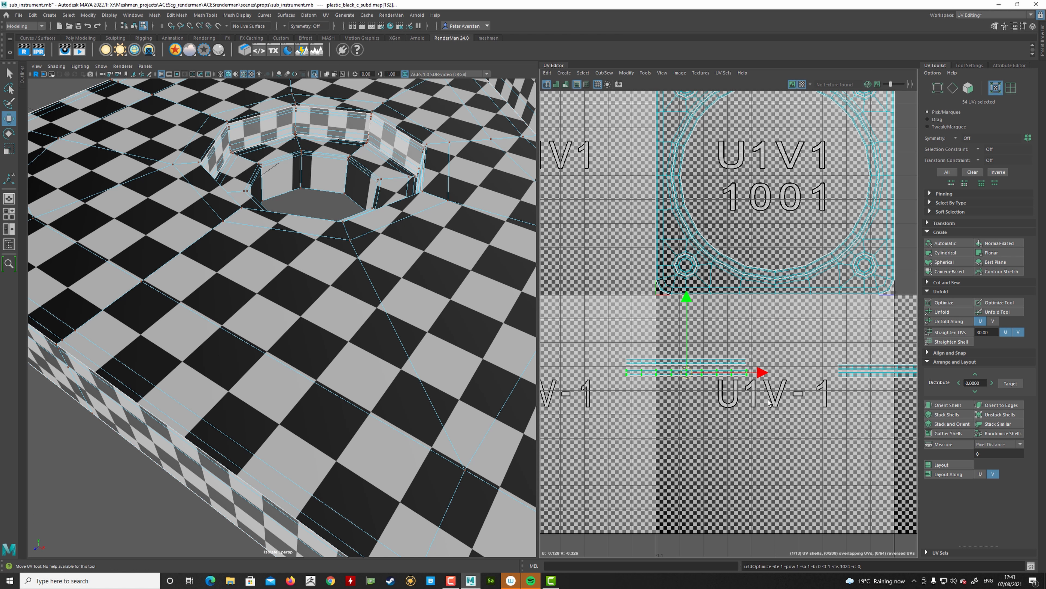
pyautogui.click(769, 402)
# Select the face loops around the lower inner walls of the first two corner holes.
pyautogui.keyDown('alt'); pyautogui.moveTo(301, 250); pyautogui.dragTo(289, 305, button='middle'); pyautogui.keyUp('alt')
pyautogui.keyDown('alt'); pyautogui.moveTo(288, 305); pyautogui.dragTo(338, 244, button='right'); pyautogui.keyUp('alt')
pyautogui.click(333, 235)
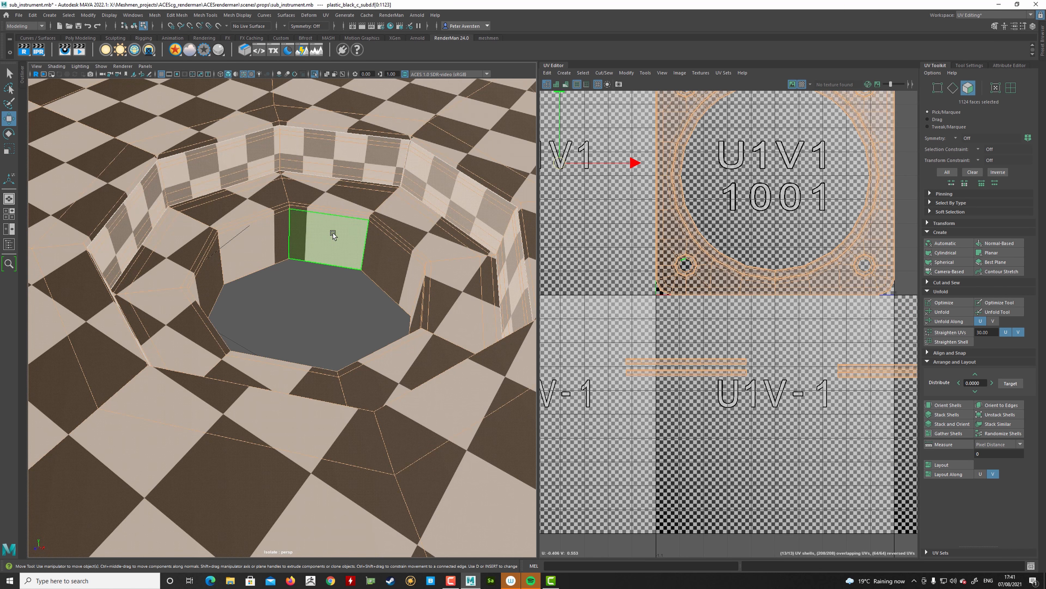
pyautogui.keyDown('shift'); pyautogui.doubleClick(282, 242); pyautogui.keyUp('shift')
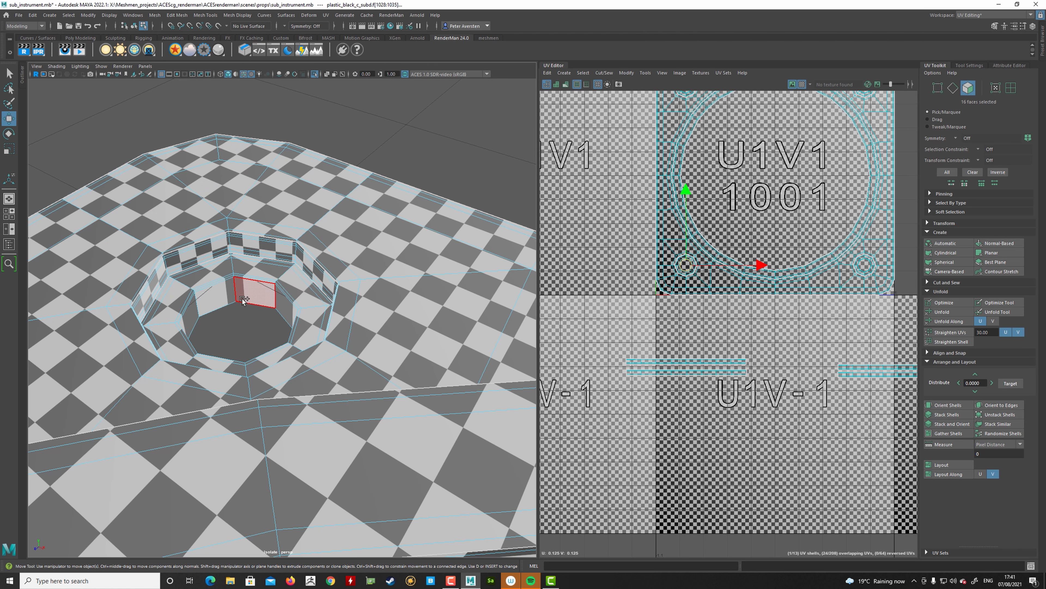
pyautogui.keyDown('shift'); pyautogui.click(242, 296); pyautogui.keyUp('shift')
pyautogui.keyDown('shift'); pyautogui.doubleClick(227, 296); pyautogui.keyUp('shift')
pyautogui.keyDown('alt'); pyautogui.moveTo(229, 296); pyautogui.dragTo(371, 303, button='right'); pyautogui.keyUp('alt')
pyautogui.keyDown('shift'); pyautogui.click(147, 232); pyautogui.keyUp('shift')
pyautogui.keyDown('shift'); pyautogui.doubleClick(195, 225); pyautogui.keyUp('shift')
# Add the face loops around the third corner hole's lower inner wall to the selection.
pyautogui.scroll(-5, 258, 278)
pyautogui.keyDown('alt'); pyautogui.moveTo(258, 278); pyautogui.dragTo(110, 240, button='middle'); pyautogui.keyUp('alt')
pyautogui.keyDown('alt'); pyautogui.moveTo(110, 242); pyautogui.dragTo(178, 262); pyautogui.keyUp('alt')
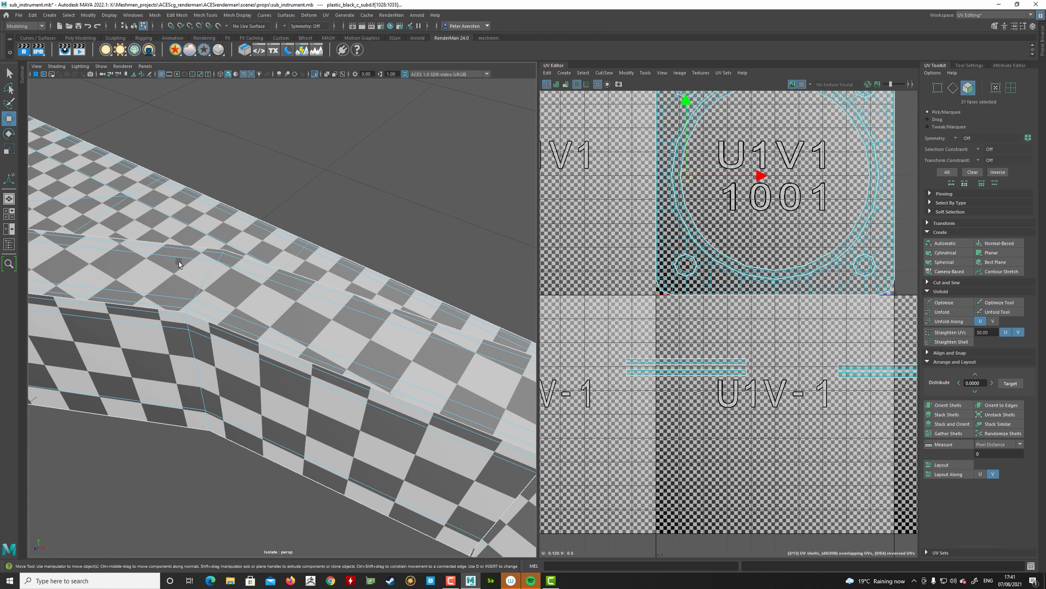
pyautogui.keyDown('alt'); pyautogui.moveTo(178, 262); pyautogui.dragTo(215, 263, button='right'); pyautogui.keyUp('alt')
pyautogui.keyDown('alt'); pyautogui.moveTo(124, 314); pyautogui.dragTo(289, 206, button='middle'); pyautogui.keyUp('alt')
pyautogui.keyDown('shift'); pyautogui.click(265, 298); pyautogui.keyUp('shift')
pyautogui.keyDown('shift'); pyautogui.doubleClick(290, 293); pyautogui.keyUp('shift')
pyautogui.keyDown('shift'); pyautogui.click(301, 269); pyautogui.keyUp('shift')
pyautogui.keyDown('shift'); pyautogui.doubleClick(270, 270); pyautogui.keyUp('shift')
# Add the face loops around the fourth corner hole's lower inner wall to the selection.
pyautogui.scroll(-8, 271, 271)
pyautogui.keyDown('alt'); pyautogui.moveTo(272, 272); pyautogui.dragTo(256, 334); pyautogui.keyUp('alt')
pyautogui.keyDown('alt'); pyautogui.moveTo(255, 334); pyautogui.dragTo(350, 341, button='right'); pyautogui.keyUp('alt')
pyautogui.keyDown('shift'); pyautogui.click(231, 355); pyautogui.keyUp('shift')
pyautogui.keyDown('shift'); pyautogui.doubleClick(188, 358); pyautogui.keyUp('shift')
# Apply a planar projection to the selected lower walls and place the scaled-down shells below the frame's top shell.
pyautogui.scroll(-8, 250, 337)
pyautogui.click(992, 252)
pyautogui.keyDown('alt'); pyautogui.moveTo(330, 300); pyautogui.dragTo(323, 338); pyautogui.keyUp('alt')
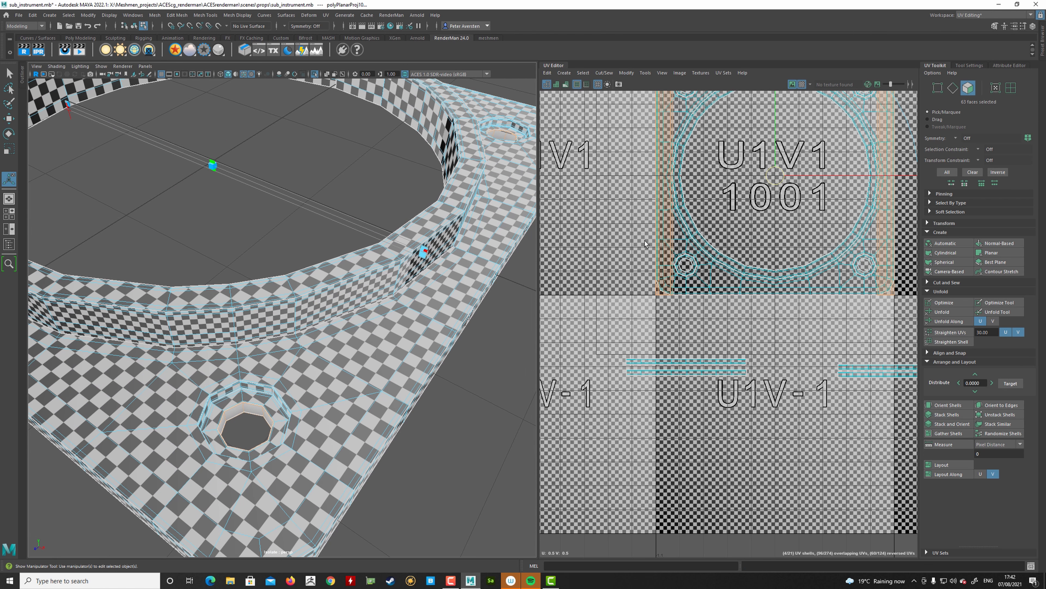
pyautogui.press('f')
pyautogui.press('r')
pyautogui.moveTo(765, 185); pyautogui.dragTo(759, 248)
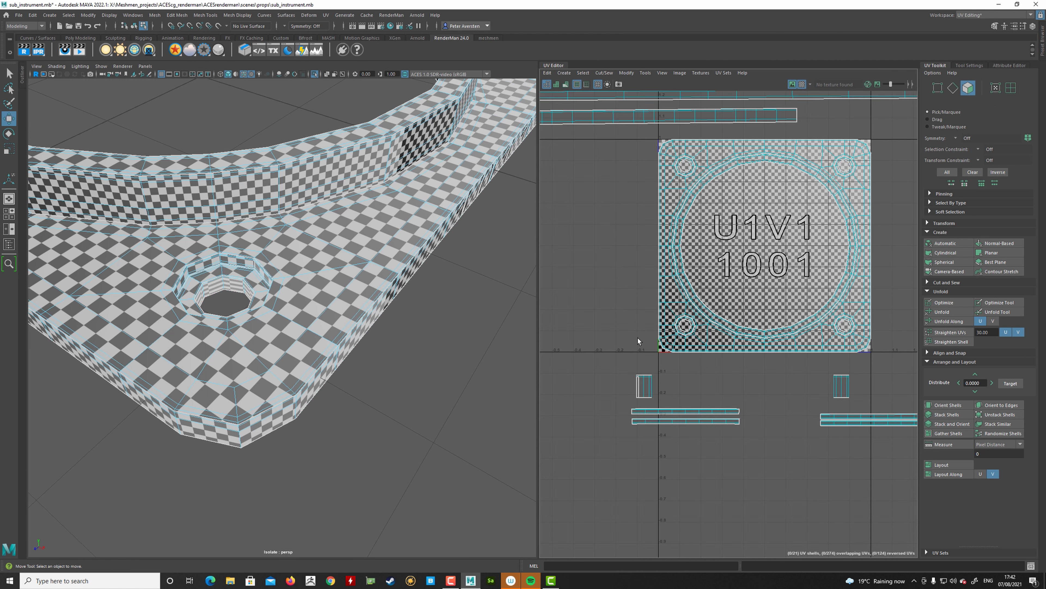
# Separate the overlapping lower-wall shells, cut their vertical seam edges and select the four shells' UVs.
pyautogui.click(841, 388)
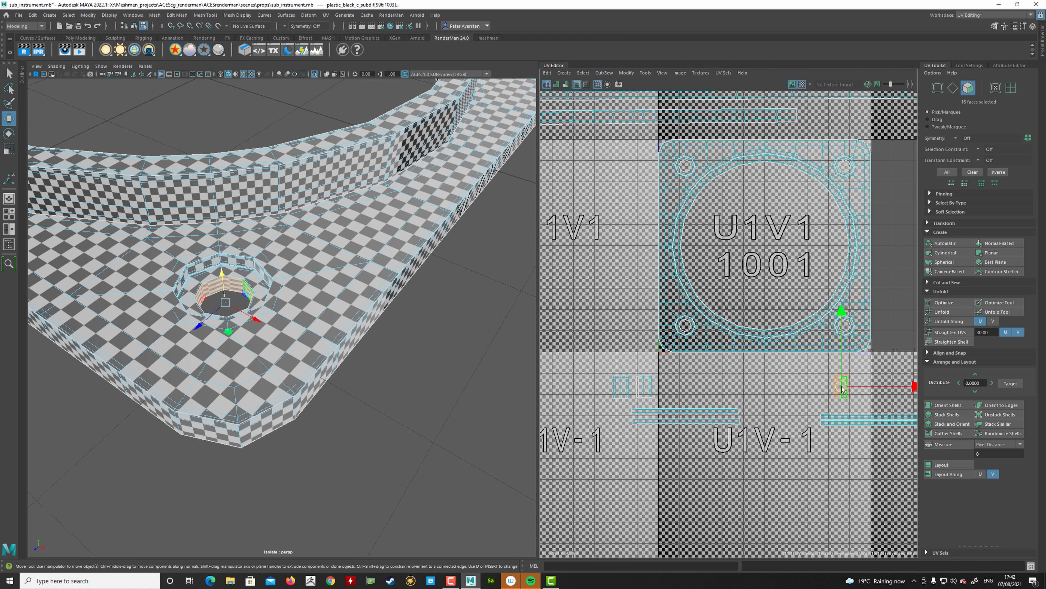
pyautogui.scroll(5, 842, 388)
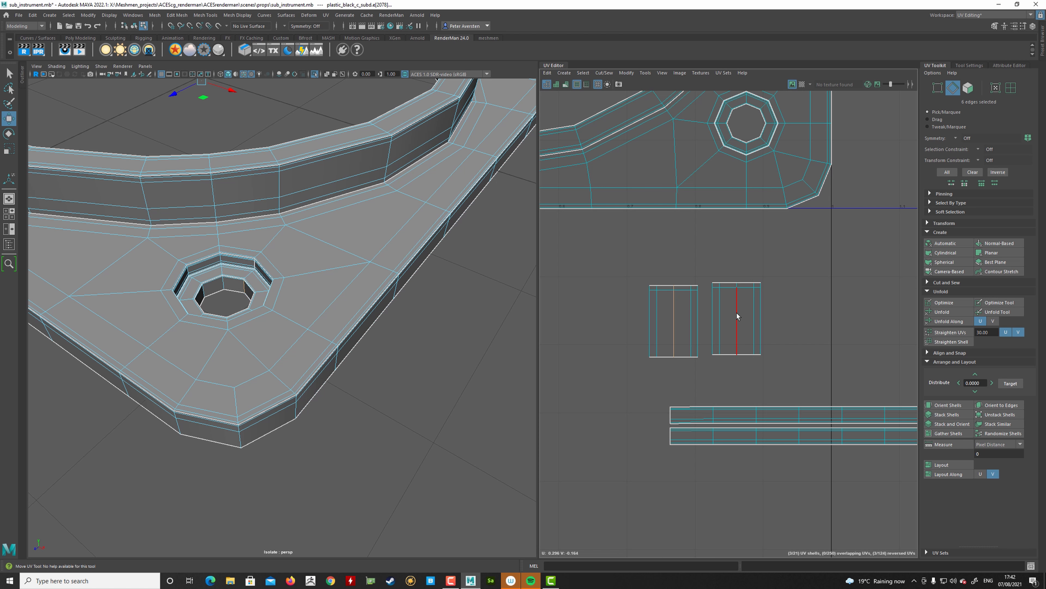
pyautogui.moveTo(712, 315); pyautogui.dragTo(655, 312, button='right')
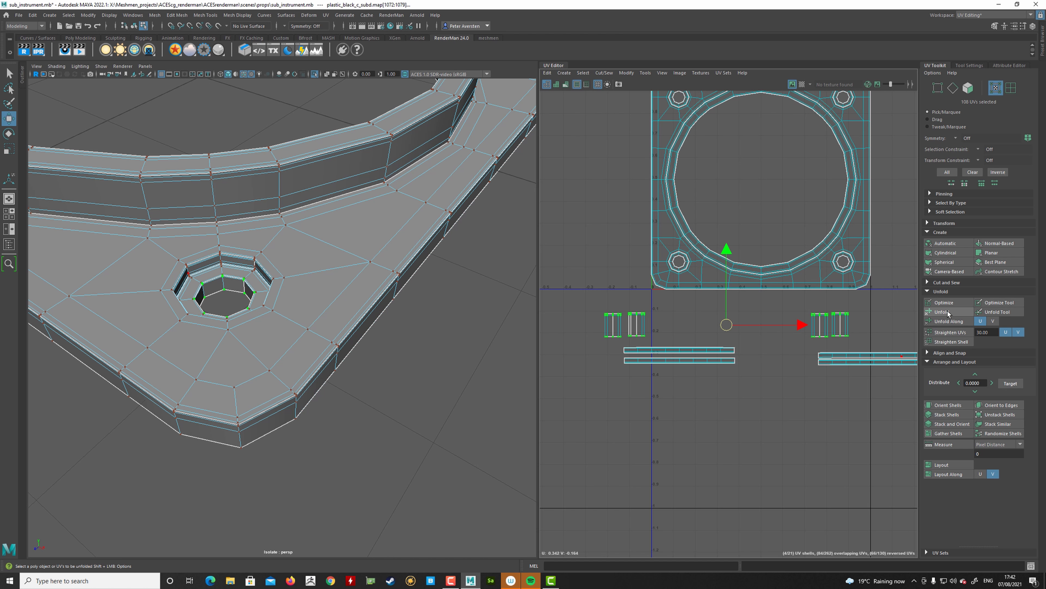
# Unfold the four selected lower-wall shells along U only, undoing the full unfold tried first.
pyautogui.click(944, 312)
pyautogui.hotkey('ctrl', 'z')
pyautogui.click(948, 318)
pyautogui.keyDown('alt'); pyautogui.moveTo(792, 327); pyautogui.dragTo(831, 361, button='middle'); pyautogui.keyUp('alt')
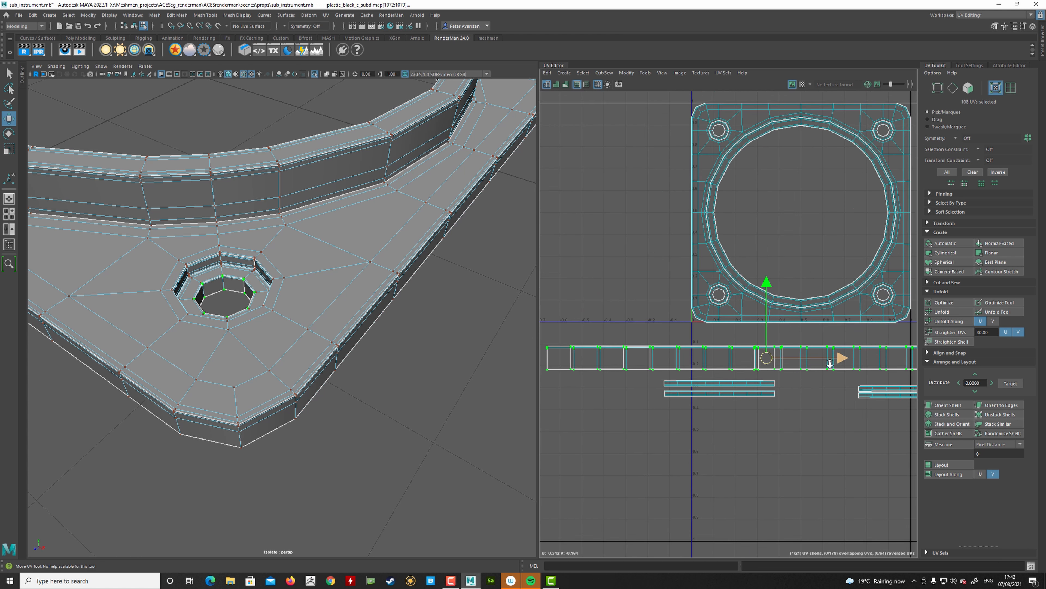
pyautogui.scroll(-3, 836, 362)
# Move the unfolded lower-wall strips down, clear of the upper-wall strips.
pyautogui.moveTo(797, 360); pyautogui.dragTo(793, 450)
pyautogui.doubleClick(708, 460)
pyautogui.keyDown('alt'); pyautogui.moveTo(803, 430); pyautogui.dragTo(520, 390, button='right'); pyautogui.keyUp('alt')
pyautogui.click(695, 436)
pyautogui.moveTo(694, 435); pyautogui.dragTo(887, 476)
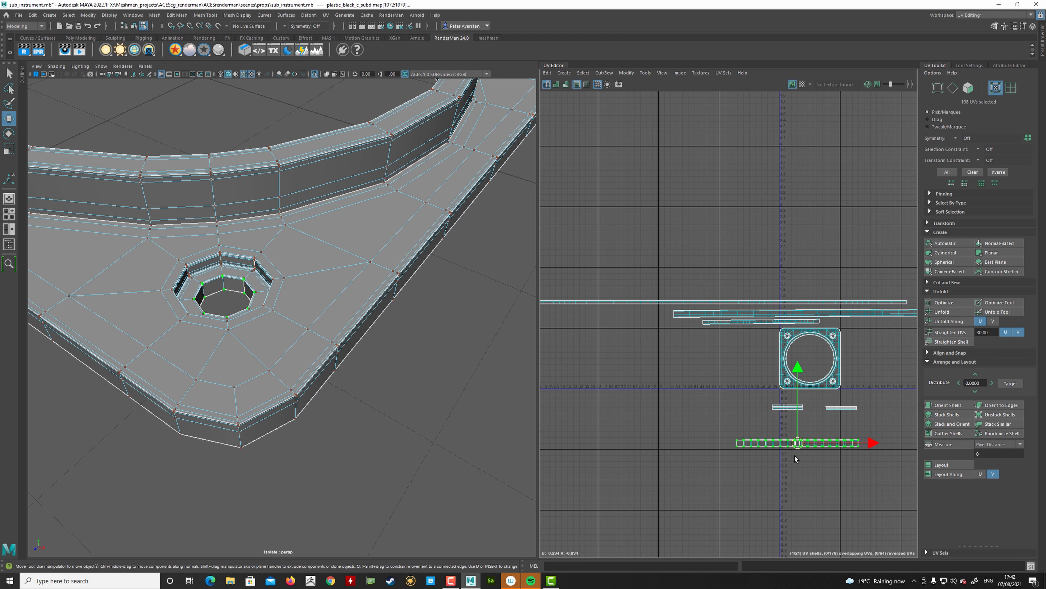
# Distribute the four lower-wall strips upward into stacked rows with a spacing of 0.
pyautogui.click(975, 373)
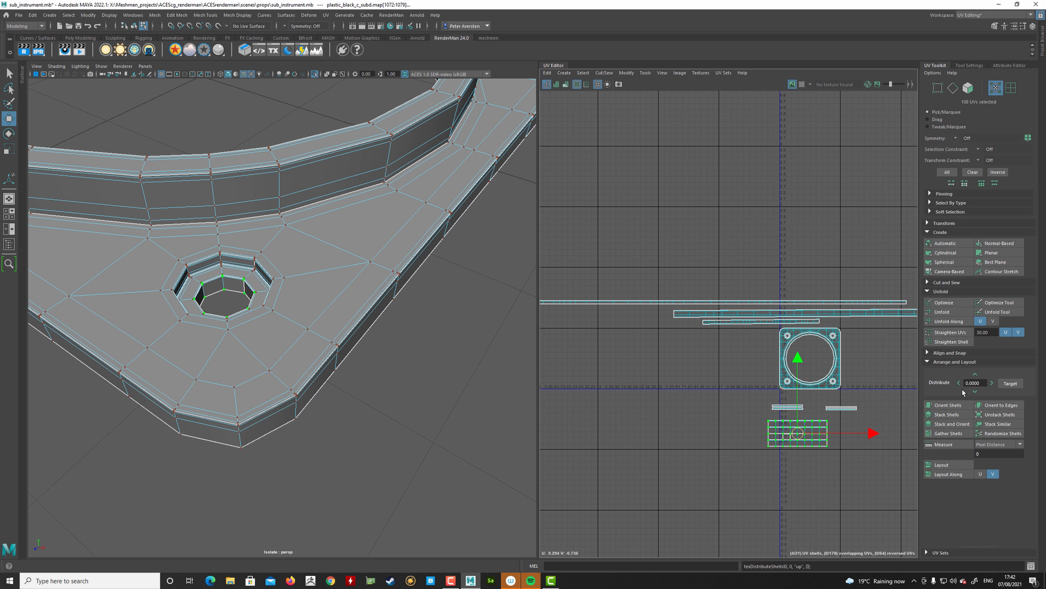
pyautogui.hotkey('ctrl', 'z')
pyautogui.scroll(5, 797, 455)
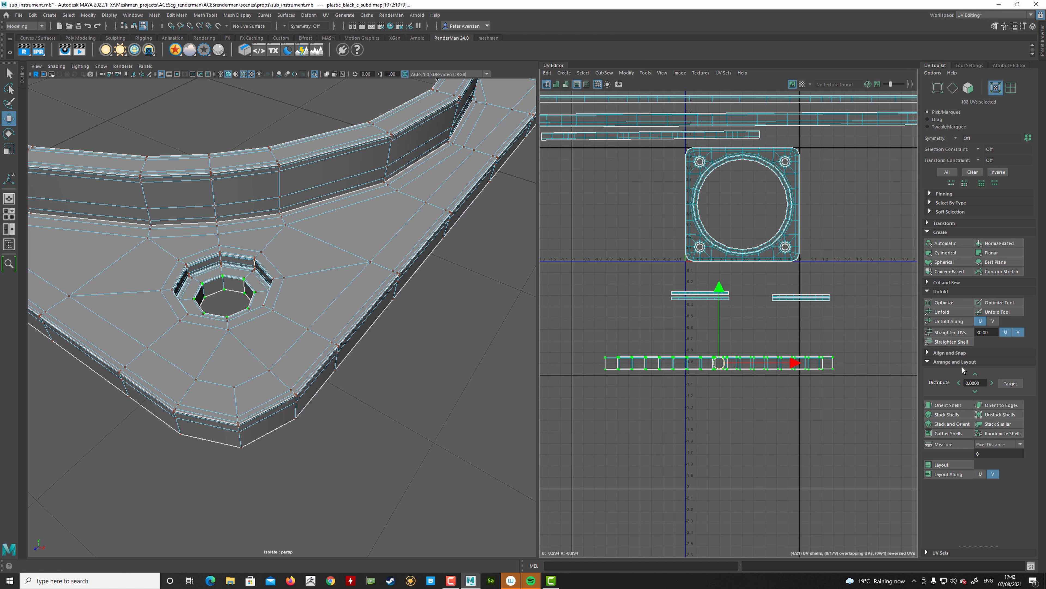
pyautogui.click(975, 374)
pyautogui.keyDown('alt'); pyautogui.moveTo(815, 403); pyautogui.dragTo(828, 453, button='middle'); pyautogui.keyUp('alt')
pyautogui.scroll(1, 828, 452)
# Move the individual lower-wall strips apart vertically so that each sits in its own row.
pyautogui.click(828, 454)
pyautogui.doubleClick(713, 412)
pyautogui.moveTo(713, 406); pyautogui.dragTo(714, 434)
pyautogui.click(675, 390)
pyautogui.doubleClick(676, 390)
pyautogui.moveTo(712, 390); pyautogui.dragTo(711, 354)
pyautogui.doubleClick(684, 381)
pyautogui.doubleClick(706, 362)
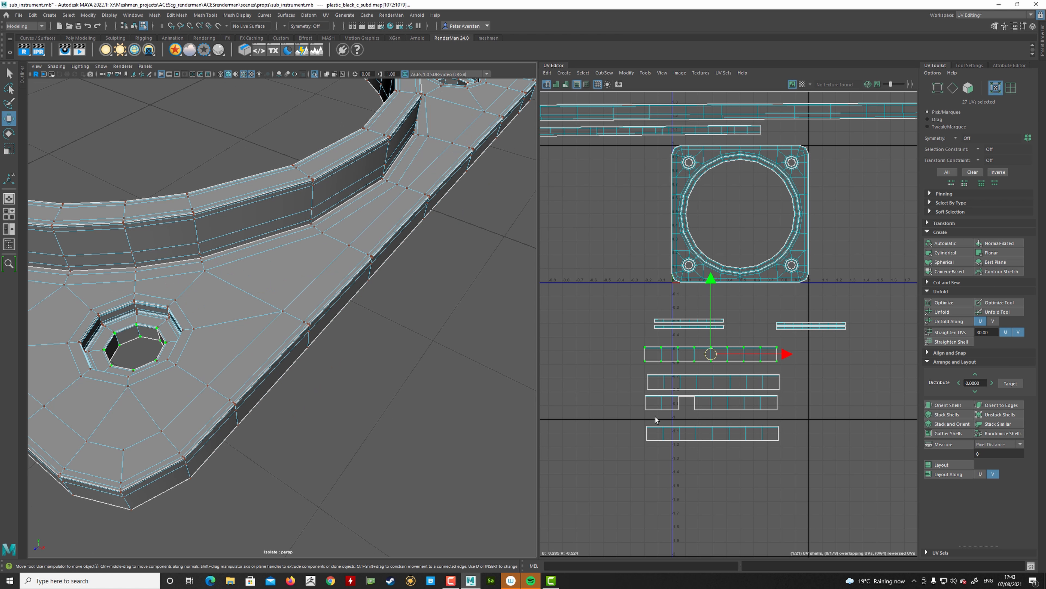
# Select the faces of the notched strip and inspect its corner hole for the missing wall face.
pyautogui.keyDown('alt'); pyautogui.moveTo(717, 323); pyautogui.dragTo(721, 323, button='middle'); pyautogui.keyUp('alt')
pyautogui.moveTo(685, 355); pyautogui.dragTo(730, 354, button='right')
pyautogui.doubleClick(683, 357)
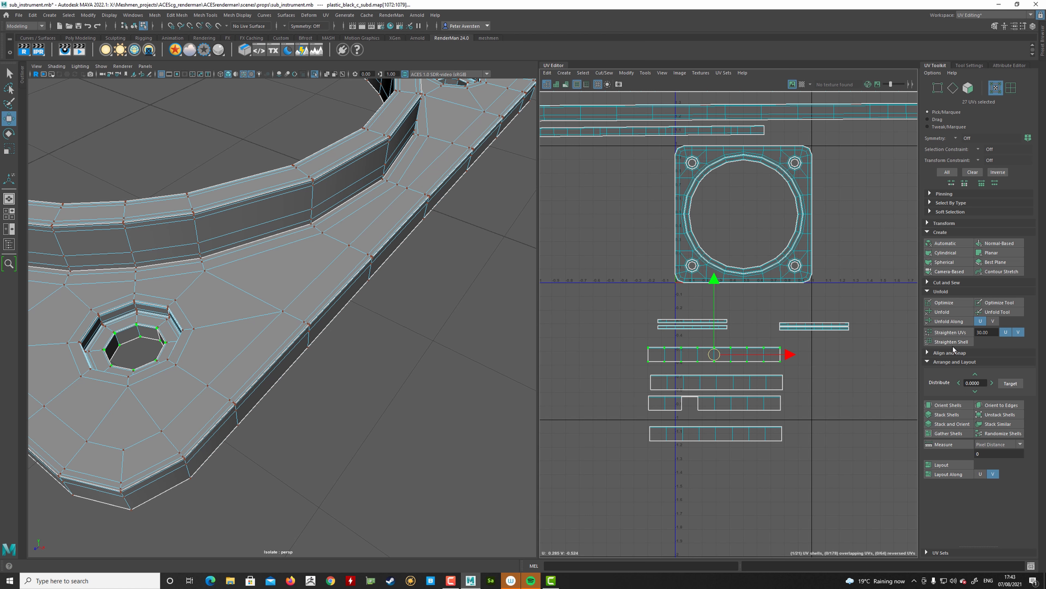
pyautogui.doubleClick(674, 408)
pyautogui.moveTo(673, 405); pyautogui.dragTo(675, 423, button='right')
pyautogui.click(609, 405)
pyautogui.doubleClick(669, 407)
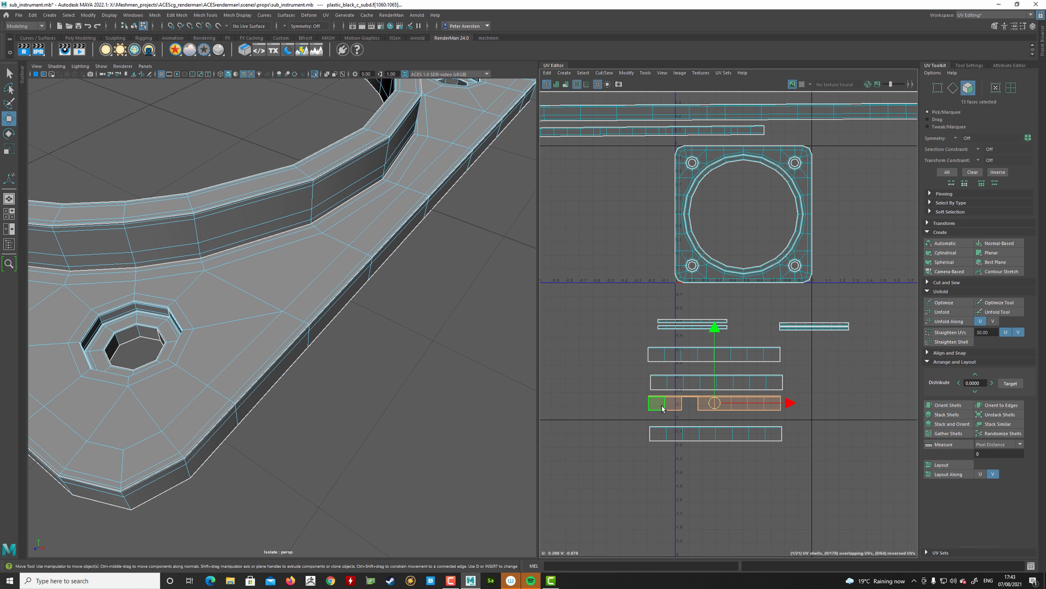
pyautogui.keyDown('alt'); pyautogui.moveTo(398, 330); pyautogui.dragTo(373, 376); pyautogui.keyUp('alt')
pyautogui.keyDown('alt'); pyautogui.moveTo(373, 376); pyautogui.dragTo(482, 381, button='right'); pyautogui.keyUp('alt')
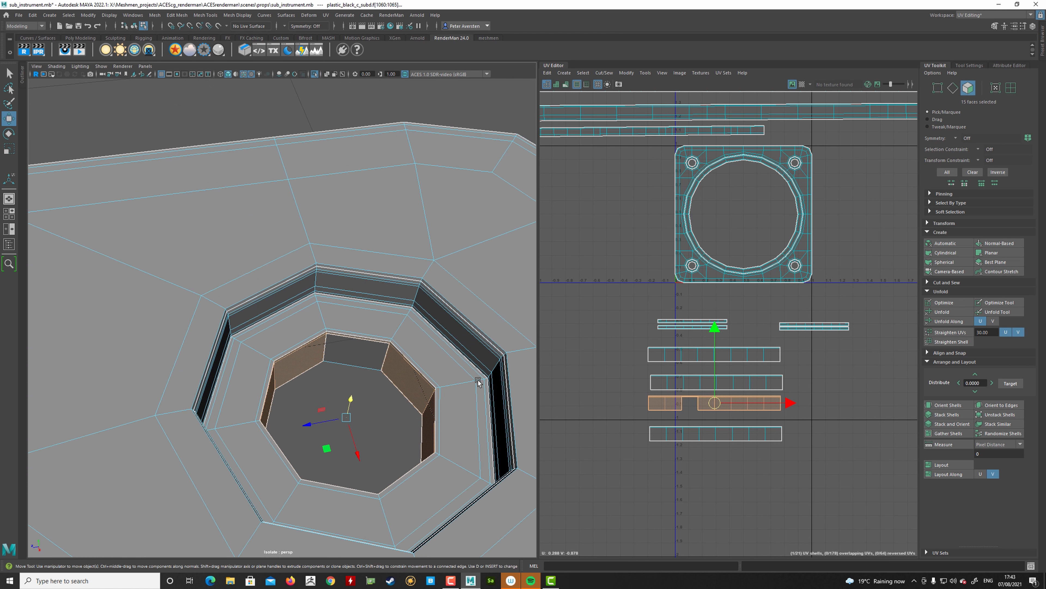
pyautogui.keyDown('alt'); pyautogui.moveTo(482, 381); pyautogui.dragTo(369, 370); pyautogui.keyUp('alt')
# Select the complete face loops around that corner hole's lower inner wall, including the missing face.
pyautogui.click(354, 450)
pyautogui.keyDown('alt'); pyautogui.moveTo(355, 412); pyautogui.dragTo(432, 371, button='right'); pyautogui.keyUp('alt')
pyautogui.click(311, 255)
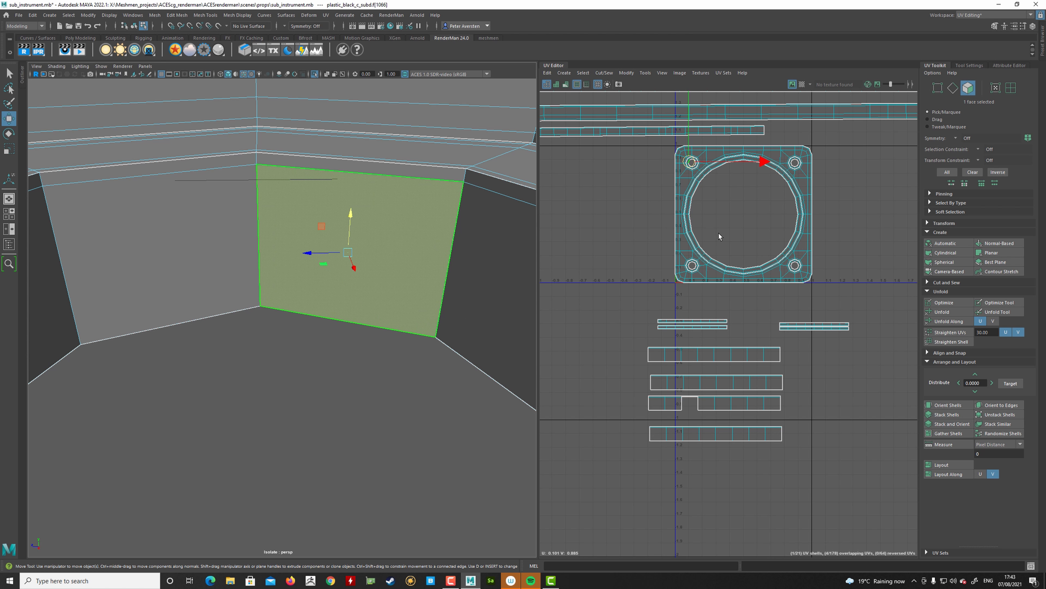
pyautogui.keyDown('shift'); pyautogui.doubleClick(473, 243); pyautogui.keyUp('shift')
pyautogui.keyDown('shift'); pyautogui.click(424, 174); pyautogui.keyUp('shift')
pyautogui.keyDown('shift'); pyautogui.doubleClick(482, 181); pyautogui.keyUp('shift')
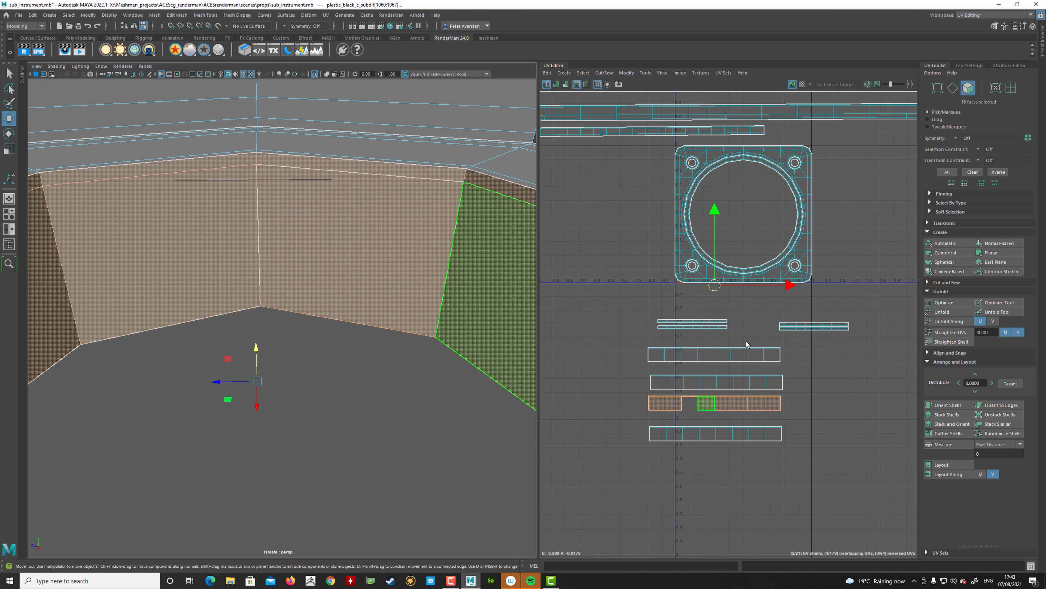
# Apply a planar projection to the selected hole wall, move the shell beside the top shell and cut its vertical seam.
pyautogui.click(992, 252)
pyautogui.moveTo(744, 214); pyautogui.dragTo(577, 281)
pyautogui.keyDown('alt'); pyautogui.moveTo(577, 281); pyautogui.dragTo(588, 325, button='middle'); pyautogui.keyUp('alt')
pyautogui.moveTo(587, 325)
pyautogui.keyDown('alt'); pyautogui.mouseDown(button='right')
pyautogui.moveTo(585, 359)
pyautogui.moveTo(585, 330)
pyautogui.mouseUp(button='right'); pyautogui.keyUp('alt')
pyautogui.doubleClick(601, 345)
pyautogui.hotkey('shift', 'x')
# Unfold the recut hole-wall shell along U and place it below the other strips.
pyautogui.moveTo(605, 296); pyautogui.dragTo(624, 339, button='right')
pyautogui.click(624, 339)
pyautogui.click(949, 334)
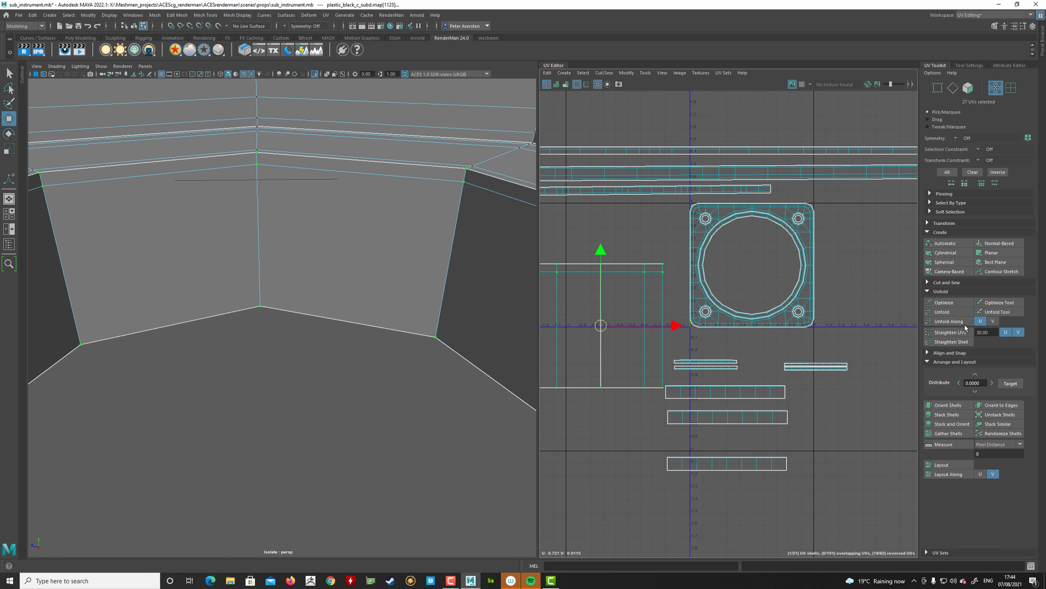
pyautogui.scroll(-5, 740, 332)
pyautogui.moveTo(705, 332); pyautogui.dragTo(718, 409)
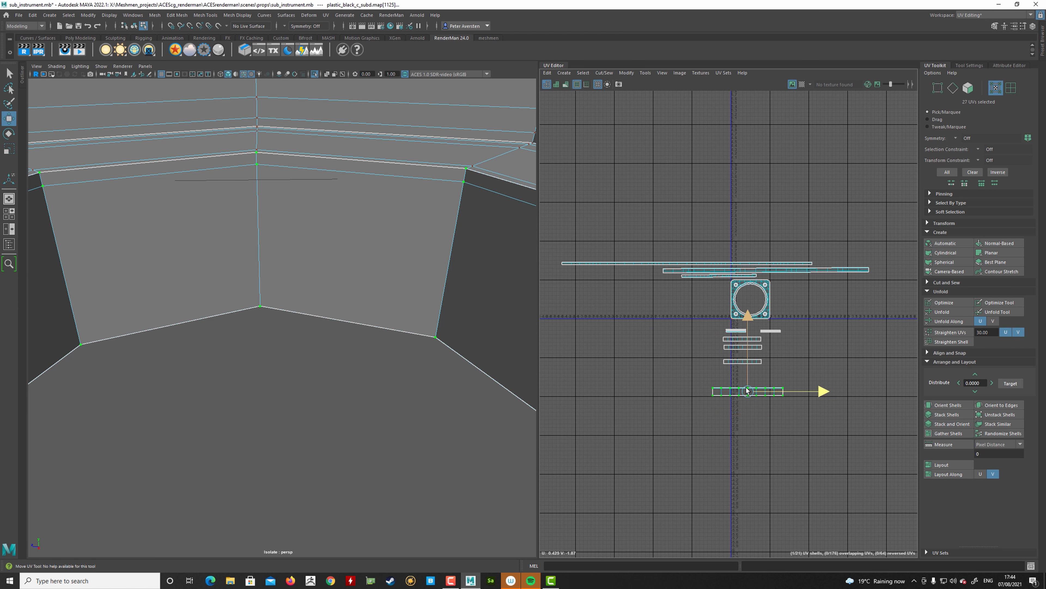
pyautogui.moveTo(747, 391); pyautogui.dragTo(748, 373)
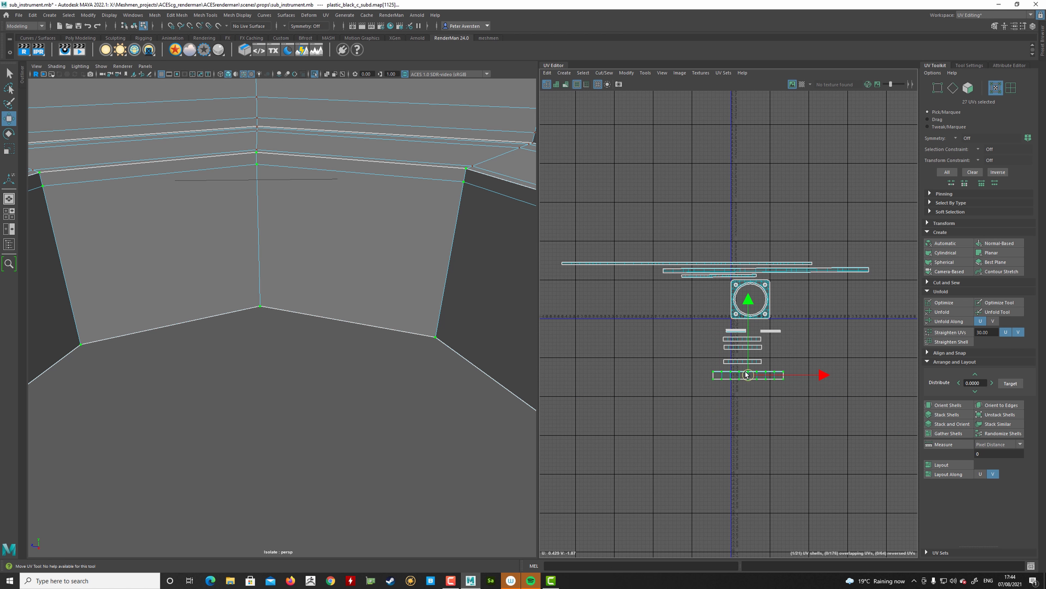
# Display the checker pattern on the frame, clear the UV selection and examine the checker distribution around the whole model.
pyautogui.scroll(-6, 274, 326)
pyautogui.keyDown('alt'); pyautogui.moveTo(274, 317); pyautogui.dragTo(313, 384); pyautogui.keyUp('alt')
pyautogui.scroll(-5, 280, 358)
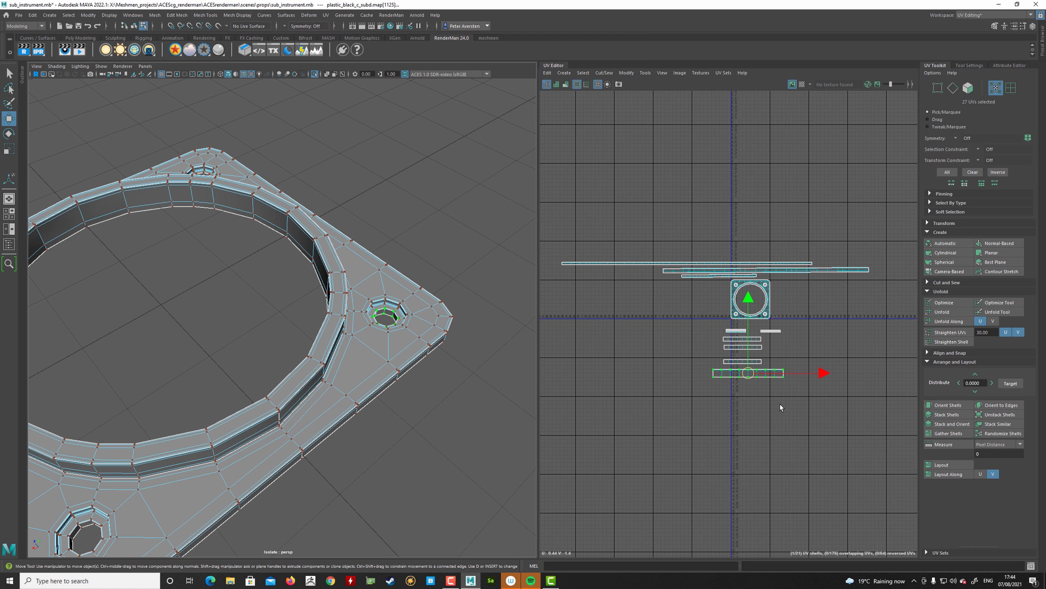
pyautogui.keyDown('alt'); pyautogui.moveTo(734, 394); pyautogui.dragTo(750, 415, button='middle'); pyautogui.keyUp('alt')
pyautogui.scroll(2, 749, 416)
pyautogui.scroll(-2, 749, 416)
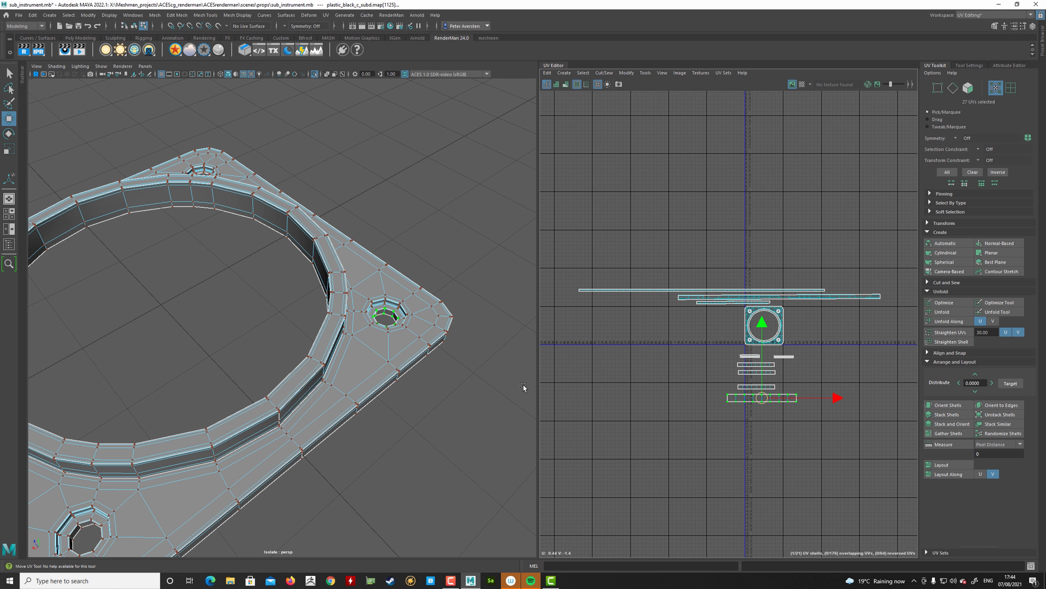
pyautogui.click(802, 85)
pyautogui.scroll(-4, 329, 342)
pyautogui.keyDown('alt'); pyautogui.moveTo(329, 342); pyautogui.dragTo(324, 271); pyautogui.keyUp('alt')
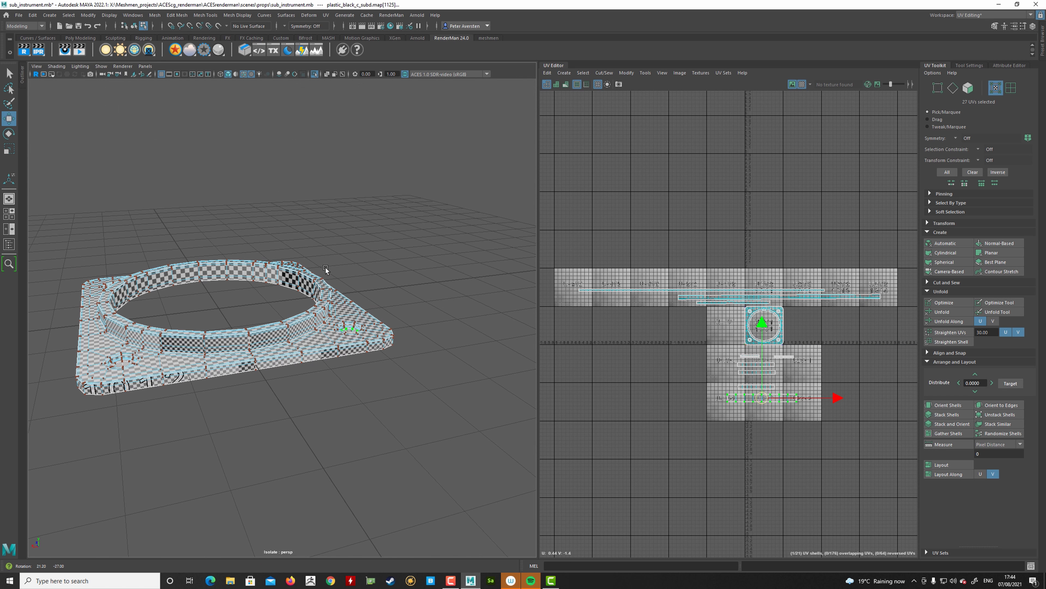
pyautogui.scroll(3, 346, 313)
pyautogui.keyDown('alt'); pyautogui.moveTo(349, 316); pyautogui.dragTo(339, 358); pyautogui.keyUp('alt')
pyautogui.click(474, 327)
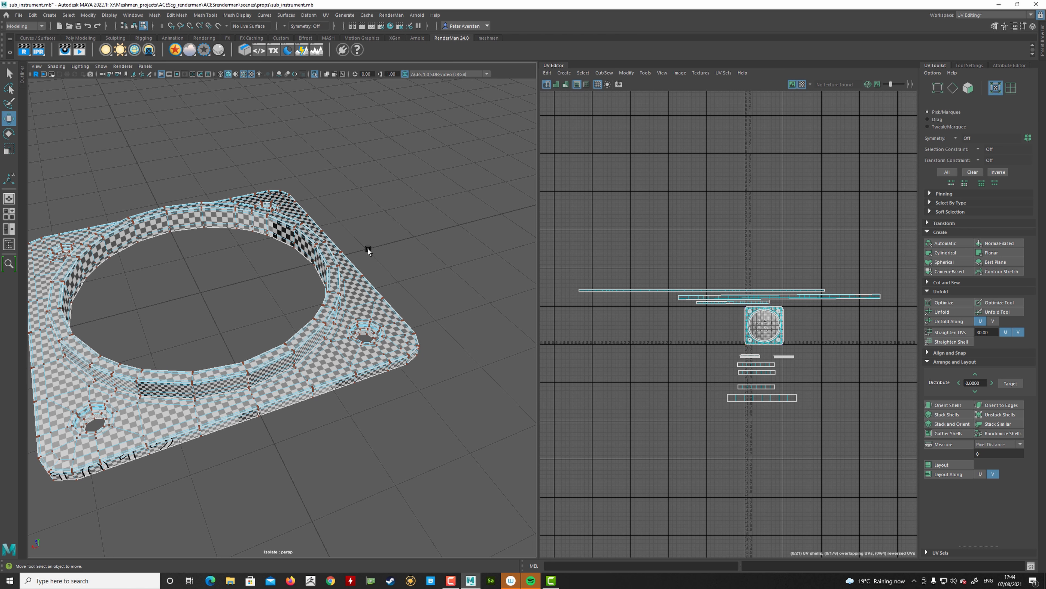
pyautogui.keyDown('alt'); pyautogui.moveTo(340, 320); pyautogui.dragTo(374, 353); pyautogui.keyUp('alt')
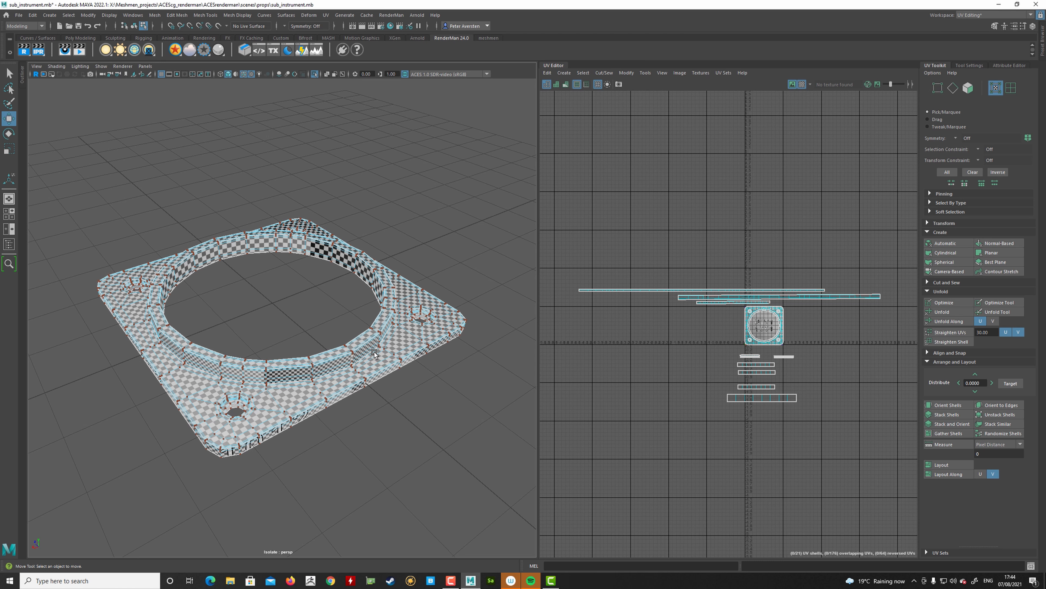
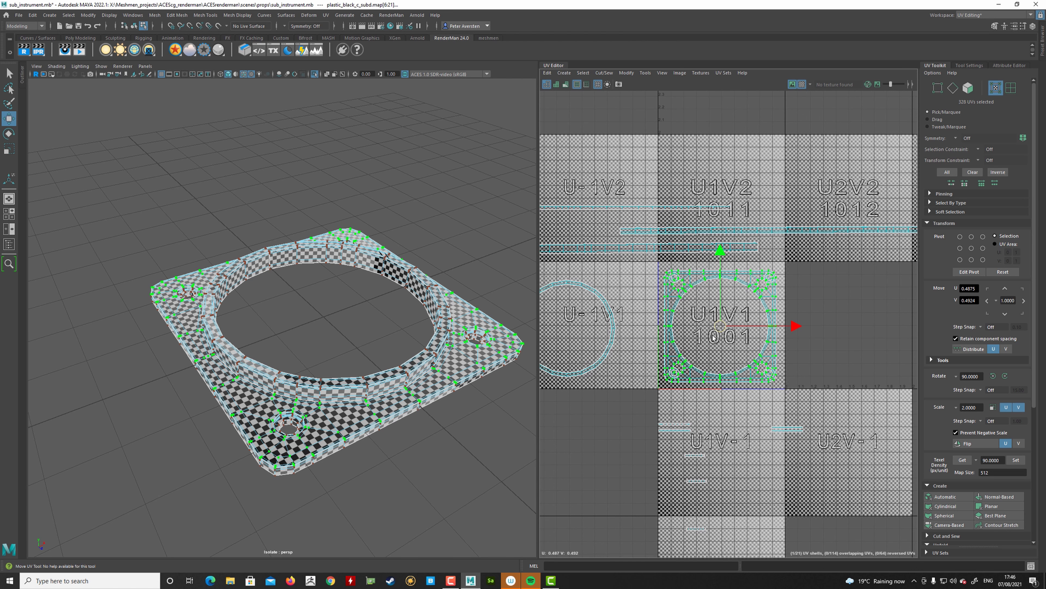
# Undo the last three UV changes and move the corner-hole ring shells up out of the 1001 tile.
pyautogui.hotkey('ctrl', 'z')
pyautogui.hotkey('ctrl', 'z')
pyautogui.hotkey('ctrl', 'z')
pyautogui.moveTo(659, 267); pyautogui.dragTo(782, 385)
pyautogui.moveTo(722, 326); pyautogui.dragTo(696, 121)
# Reposition the frame's top shell near the lower-left corner inside the 1001 tile.
pyautogui.keyDown('alt'); pyautogui.moveTo(712, 408); pyautogui.dragTo(707, 357, button='middle'); pyautogui.keyUp('alt')
pyautogui.moveTo(754, 355); pyautogui.dragTo(716, 275)
pyautogui.scroll(-2, 769, 361)
pyautogui.keyDown('alt'); pyautogui.moveTo(739, 414); pyautogui.dragTo(730, 394, button='middle'); pyautogui.keyUp('alt')
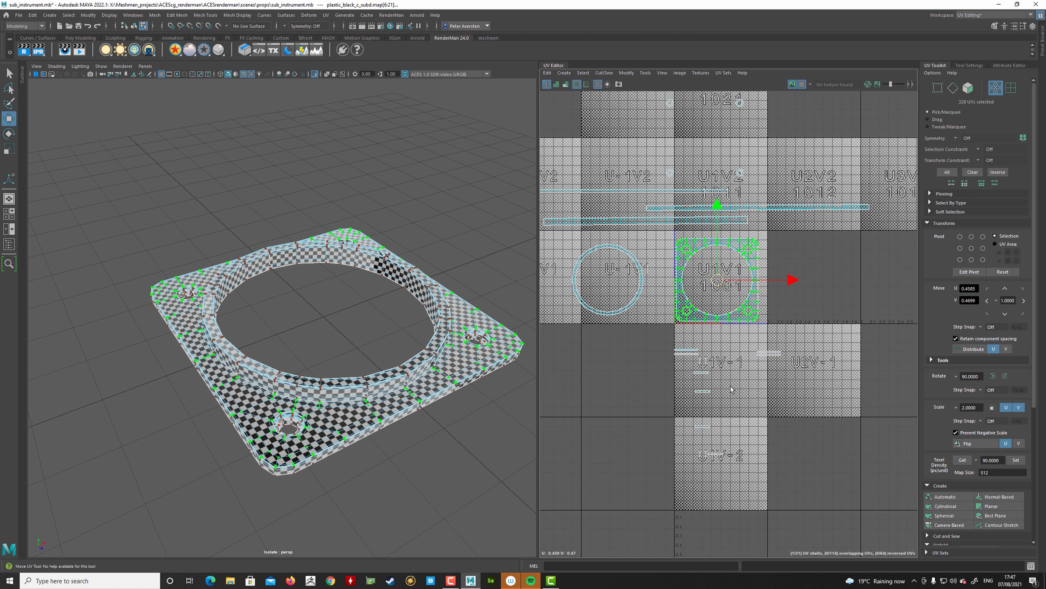
# Select all the corner-hole wall strips and distribute them upward along V with zero spacing.
pyautogui.keyDown('alt'); pyautogui.moveTo(739, 328); pyautogui.dragTo(754, 409, button='middle'); pyautogui.keyUp('alt')
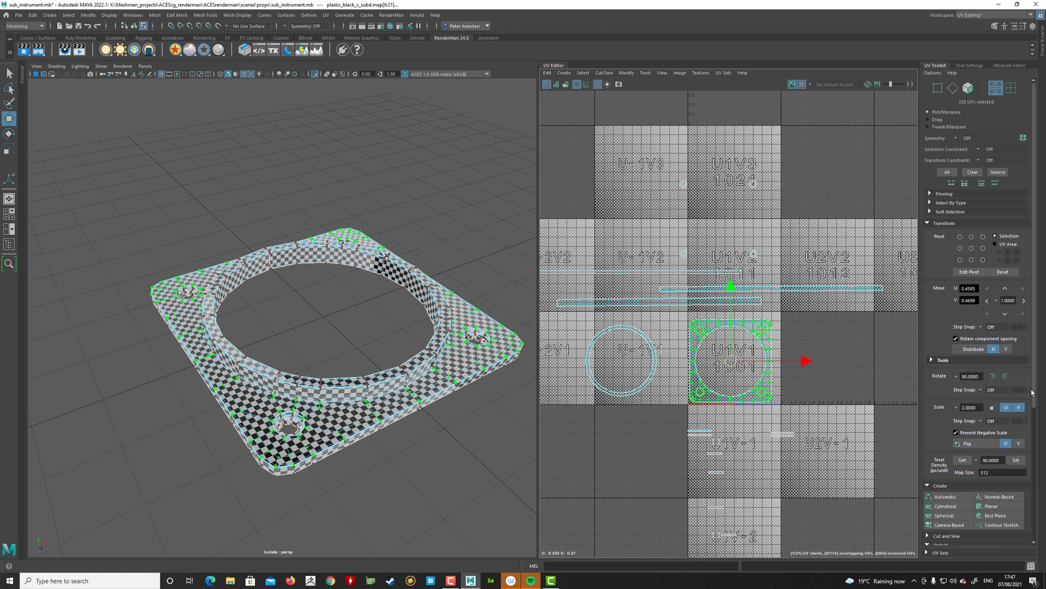
pyautogui.moveTo(1036, 391); pyautogui.dragTo(1044, 513)
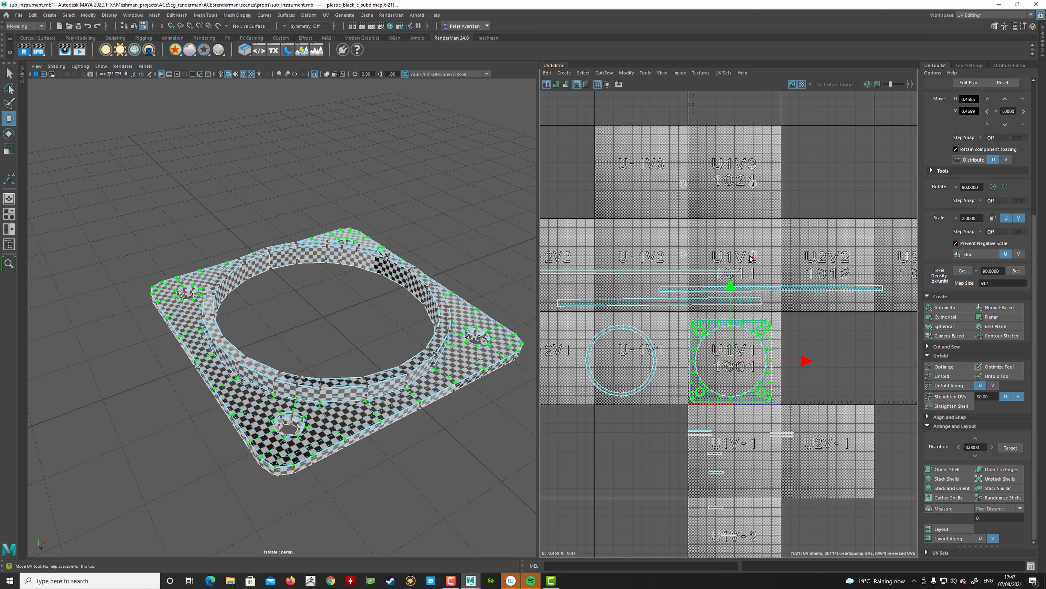
pyautogui.keyDown('alt'); pyautogui.moveTo(782, 433); pyautogui.dragTo(772, 342, button='middle'); pyautogui.keyUp('alt')
pyautogui.click(781, 442)
pyautogui.moveTo(811, 487); pyautogui.dragTo(673, 336)
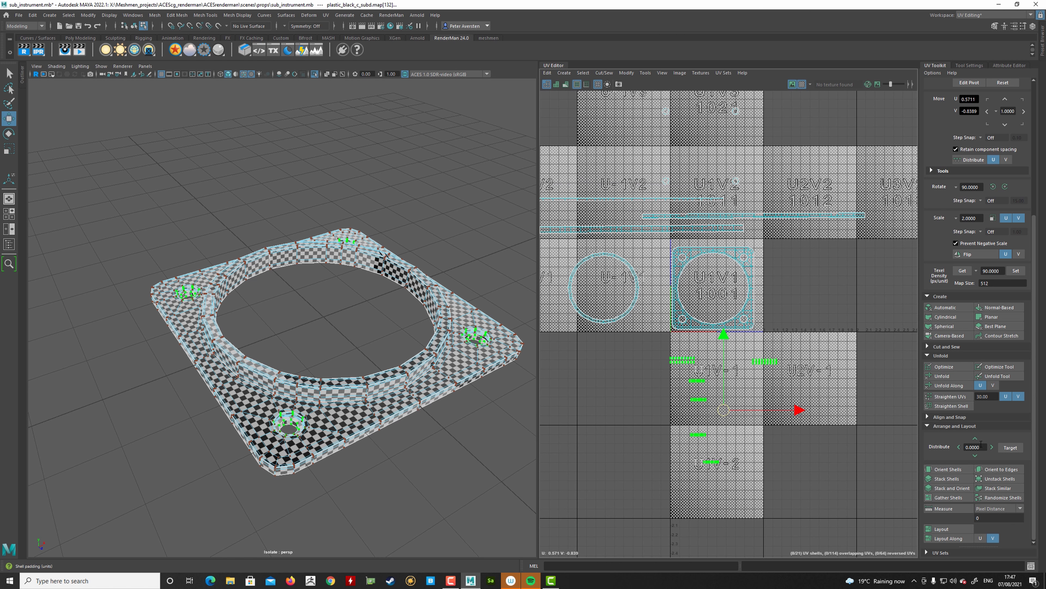
pyautogui.click(976, 439)
pyautogui.press('f')
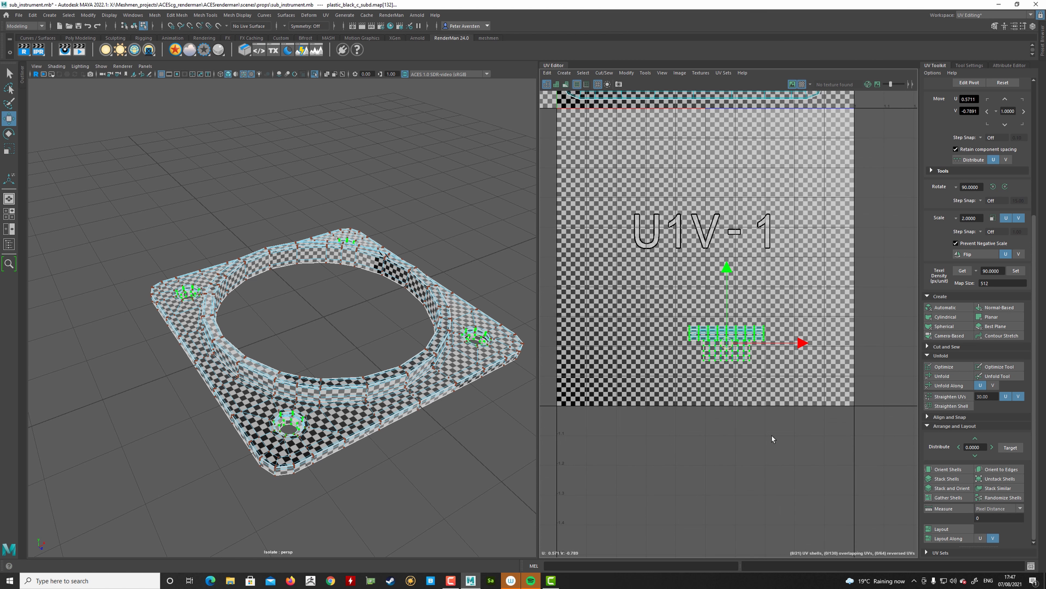
# Distribute the selected hole-wall strips leftward along U with zero spacing.
pyautogui.click(959, 447)
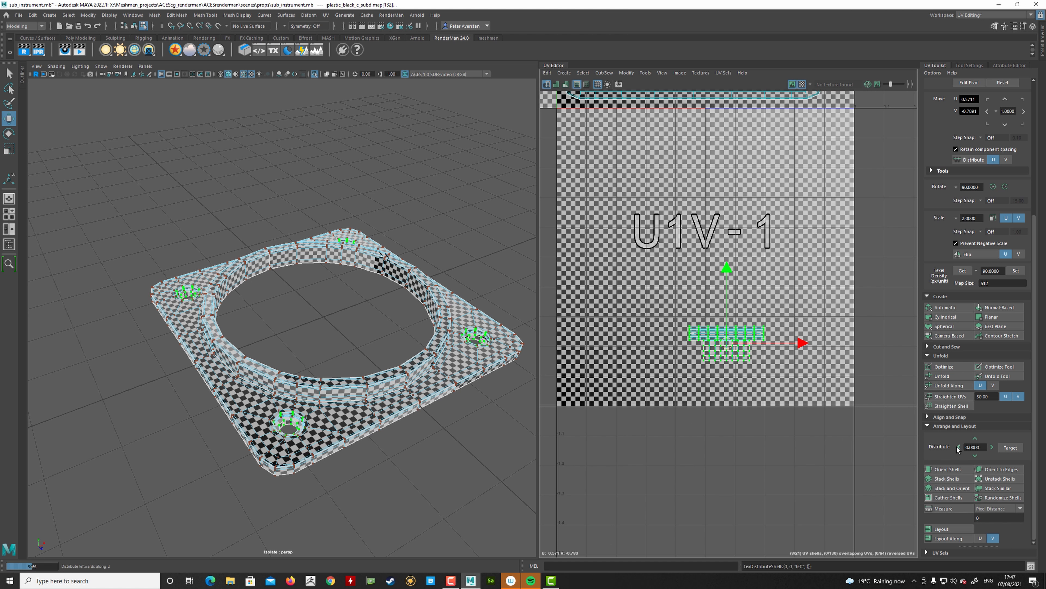
pyautogui.scroll(-2, 729, 382)
pyautogui.keyDown('alt'); pyautogui.moveTo(753, 406); pyautogui.dragTo(654, 415, button='right'); pyautogui.keyUp('alt')
pyautogui.keyDown('alt'); pyautogui.moveTo(655, 415); pyautogui.dragTo(675, 402, button='middle'); pyautogui.keyUp('alt')
pyautogui.scroll(1, 675, 402)
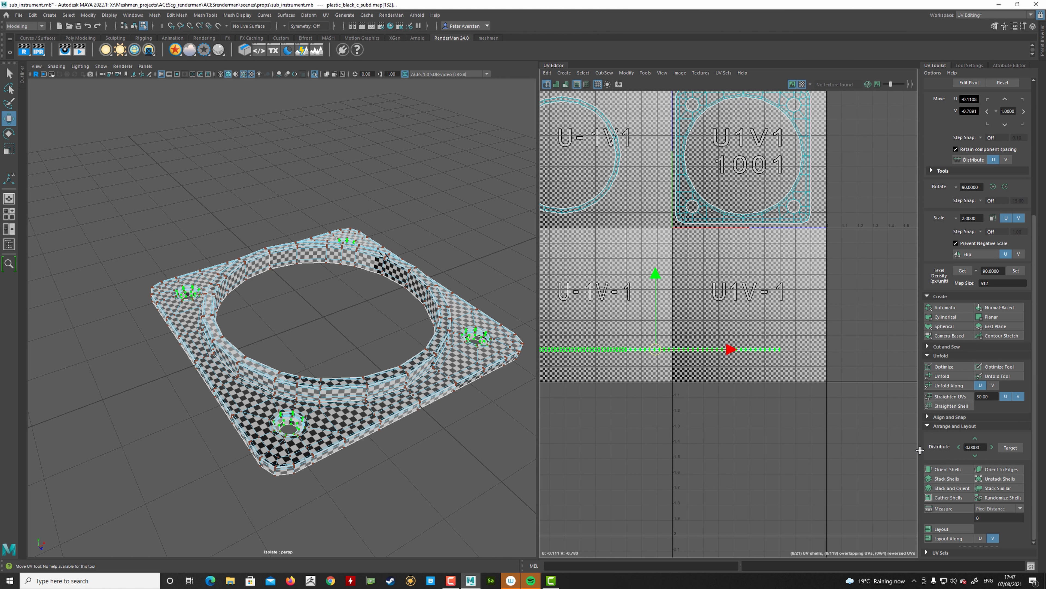
# Stack the hole-wall strips back upward along V, still with zero spacing.
pyautogui.click(975, 440)
pyautogui.scroll(5, 863, 408)
pyautogui.keyDown('alt'); pyautogui.moveTo(864, 408); pyautogui.dragTo(1005, 418, button='right'); pyautogui.keyUp('alt')
pyautogui.keyDown('alt'); pyautogui.moveTo(739, 358); pyautogui.dragTo(736, 393, button='middle'); pyautogui.keyUp('alt')
pyautogui.keyDown('alt'); pyautogui.moveTo(761, 386); pyautogui.dragTo(511, 325, button='right'); pyautogui.keyUp('alt')
pyautogui.keyDown('alt'); pyautogui.moveTo(782, 389); pyautogui.dragTo(751, 387, button='middle'); pyautogui.keyUp('alt')
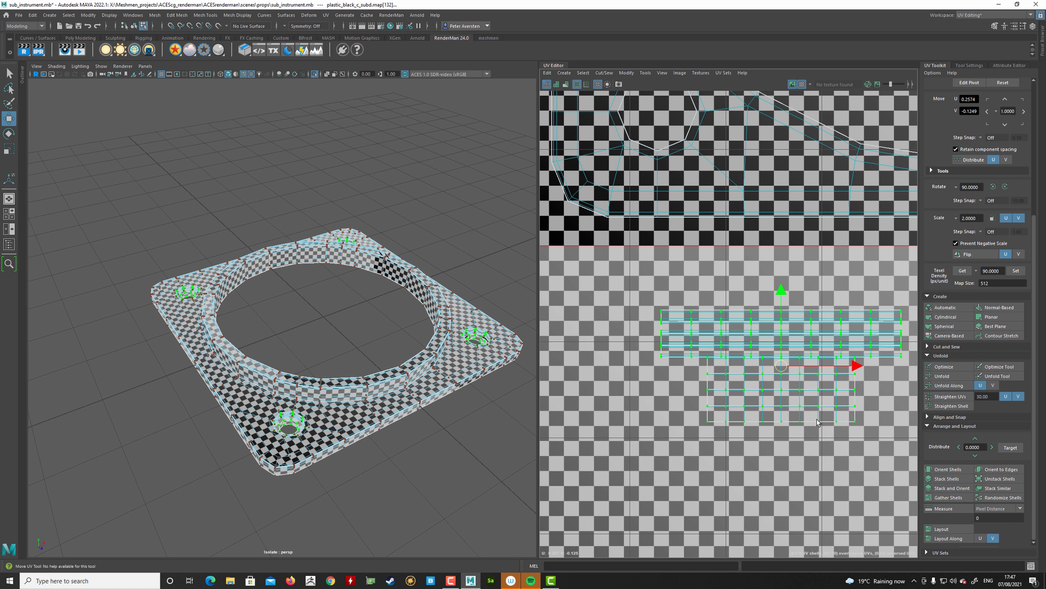
# Distribute the hole-wall strips upward along V with 0.1 spacing and move them outside the frame shell's left edge.
pyautogui.write('0.1')
pyautogui.click(975, 439)
pyautogui.keyDown('alt'); pyautogui.moveTo(844, 406); pyautogui.dragTo(570, 353, button='right'); pyautogui.keyUp('alt')
pyautogui.keyDown('alt'); pyautogui.moveTo(857, 350); pyautogui.dragTo(775, 420, button='middle'); pyautogui.keyUp('alt')
pyautogui.keyDown('alt'); pyautogui.moveTo(775, 420); pyautogui.dragTo(598, 404, button='right'); pyautogui.keyUp('alt')
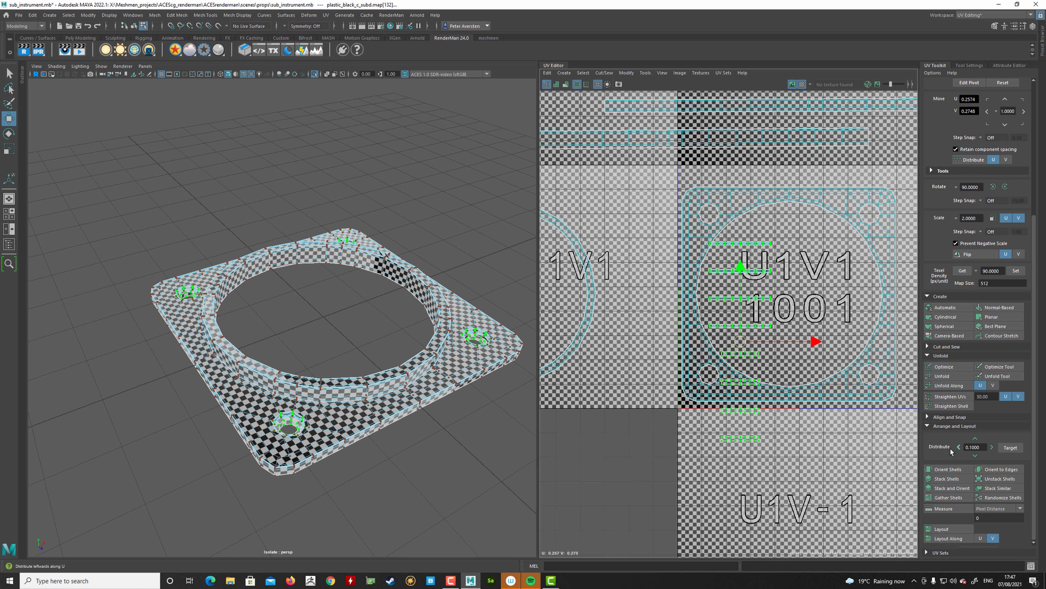
pyautogui.moveTo(741, 342); pyautogui.dragTo(652, 398)
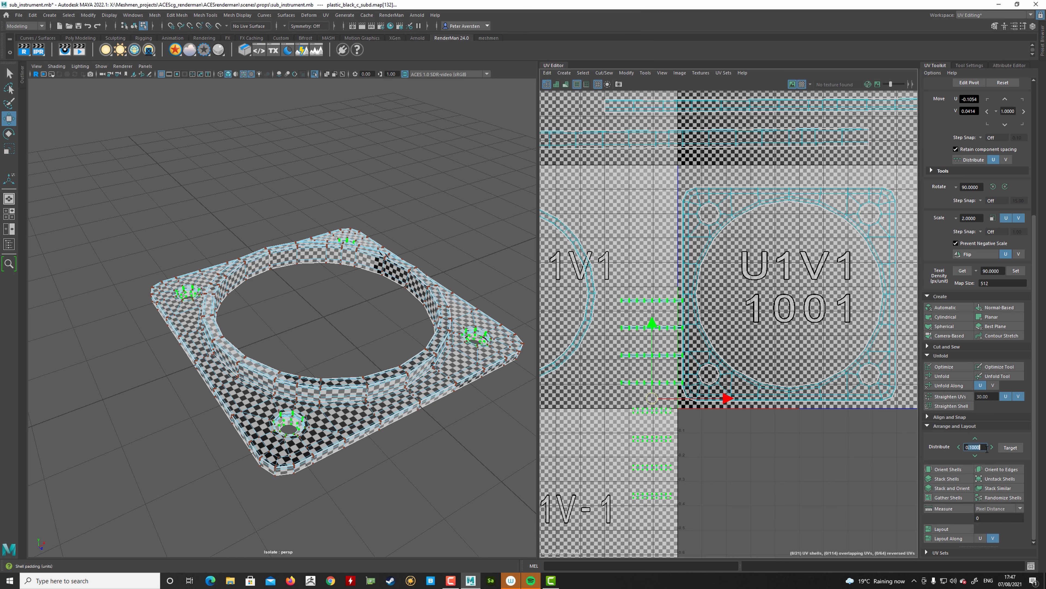
# Tighten the hole-wall strips by distributing them upward along V with 0.001 spacing.
pyautogui.write('0.001')
pyautogui.press('Return')
pyautogui.click(974, 438)
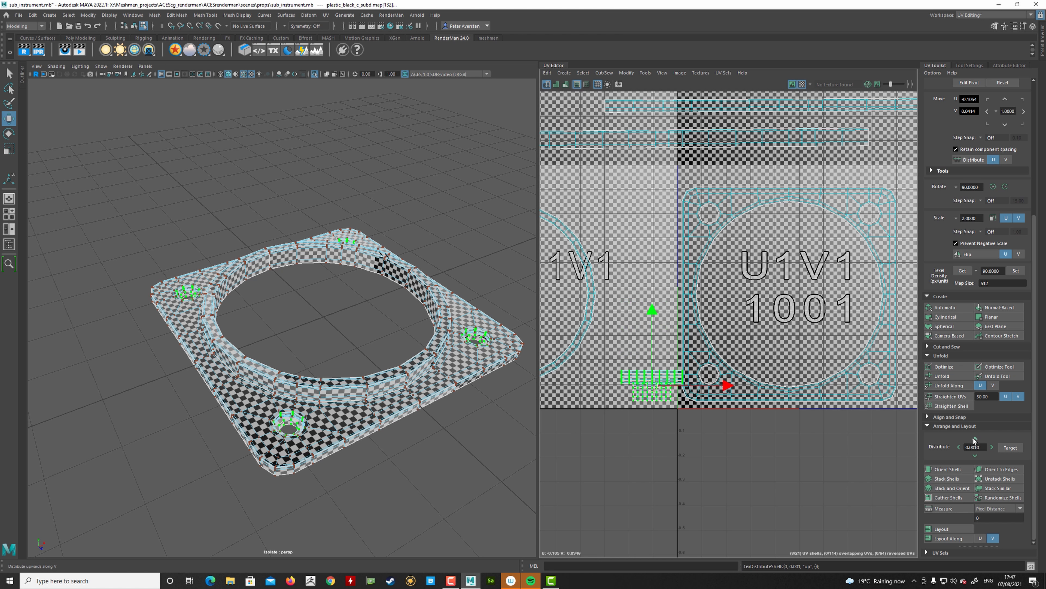
pyautogui.keyDown('alt'); pyautogui.moveTo(629, 353); pyautogui.dragTo(708, 306, button='middle'); pyautogui.keyUp('alt')
pyautogui.keyDown('alt'); pyautogui.moveTo(707, 305); pyautogui.dragTo(792, 383, button='right'); pyautogui.keyUp('alt')
pyautogui.keyDown('alt'); pyautogui.moveTo(792, 383); pyautogui.dragTo(765, 333, button='middle'); pyautogui.keyUp('alt')
pyautogui.keyDown('alt'); pyautogui.moveTo(766, 333); pyautogui.dragTo(851, 410, button='right'); pyautogui.keyUp('alt')
pyautogui.keyDown('alt'); pyautogui.moveTo(782, 399); pyautogui.dragTo(850, 437, button='middle'); pyautogui.keyUp('alt')
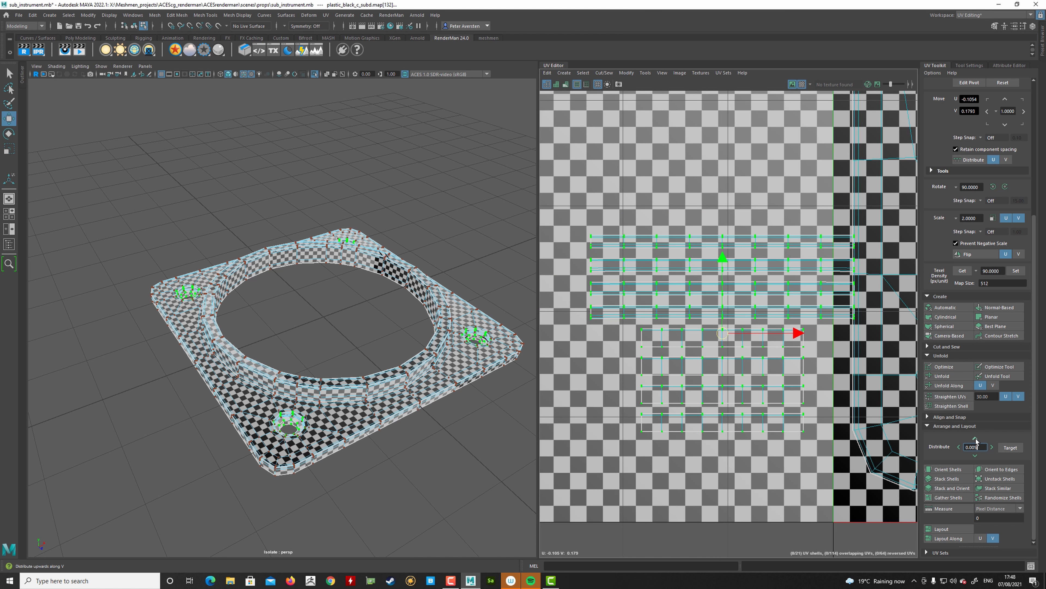
# Distribute the hole-wall strips upward along V with 0.005 spacing and inspect the gaps between them.
pyautogui.click(975, 439)
pyautogui.keyDown('alt'); pyautogui.moveTo(819, 350); pyautogui.dragTo(800, 451, button='middle'); pyautogui.keyUp('alt')
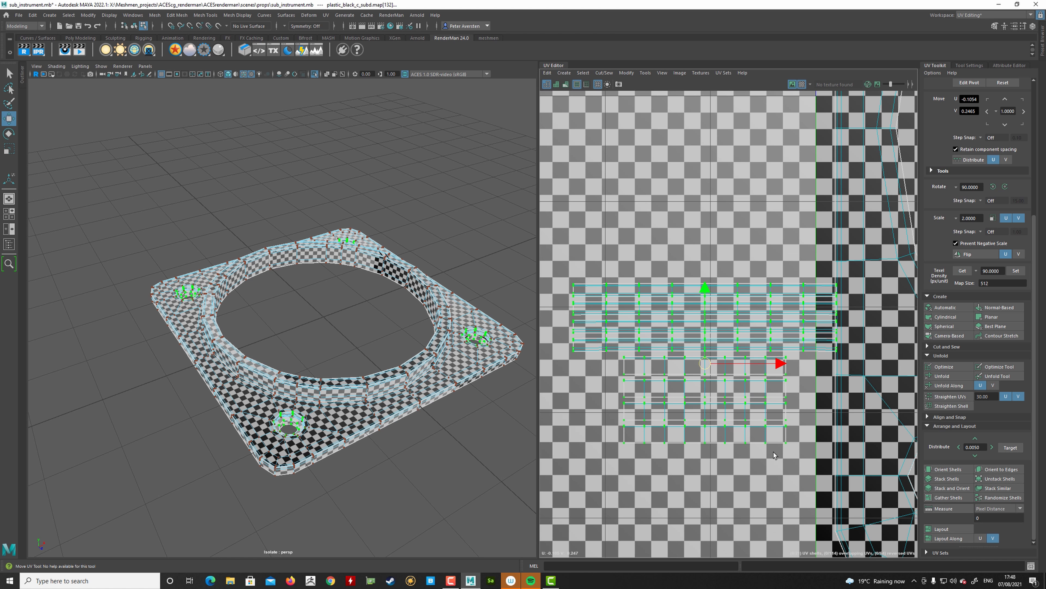
pyautogui.keyDown('alt'); pyautogui.moveTo(617, 312); pyautogui.dragTo(744, 331, button='middle'); pyautogui.keyUp('alt')
pyautogui.keyDown('alt'); pyautogui.moveTo(743, 331); pyautogui.dragTo(826, 331, button='right'); pyautogui.keyUp('alt')
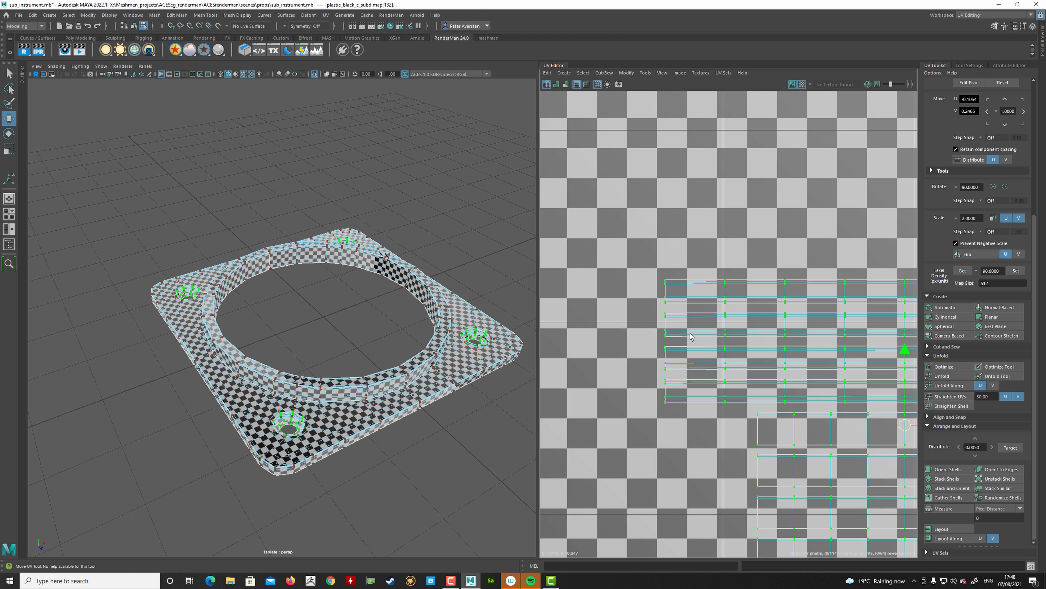
pyautogui.scroll(3, 691, 362)
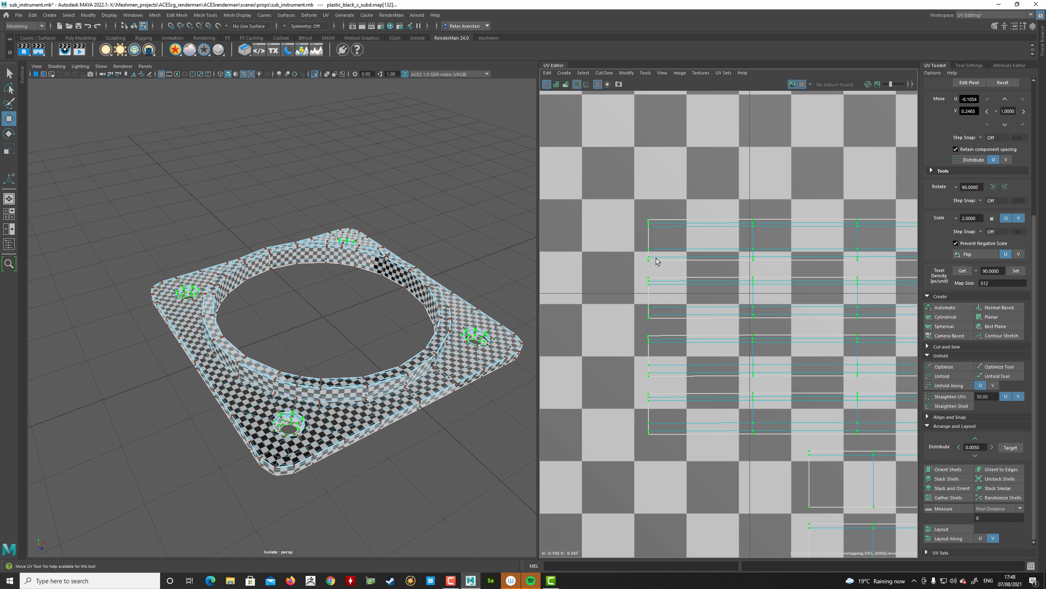
pyautogui.scroll(-4, 717, 288)
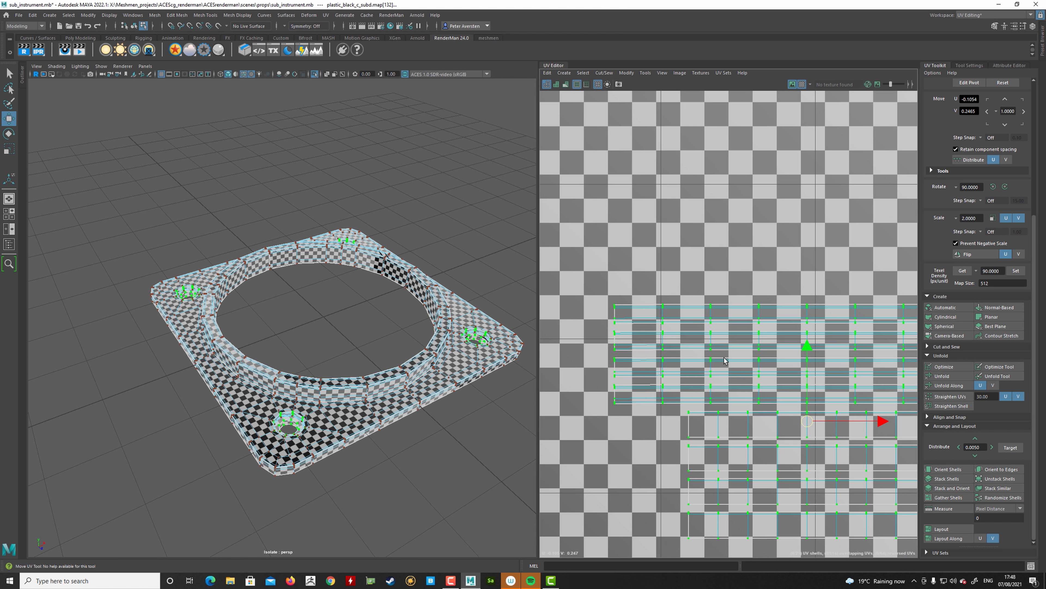
pyautogui.scroll(-3, 612, 359)
# Move the stack of hole-wall strips into the frame shell's circular opening and hide the checker image behind the UVs.
pyautogui.keyDown('alt'); pyautogui.moveTo(840, 416); pyautogui.dragTo(693, 389, button='middle'); pyautogui.keyUp('alt')
pyautogui.keyDown('alt'); pyautogui.moveTo(692, 389); pyautogui.dragTo(432, 340, button='right'); pyautogui.keyUp('alt')
pyautogui.keyDown('alt'); pyautogui.moveTo(684, 406); pyautogui.dragTo(615, 393, button='middle'); pyautogui.keyUp('alt')
pyautogui.scroll(-2, 665, 403)
pyautogui.moveTo(616, 391); pyautogui.dragTo(815, 403)
# Select the eight corner-hole ring shells, distribute them upward along V with 0.005 spacing and move the column onto the frame shell.
pyautogui.keyDown('alt'); pyautogui.moveTo(826, 137); pyautogui.dragTo(802, 221, button='middle'); pyautogui.keyUp('alt')
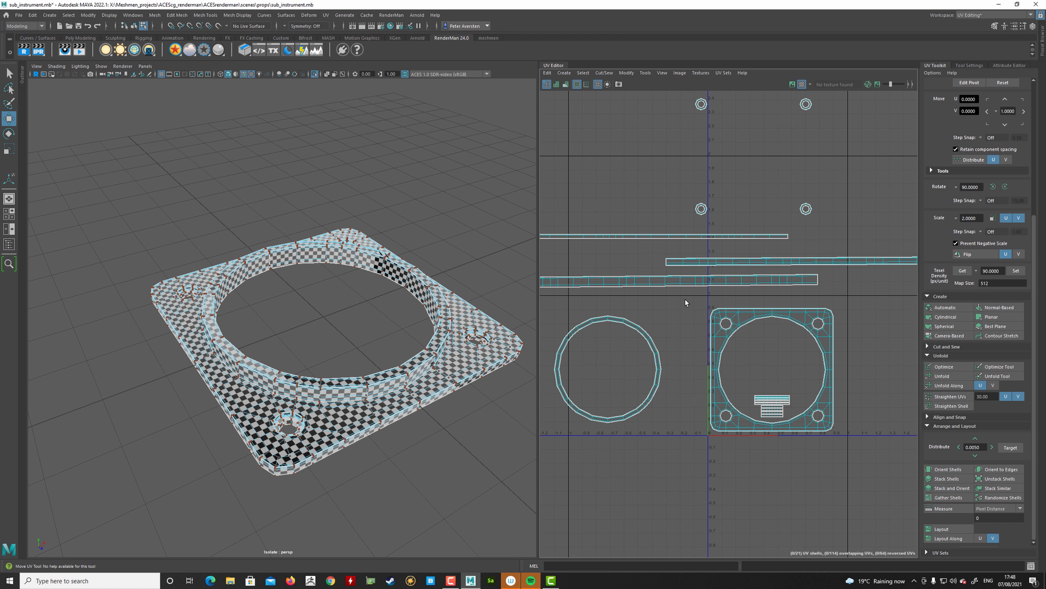
pyautogui.keyDown('alt'); pyautogui.moveTo(685, 299); pyautogui.dragTo(665, 355, button='middle'); pyautogui.keyUp('alt')
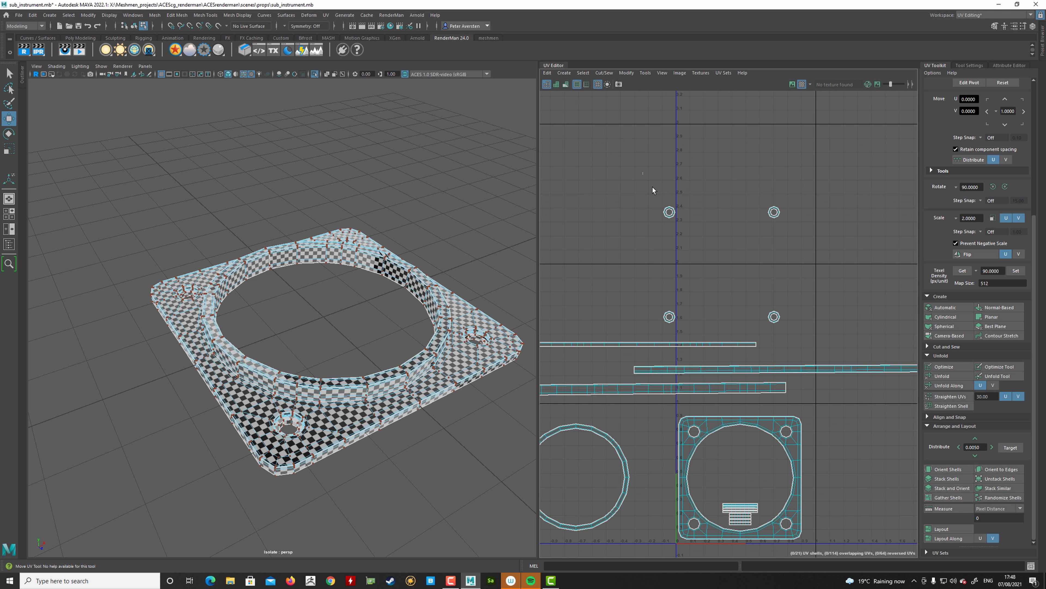
pyautogui.moveTo(653, 186); pyautogui.dragTo(819, 333)
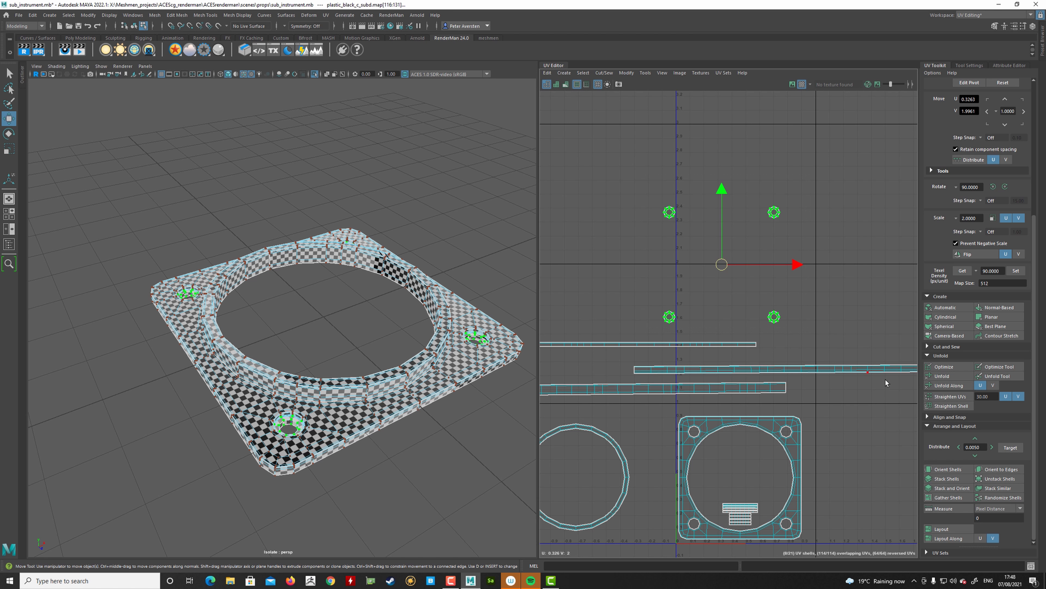
pyautogui.click(976, 438)
pyautogui.moveTo(721, 225); pyautogui.dragTo(725, 474)
pyautogui.scroll(2, 725, 473)
pyautogui.keyDown('alt'); pyautogui.moveTo(761, 481); pyautogui.dragTo(718, 412, button='middle'); pyautogui.keyUp('alt')
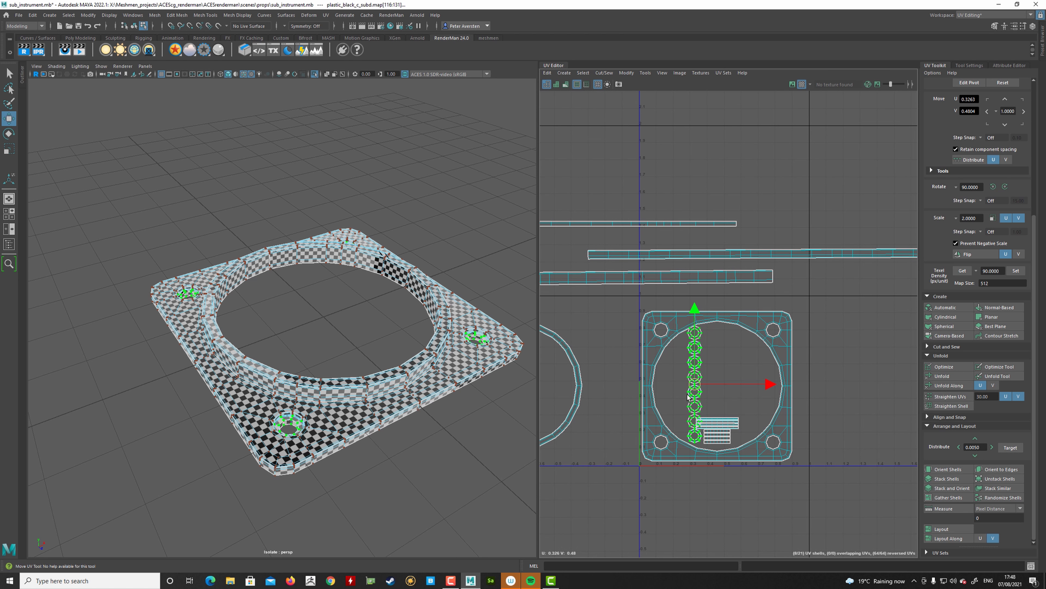
# Move the column of ring shells just outside the frame shell's right edge, inside the 1001 tile.
pyautogui.moveTo(692, 387); pyautogui.dragTo(806, 410)
pyautogui.keyDown('alt'); pyautogui.moveTo(805, 412); pyautogui.dragTo(802, 361, button='middle'); pyautogui.keyUp('alt')
pyautogui.scroll(1, 805, 363)
pyautogui.click(853, 406)
pyautogui.moveTo(852, 407); pyautogui.dragTo(718, 261)
pyautogui.keyDown('alt'); pyautogui.moveTo(718, 264); pyautogui.dragTo(776, 299, button='middle'); pyautogui.keyUp('alt')
pyautogui.scroll(-1, 777, 299)
# Expand the selection to the complete hole-wall strip shells and move them below and left of the 1001 tile.
pyautogui.click(679, 437)
pyautogui.moveTo(746, 381); pyautogui.dragTo(762, 419)
pyautogui.keyDown('ctrl'); pyautogui.rightClick(761, 415); pyautogui.keyUp('ctrl')
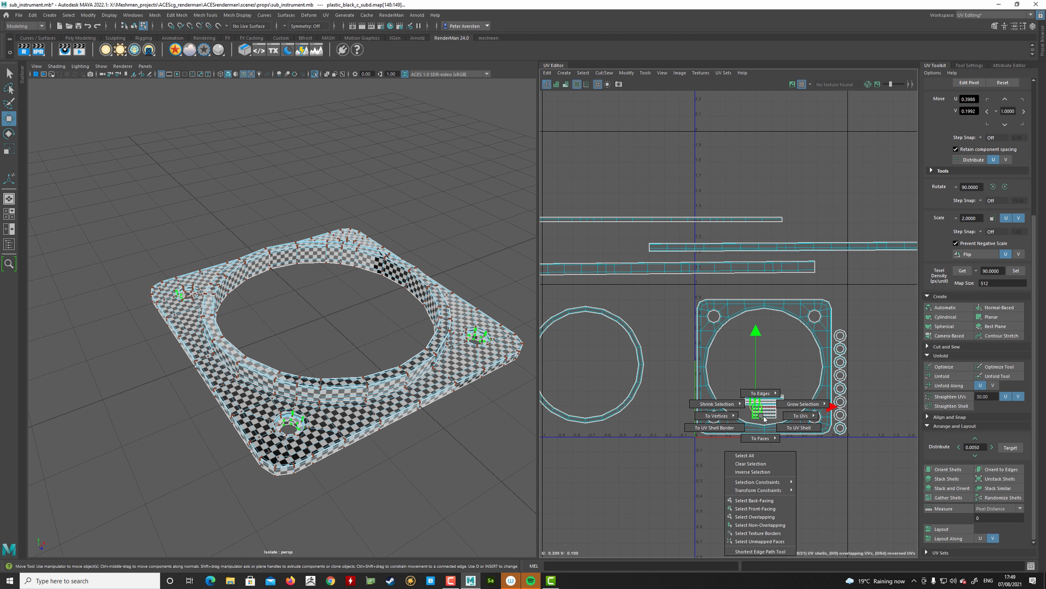
pyautogui.click(783, 427)
pyautogui.moveTo(762, 407); pyautogui.dragTo(670, 490)
# Select the large circular rim shell and move it inside the frame shell's circular opening.
pyautogui.click(671, 394)
pyautogui.keyDown('alt'); pyautogui.moveTo(637, 373); pyautogui.dragTo(688, 371, button='middle'); pyautogui.keyUp('alt')
pyautogui.scroll(1, 688, 371)
pyautogui.doubleClick(660, 304)
pyautogui.moveTo(637, 356); pyautogui.dragTo(829, 361)
pyautogui.scroll(5, 831, 369)
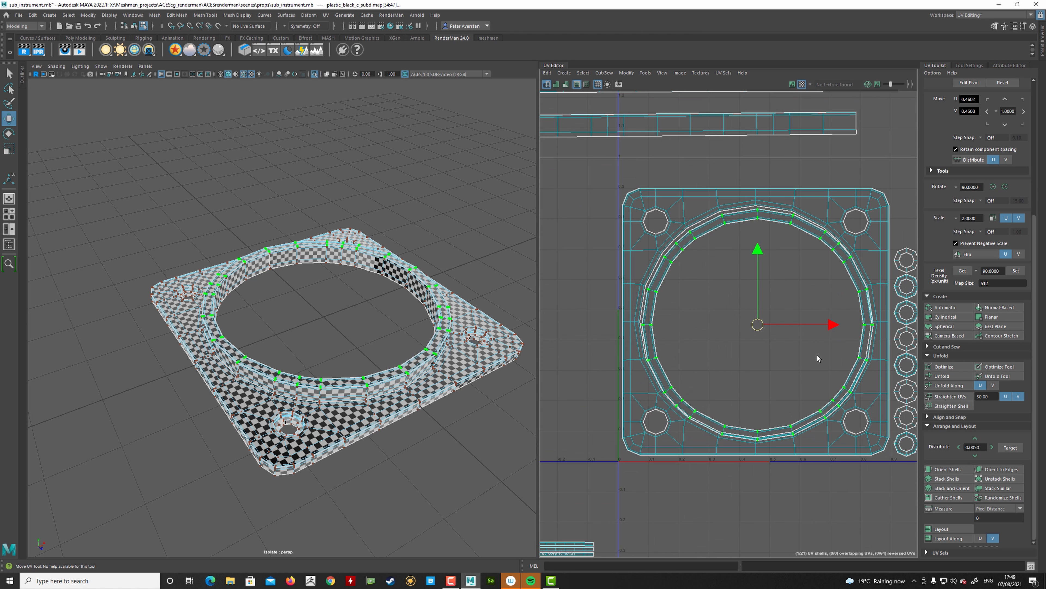
pyautogui.scroll(1, 787, 343)
pyautogui.moveTo(751, 317); pyautogui.dragTo(750, 314)
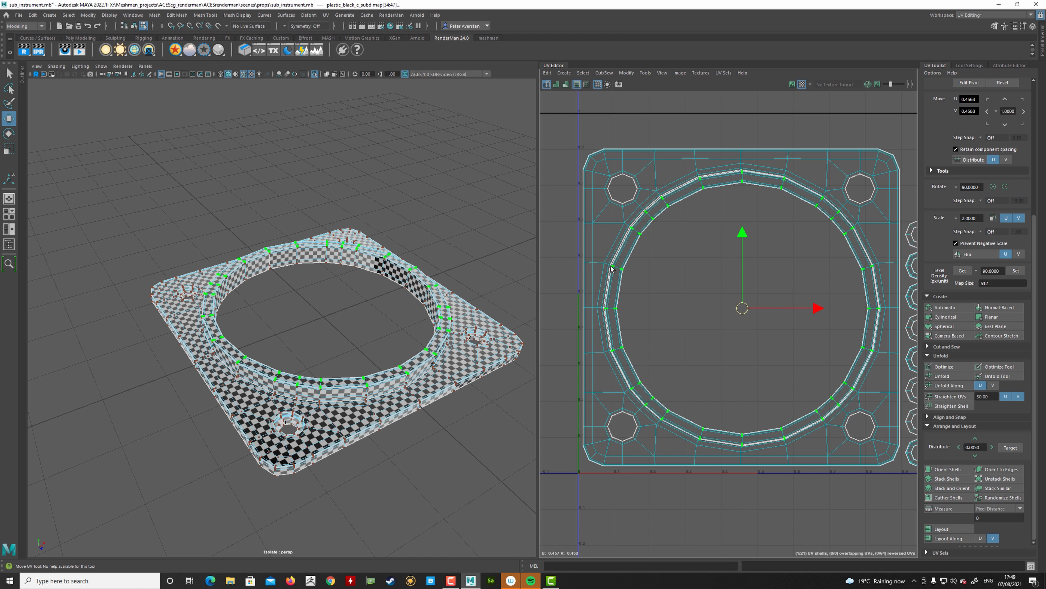
# Scale the circular rim shell down slightly and re-centre it so it fits inside the frame's opening.
pyautogui.keyDown('alt'); pyautogui.moveTo(798, 271); pyautogui.dragTo(813, 297, button='middle'); pyautogui.keyUp('alt')
pyautogui.scroll(1, 762, 351)
pyautogui.press('e')
pyautogui.press('r')
pyautogui.moveTo(762, 350); pyautogui.dragTo(760, 349)
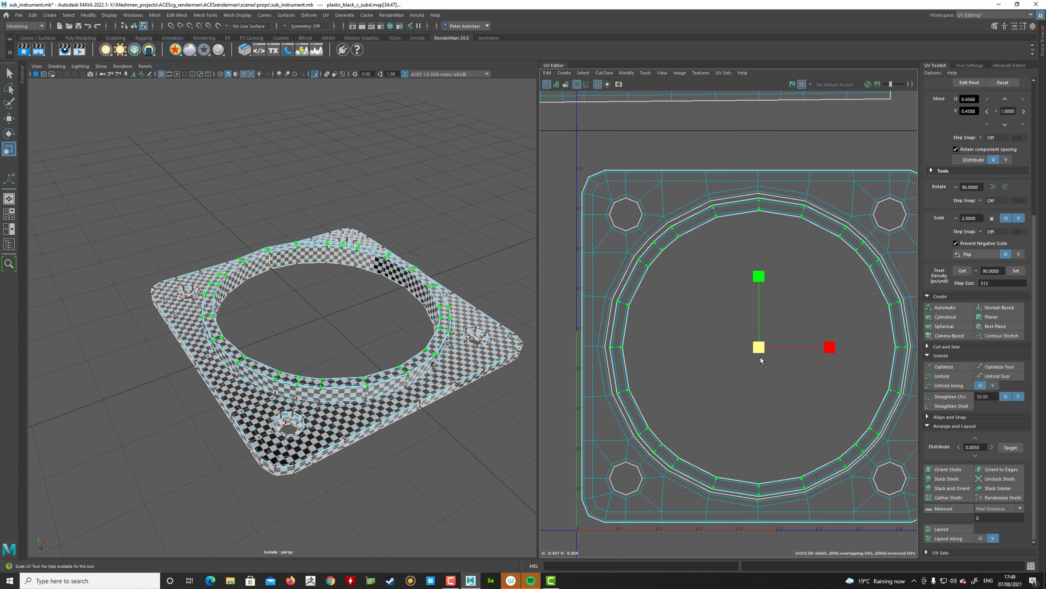
pyautogui.press('w')
pyautogui.moveTo(760, 347); pyautogui.dragTo(759, 348)
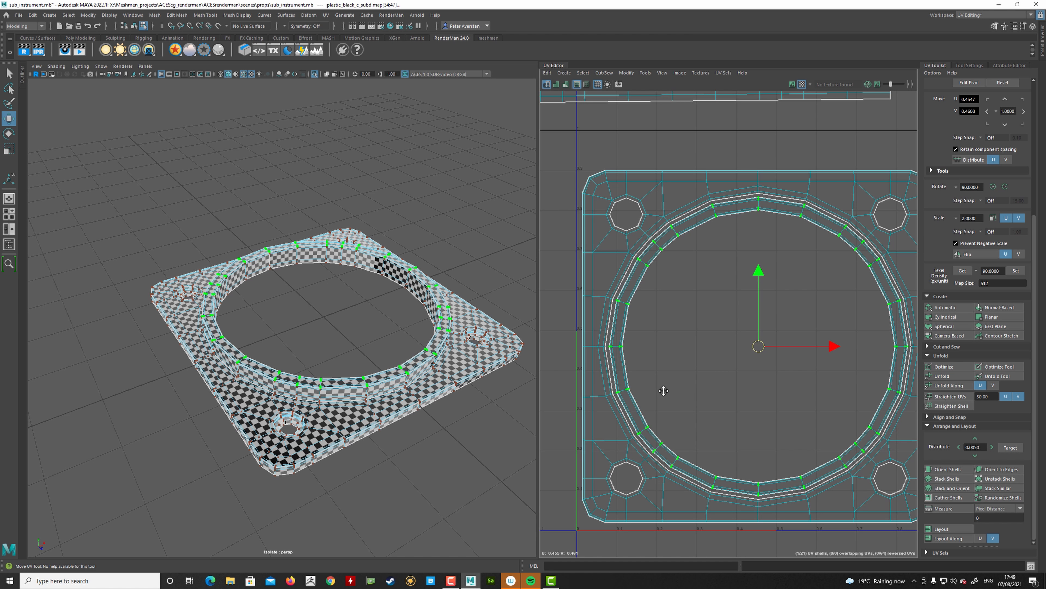
# Move the stack of hole-wall strips into the lower part of the circular rim shell's opening.
pyautogui.scroll(-5, 640, 418)
pyautogui.scroll(-2, 673, 359)
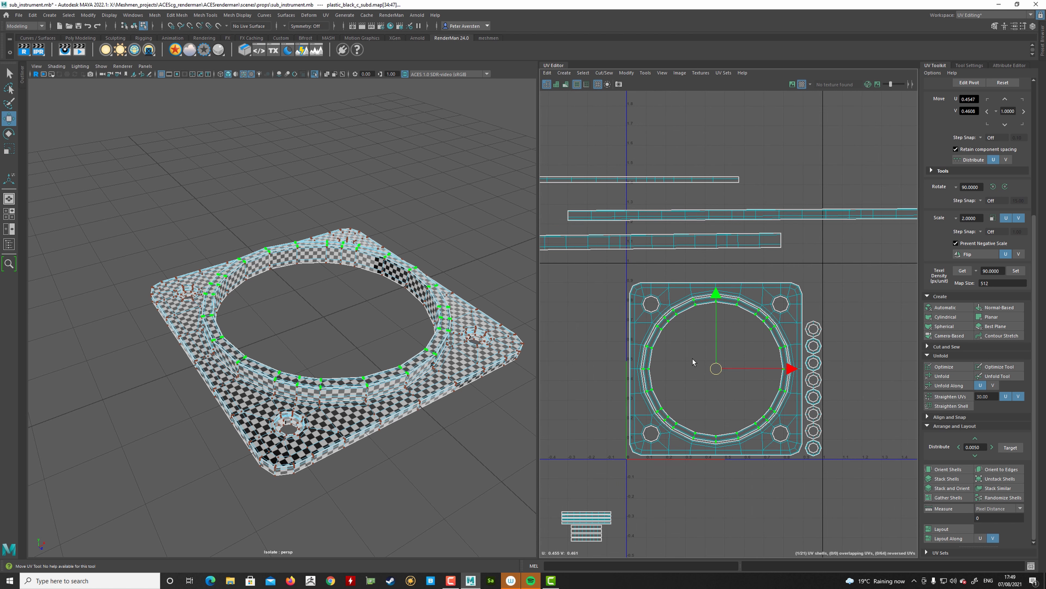
pyautogui.keyDown('alt'); pyautogui.moveTo(717, 293); pyautogui.dragTo(715, 307, button='middle'); pyautogui.keyUp('alt')
pyautogui.scroll(-3, 717, 315)
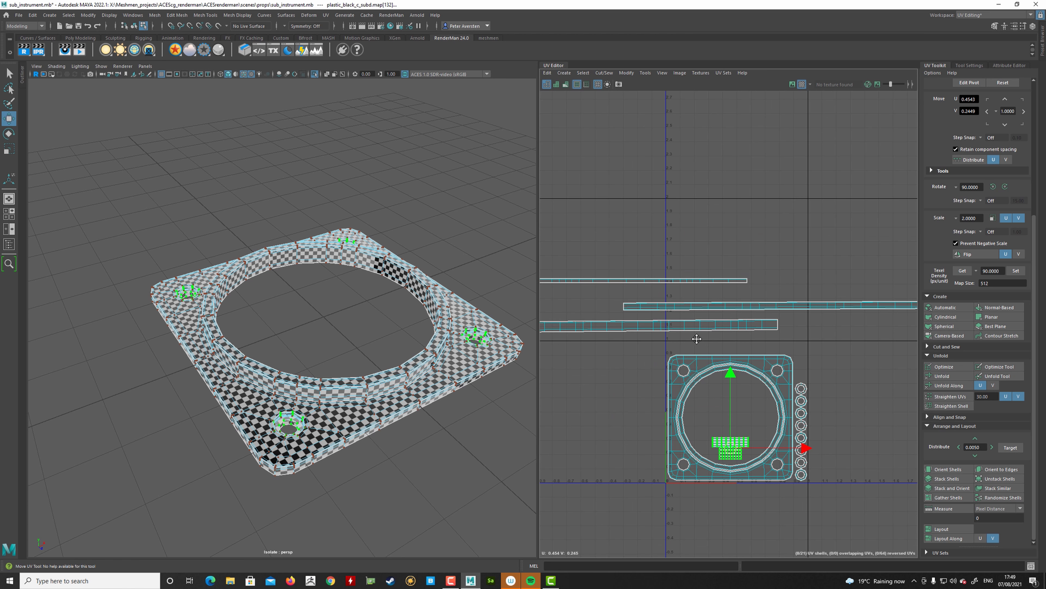
# Select the long strip of the frame's outer edge and move it right, just above the frame shell.
pyautogui.keyDown('alt'); pyautogui.moveTo(697, 338); pyautogui.dragTo(794, 325, button='middle'); pyautogui.keyUp('alt')
pyautogui.scroll(-2, 794, 325)
pyautogui.click(730, 324)
pyautogui.click(661, 280)
pyautogui.scroll(-2, 626, 306)
pyautogui.moveTo(687, 314); pyautogui.dragTo(815, 340)
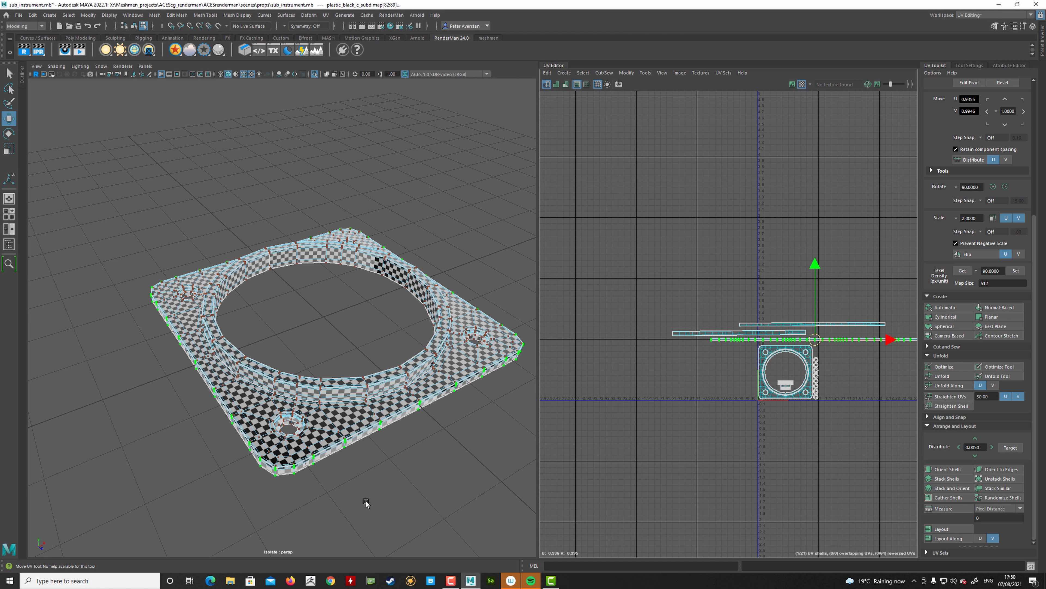
# Cut the frame's outer-edge strip at a corner into two halves and line the halves up one above the other.
pyautogui.keyDown('alt'); pyautogui.moveTo(354, 500); pyautogui.dragTo(126, 390); pyautogui.keyUp('alt')
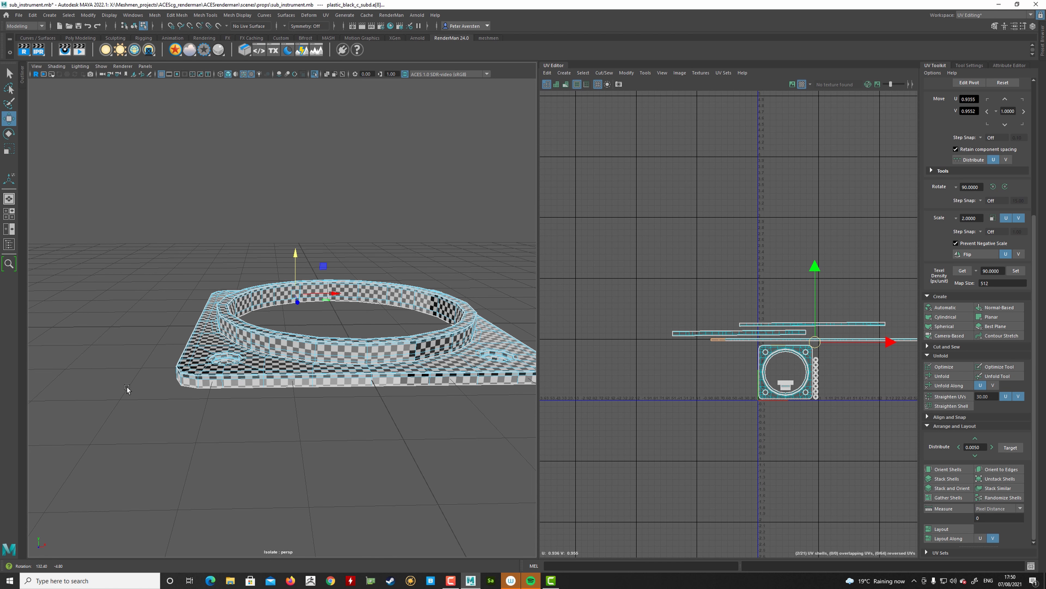
pyautogui.keyDown('alt'); pyautogui.moveTo(337, 386); pyautogui.dragTo(397, 408, button='right'); pyautogui.keyUp('alt')
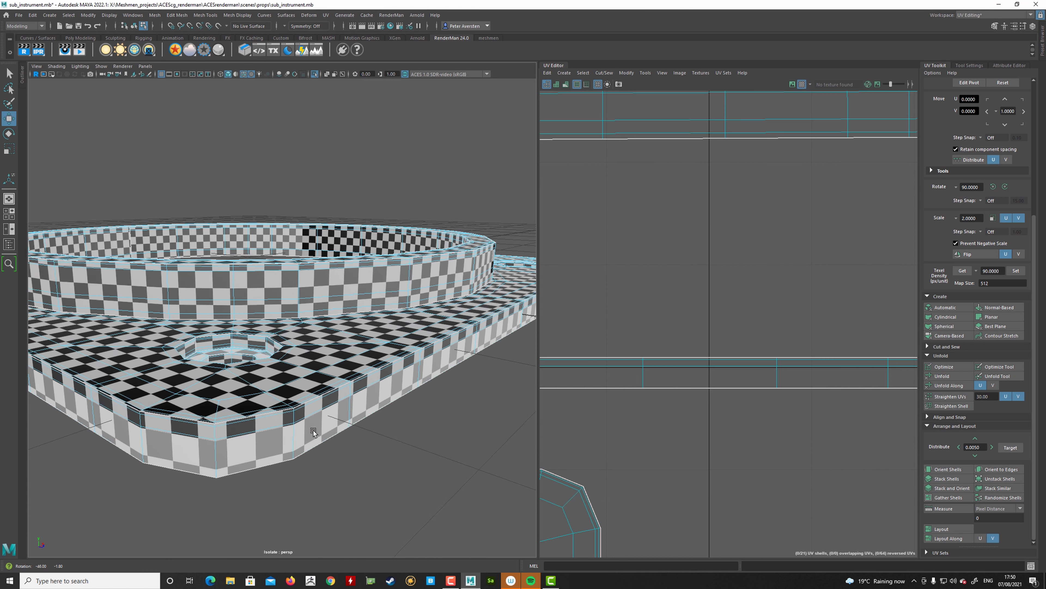
pyautogui.keyDown('alt'); pyautogui.moveTo(313, 430); pyautogui.dragTo(486, 413); pyautogui.keyUp('alt')
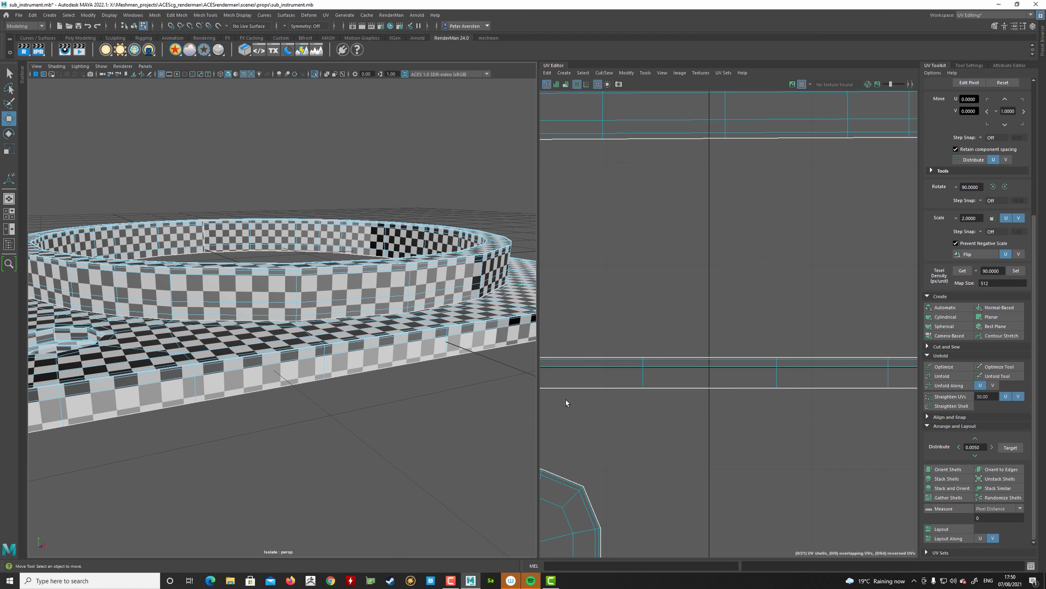
pyautogui.moveTo(719, 348); pyautogui.dragTo(714, 380)
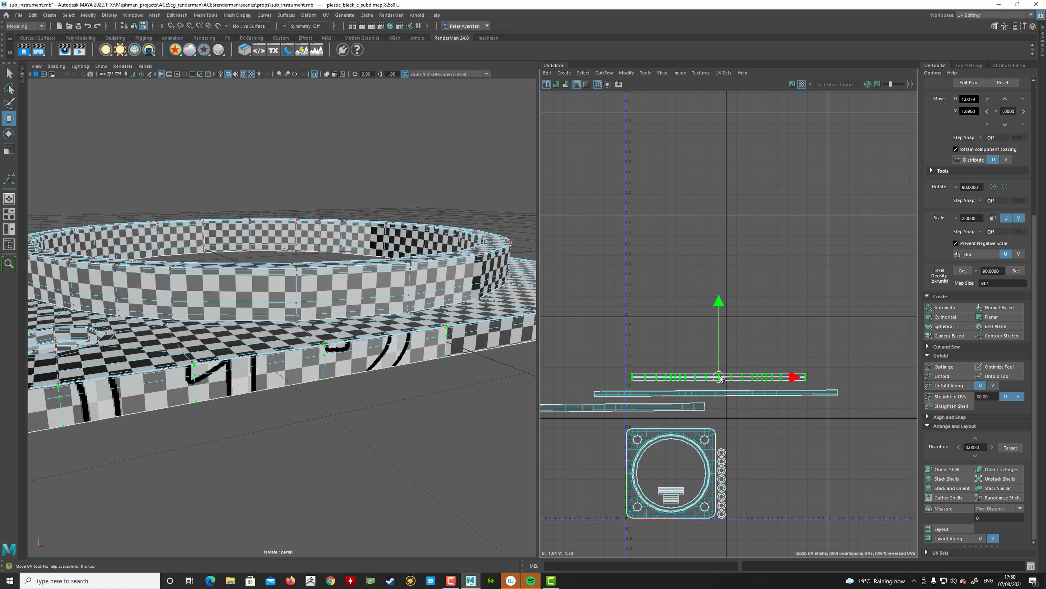
pyautogui.keyDown('alt'); pyautogui.moveTo(715, 377); pyautogui.dragTo(754, 413, button='right'); pyautogui.keyUp('alt')
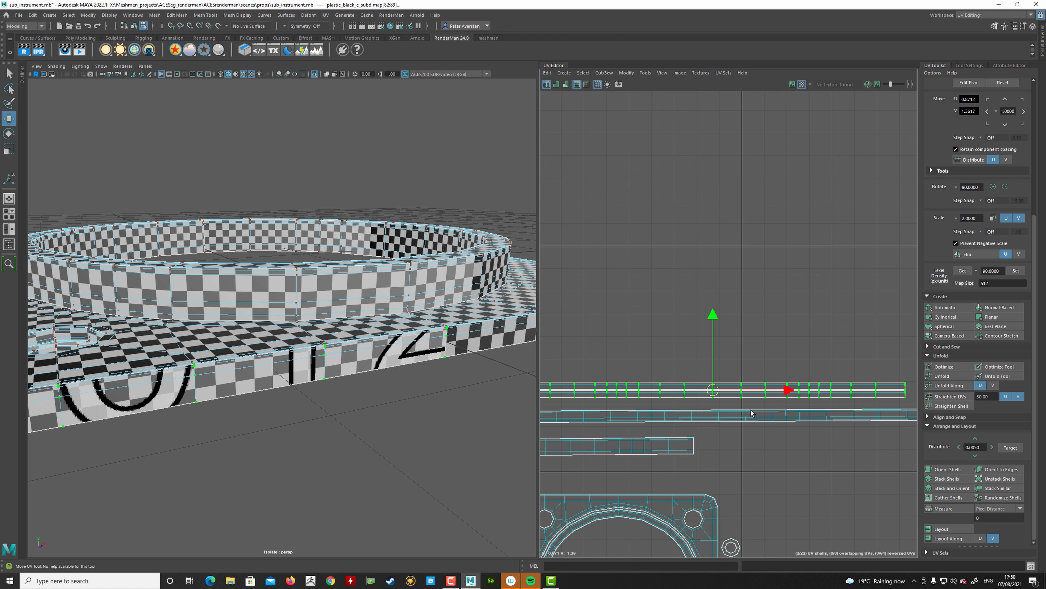
pyautogui.moveTo(711, 395); pyautogui.dragTo(741, 395)
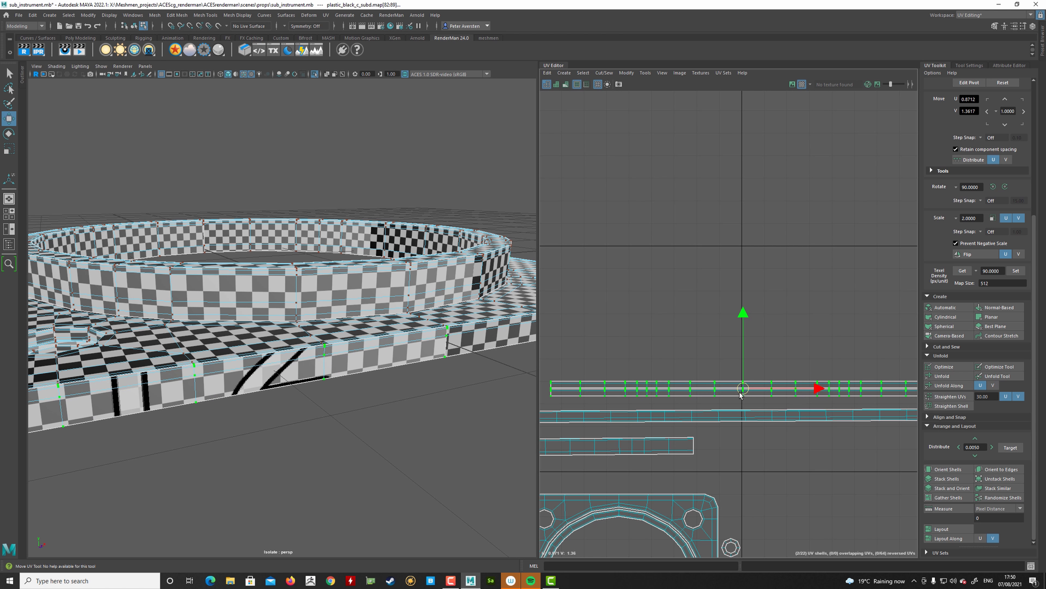
# Split the outer-edge halves into four side strips, stack them and place the stack beside the column of ring shells.
pyautogui.keyDown('alt'); pyautogui.moveTo(741, 395); pyautogui.dragTo(881, 418, button='right'); pyautogui.keyUp('alt')
pyautogui.moveTo(837, 360); pyautogui.dragTo(579, 387)
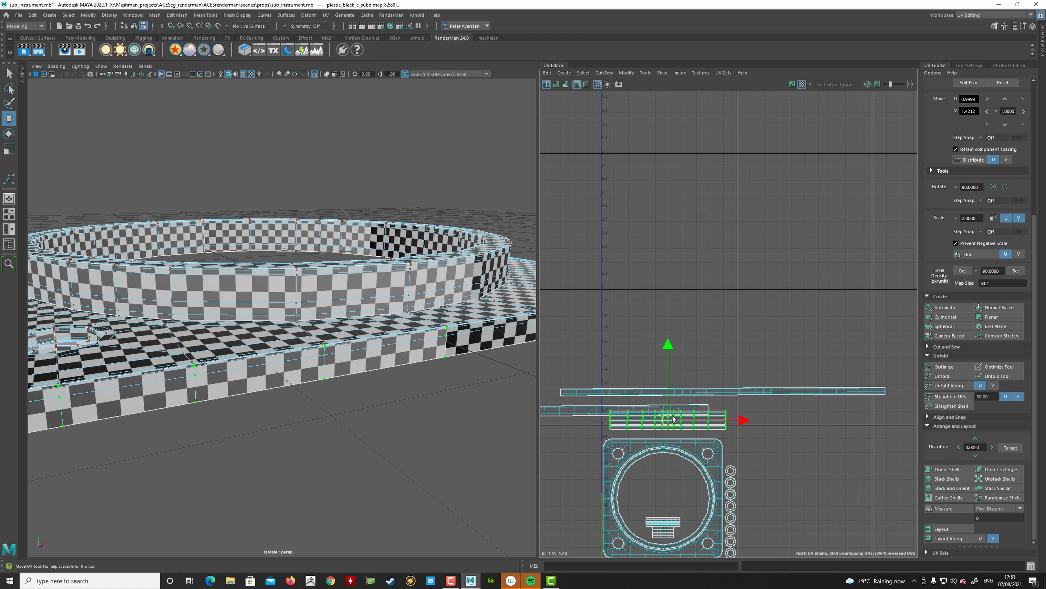
pyautogui.moveTo(673, 419); pyautogui.dragTo(808, 539)
pyautogui.keyDown('alt'); pyautogui.moveTo(808, 539); pyautogui.dragTo(774, 392, button='middle'); pyautogui.keyUp('alt')
pyautogui.moveTo(776, 397); pyautogui.dragTo(775, 406)
# Select one of the remaining long wall strips and move it left along U.
pyautogui.keyDown('alt'); pyautogui.moveTo(774, 406); pyautogui.dragTo(725, 387, button='right'); pyautogui.keyUp('alt')
pyautogui.keyDown('alt'); pyautogui.moveTo(717, 351); pyautogui.dragTo(776, 421, button='middle'); pyautogui.keyUp('alt')
pyautogui.click(758, 339)
pyautogui.moveTo(757, 341); pyautogui.dragTo(668, 336)
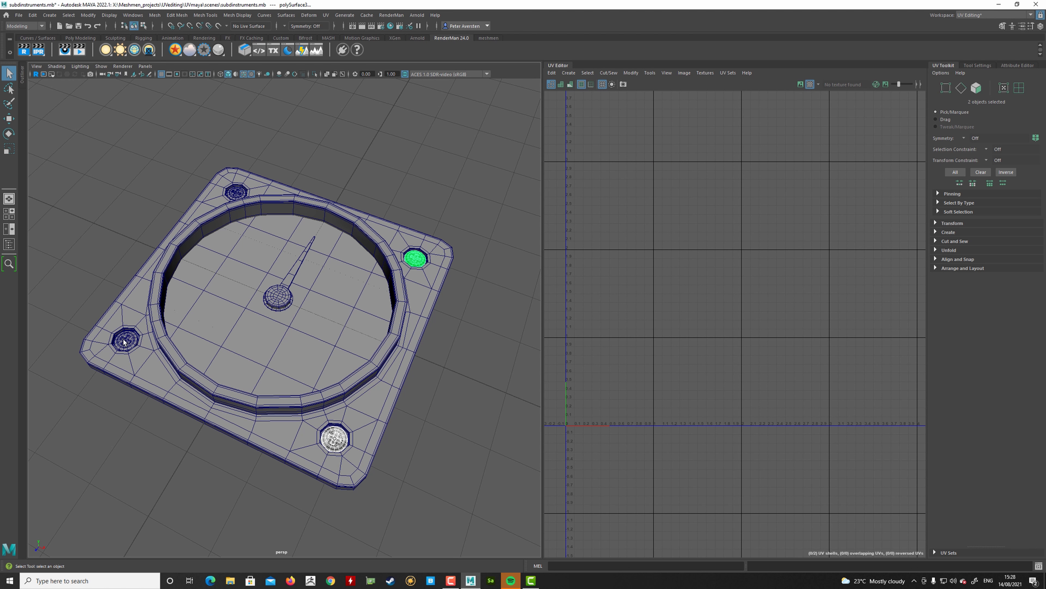
# Select all four corner screws and move their UV shells toward the frame's UV layout.
pyautogui.keyDown('shift'); pyautogui.click(124, 340); pyautogui.keyUp('shift')
pyautogui.keyDown('shift'); pyautogui.click(234, 190); pyautogui.keyUp('shift')
pyautogui.keyDown('alt'); pyautogui.moveTo(669, 285); pyautogui.dragTo(746, 249, button='right'); pyautogui.keyUp('alt')
pyautogui.keyDown('alt'); pyautogui.moveTo(772, 251); pyautogui.dragTo(743, 248, button='middle'); pyautogui.keyUp('alt')
pyautogui.moveTo(783, 253); pyautogui.dragTo(805, 256, button='right')
pyautogui.moveTo(806, 256); pyautogui.dragTo(611, 378)
pyautogui.press('w')
pyautogui.keyDown('alt'); pyautogui.moveTo(610, 378); pyautogui.dragTo(790, 310, button='middle'); pyautogui.keyUp('alt')
pyautogui.keyDown('alt'); pyautogui.moveTo(790, 310); pyautogui.dragTo(896, 216, button='right'); pyautogui.keyUp('alt')
pyautogui.keyDown('alt'); pyautogui.moveTo(896, 217); pyautogui.dragTo(844, 242, button='middle'); pyautogui.keyUp('alt')
# Set the texel density of the four corner screws' UV shells to 90.
pyautogui.click(362, 408)
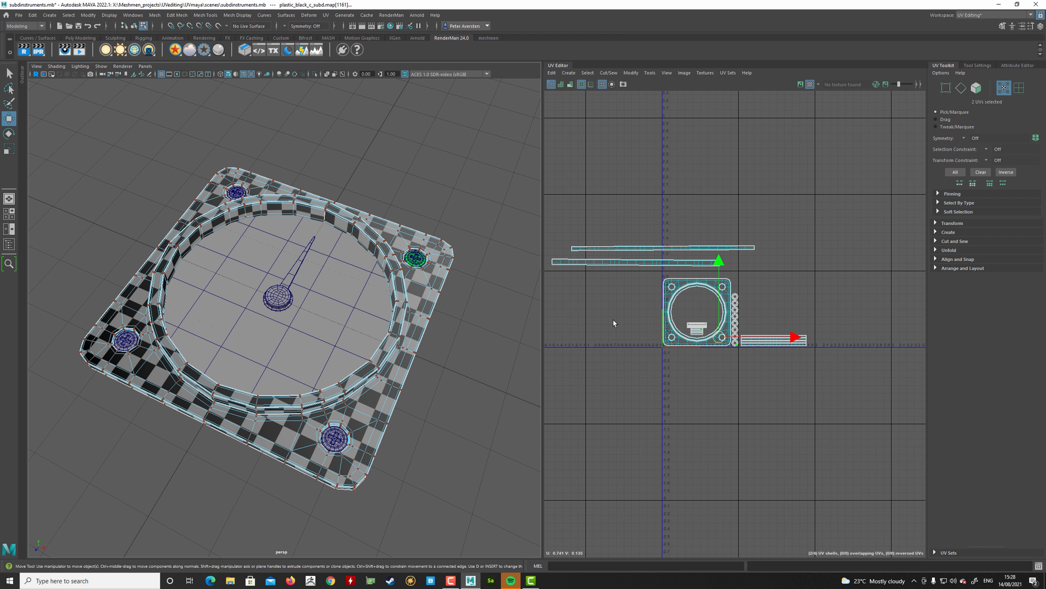
pyautogui.click(948, 223)
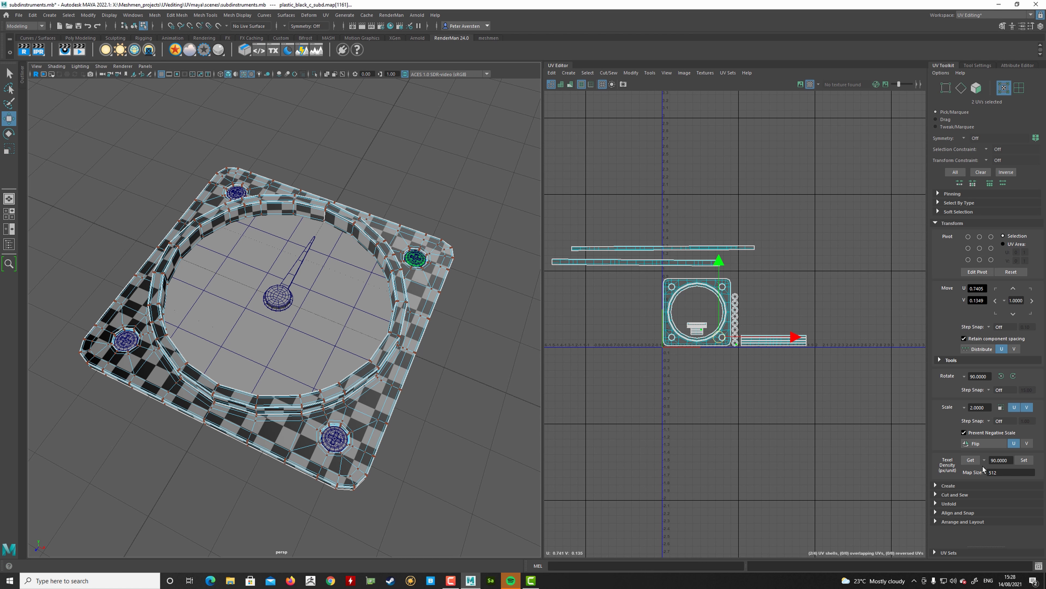
pyautogui.click(330, 440)
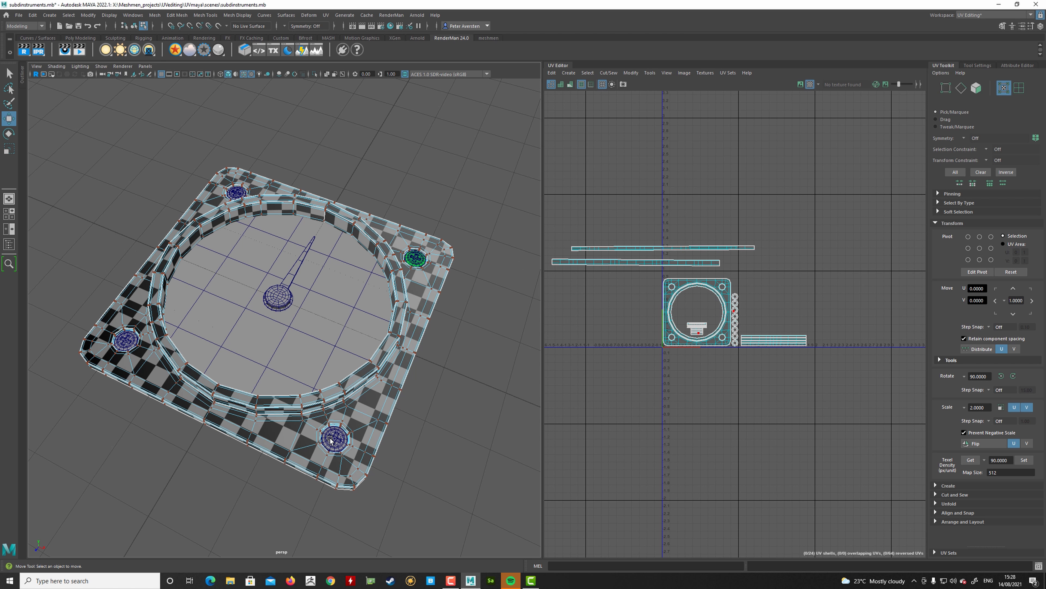
pyautogui.click(343, 435)
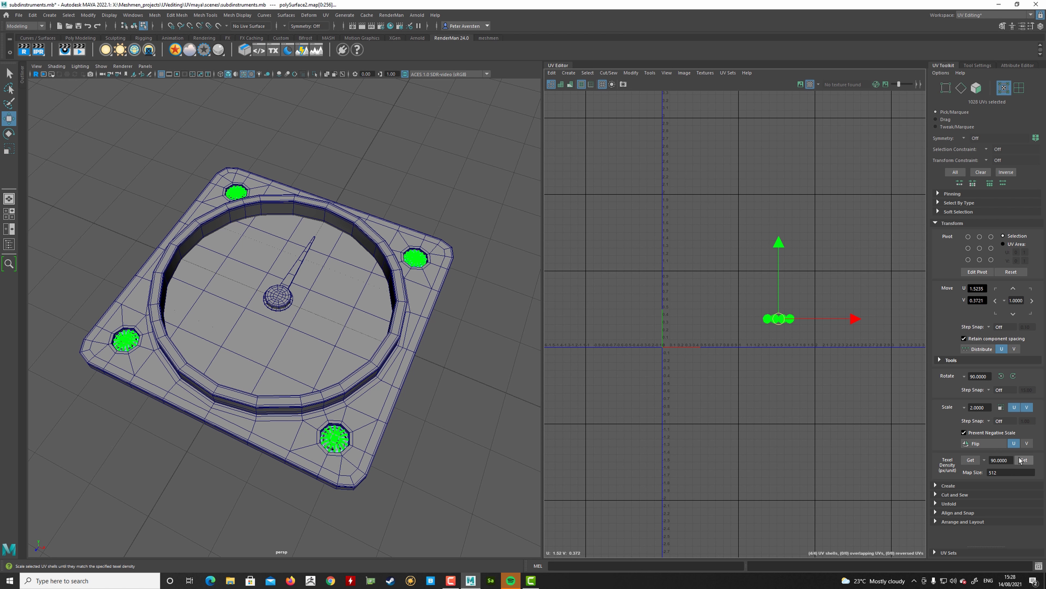
pyautogui.click(1022, 461)
# Distribute the screw shells upward in a column with 0.0050 spacing and move the column beside the frame shell.
pyautogui.keyDown('alt'); pyautogui.moveTo(826, 348); pyautogui.dragTo(793, 360, button='middle'); pyautogui.keyUp('alt')
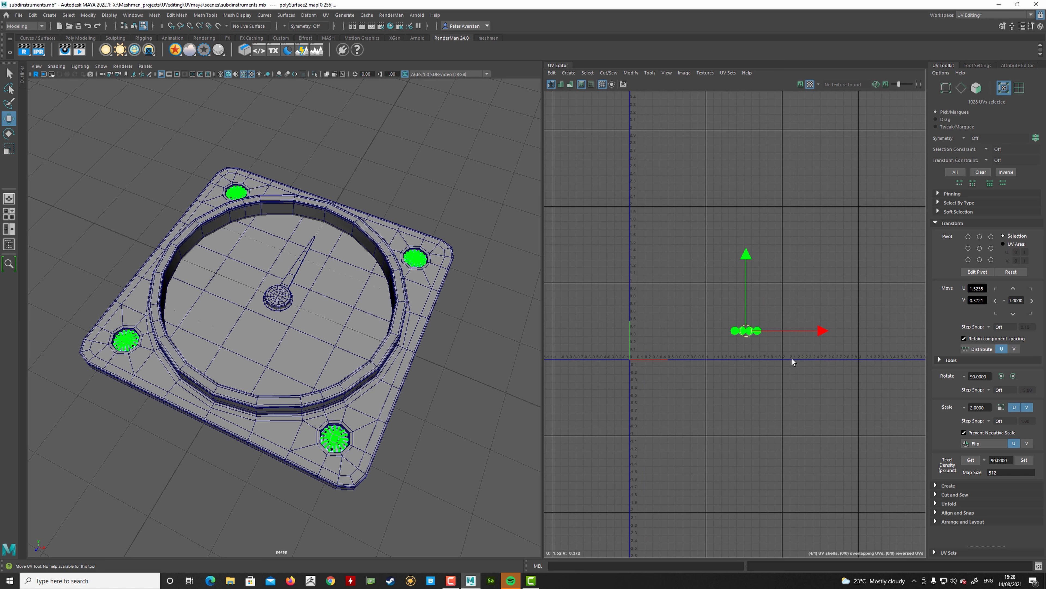
pyautogui.scroll(2, 793, 361)
pyautogui.scroll(2, 778, 356)
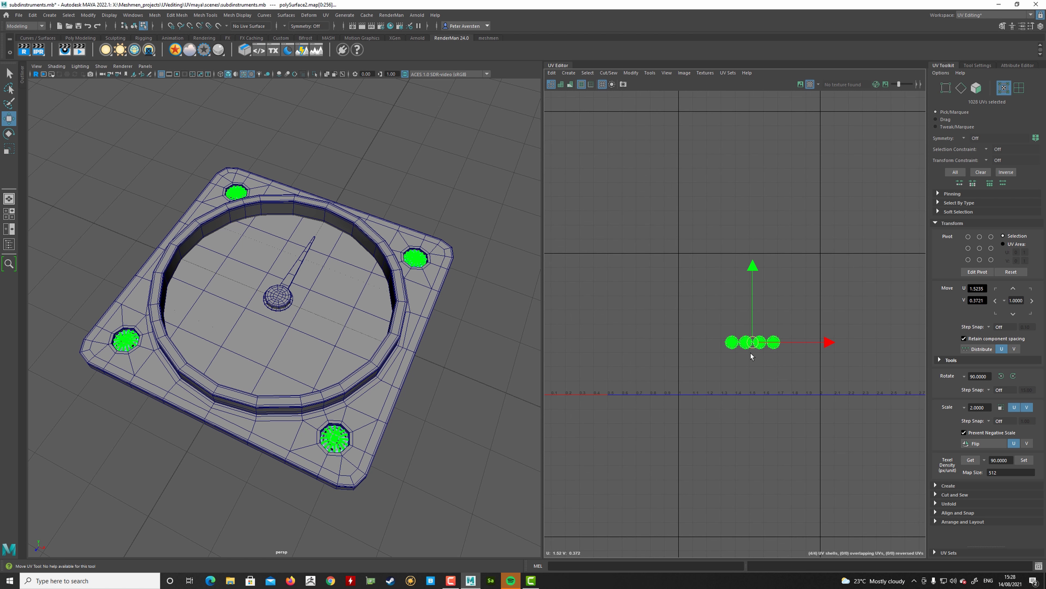
pyautogui.moveTo(760, 357); pyautogui.dragTo(729, 367)
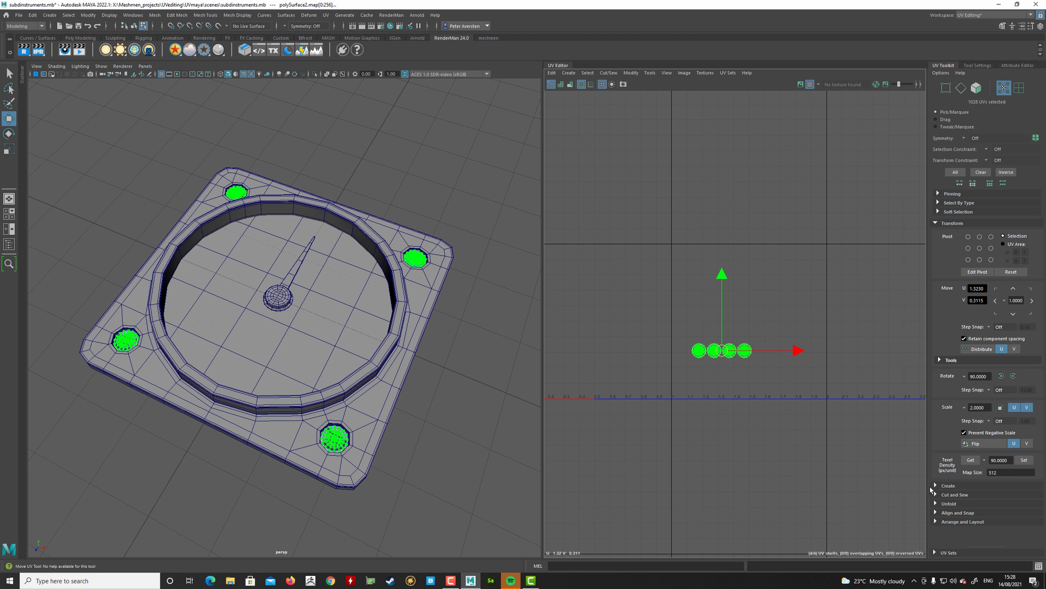
pyautogui.click(936, 521)
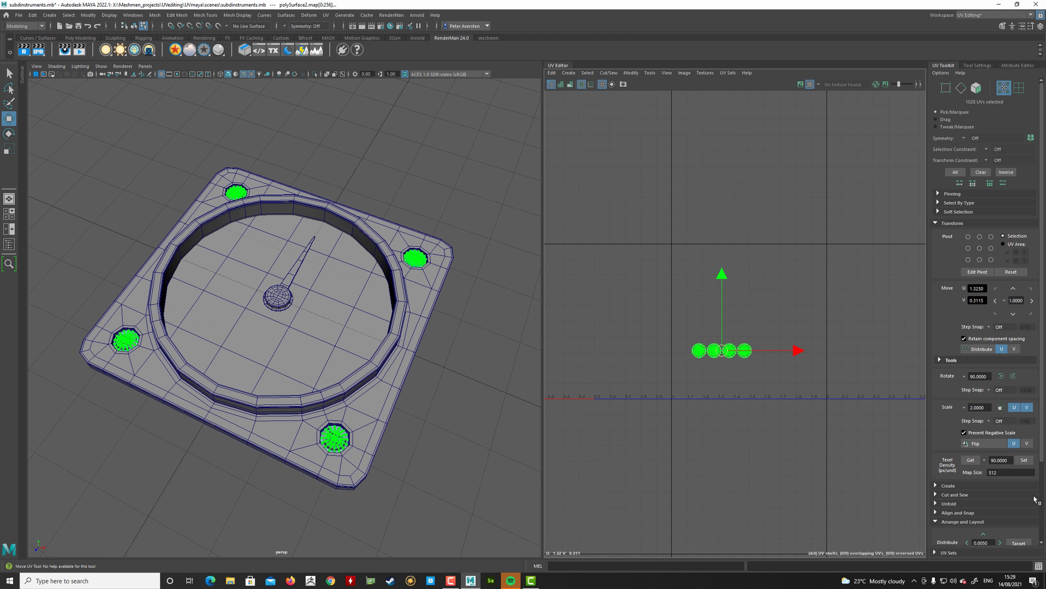
pyautogui.scroll(-3, 1043, 454)
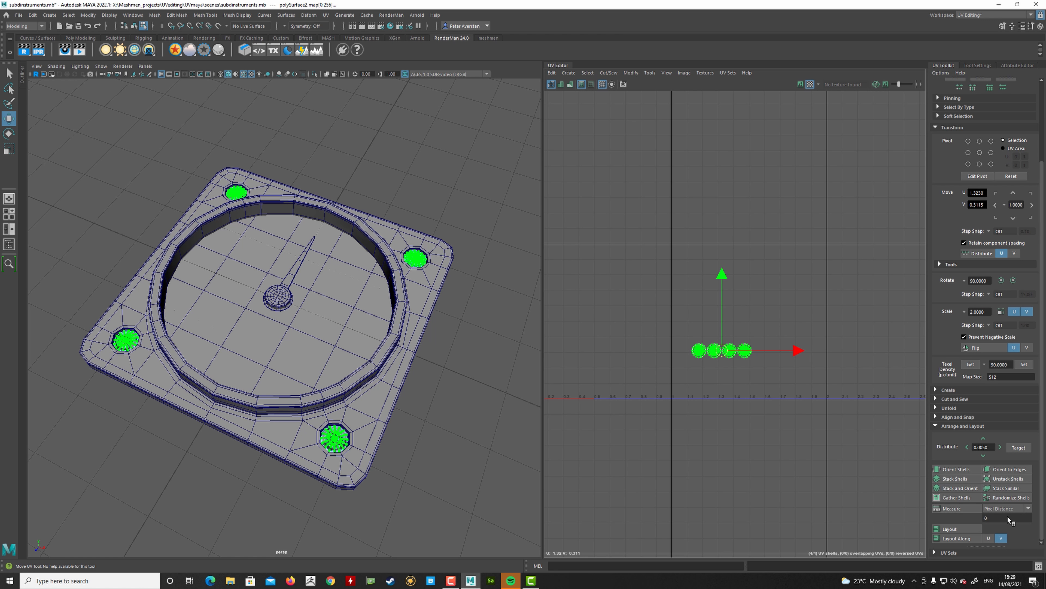
pyautogui.click(983, 438)
pyautogui.moveTo(677, 334); pyautogui.dragTo(622, 303, button='middle')
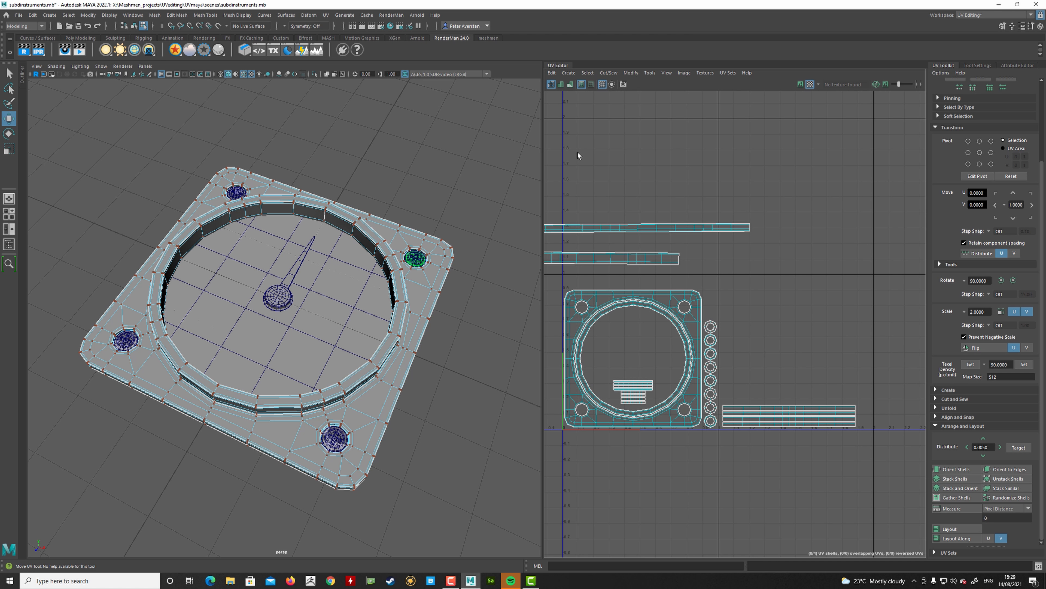
# Select the flat octagonal face rings under all four screw holes on the frame's underside and delete them.
pyautogui.scroll(3, 686, 362)
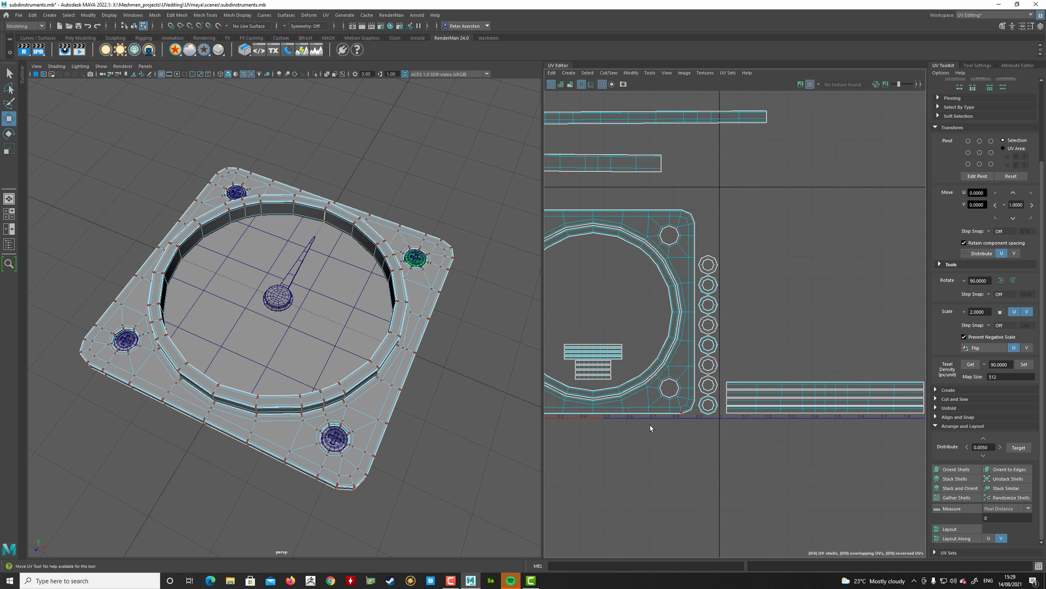
pyautogui.keyDown('alt'); pyautogui.moveTo(435, 421); pyautogui.dragTo(385, 351); pyautogui.keyUp('alt')
pyautogui.scroll(3, 385, 351)
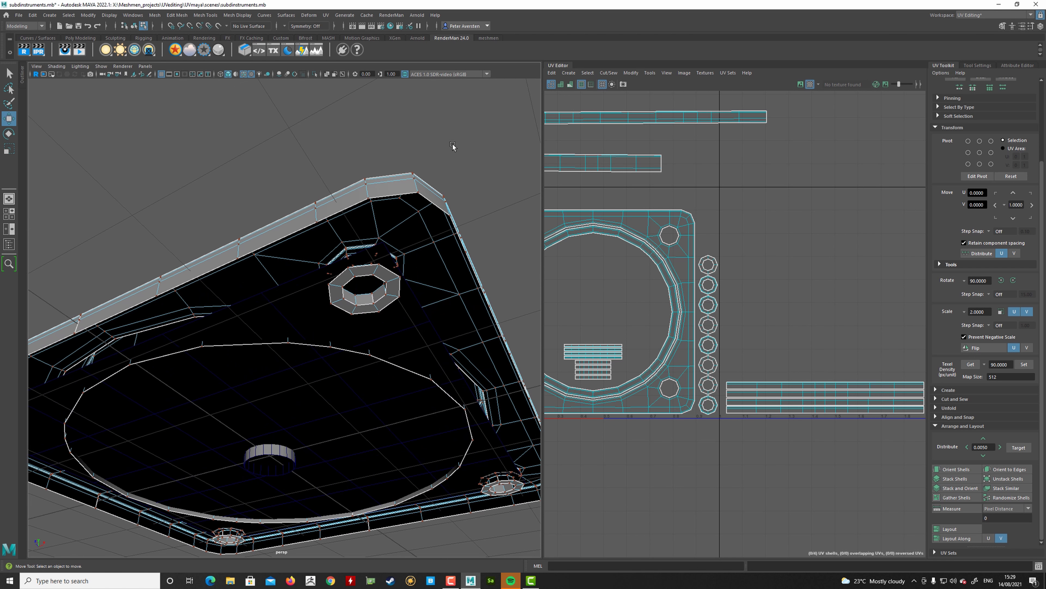
pyautogui.moveTo(378, 258); pyautogui.dragTo(365, 282, button='right')
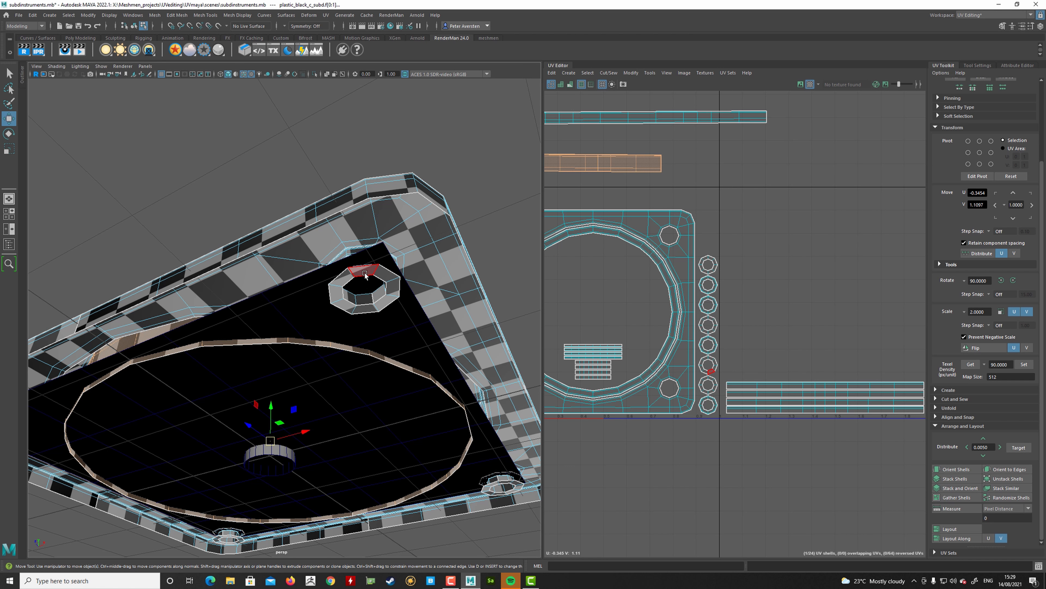
pyautogui.click(365, 275)
pyautogui.press('q')
pyautogui.keyDown('alt'); pyautogui.moveTo(444, 436); pyautogui.dragTo(315, 248, button='middle'); pyautogui.keyUp('alt')
pyautogui.keyDown('alt'); pyautogui.moveTo(315, 248); pyautogui.dragTo(529, 298, button='right'); pyautogui.keyUp('alt')
pyautogui.keyDown('shift'); pyautogui.click(454, 332); pyautogui.keyUp('shift')
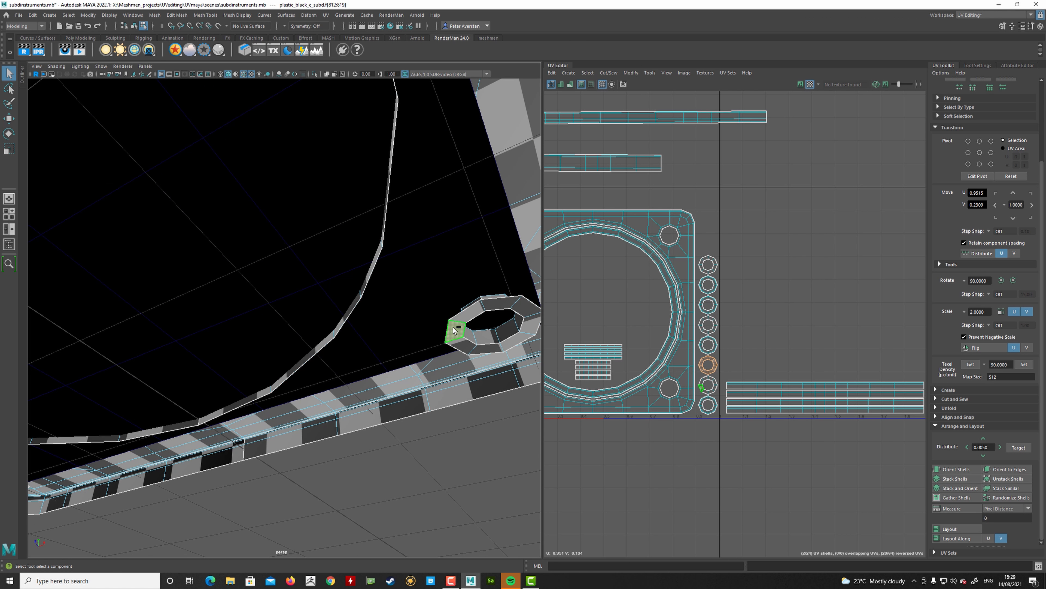
pyautogui.keyDown('shift'); pyautogui.doubleClick(468, 314); pyautogui.keyUp('shift')
pyautogui.keyDown('alt'); pyautogui.moveTo(335, 384); pyautogui.dragTo(442, 297, button='middle'); pyautogui.keyUp('alt')
pyautogui.keyDown('alt'); pyautogui.moveTo(442, 297); pyautogui.dragTo(367, 289, button='right'); pyautogui.keyUp('alt')
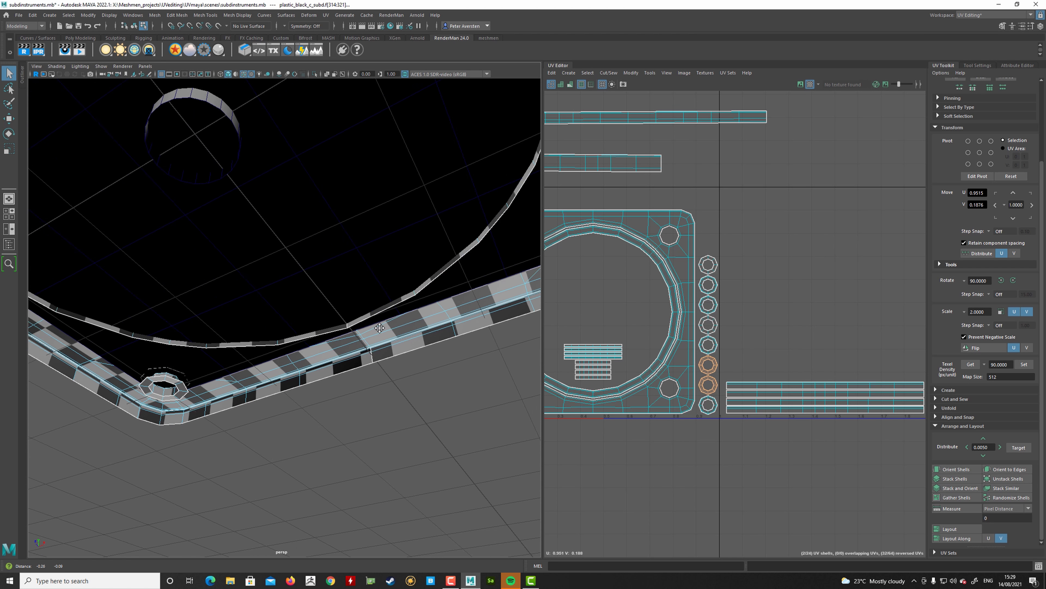
pyautogui.keyDown('alt'); pyautogui.moveTo(367, 289); pyautogui.dragTo(488, 243, button='middle'); pyautogui.keyUp('alt')
pyautogui.keyDown('alt'); pyautogui.moveTo(488, 242); pyautogui.dragTo(379, 252); pyautogui.keyUp('alt')
pyautogui.keyDown('shift'); pyautogui.doubleClick(176, 294); pyautogui.keyUp('shift')
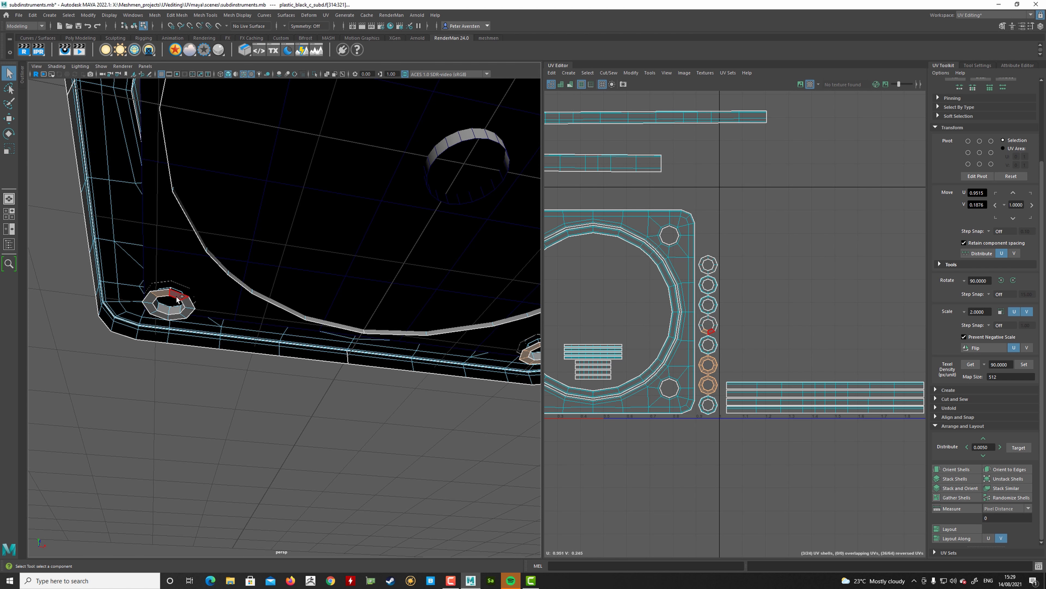
pyautogui.keyDown('alt'); pyautogui.moveTo(195, 275); pyautogui.dragTo(275, 200); pyautogui.keyUp('alt')
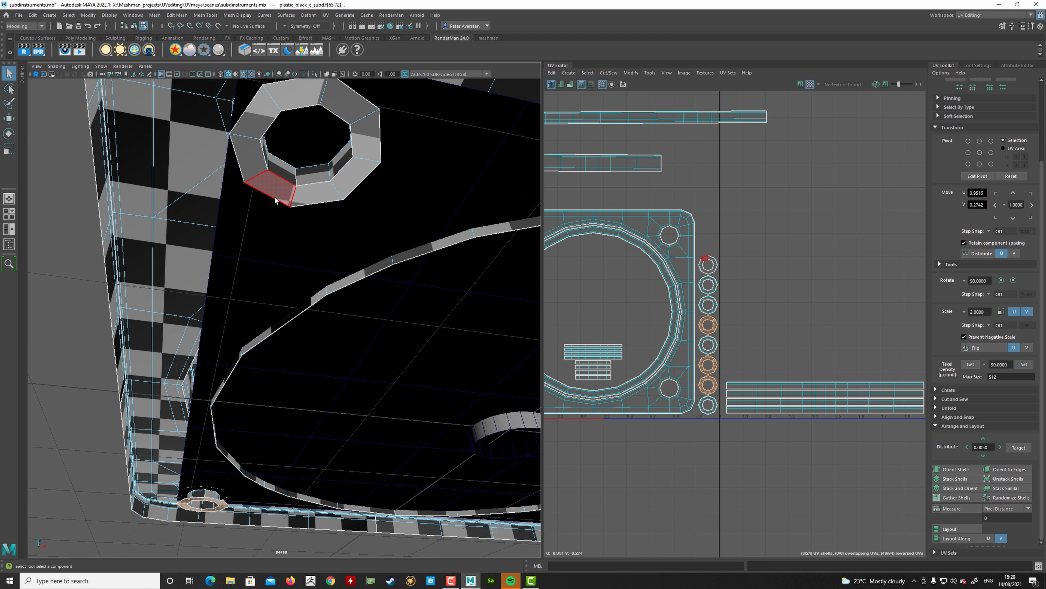
pyautogui.keyDown('shift'); pyautogui.doubleClick(289, 195); pyautogui.keyUp('shift')
pyautogui.press('Delete')
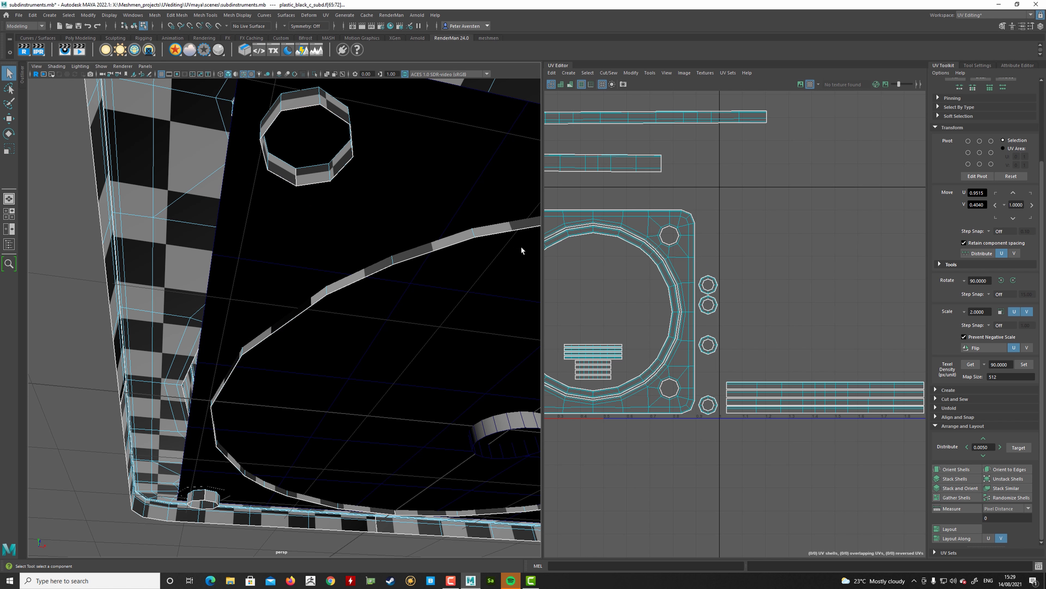
# Select the four remaining ring shells and distribute them upward with 0.0050 spacing.
pyautogui.press('F12')
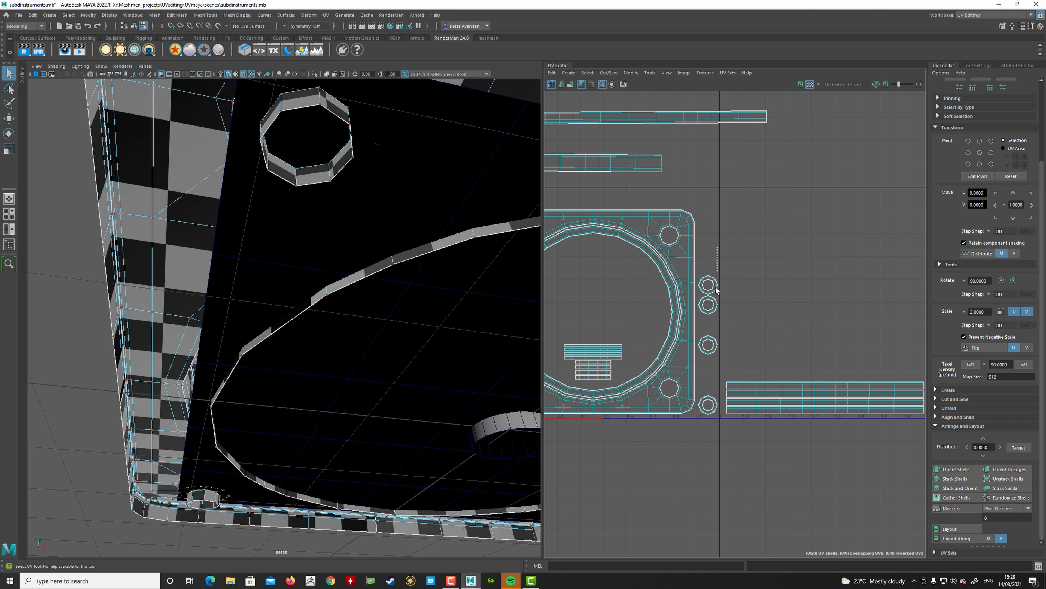
pyautogui.moveTo(709, 415); pyautogui.dragTo(710, 417)
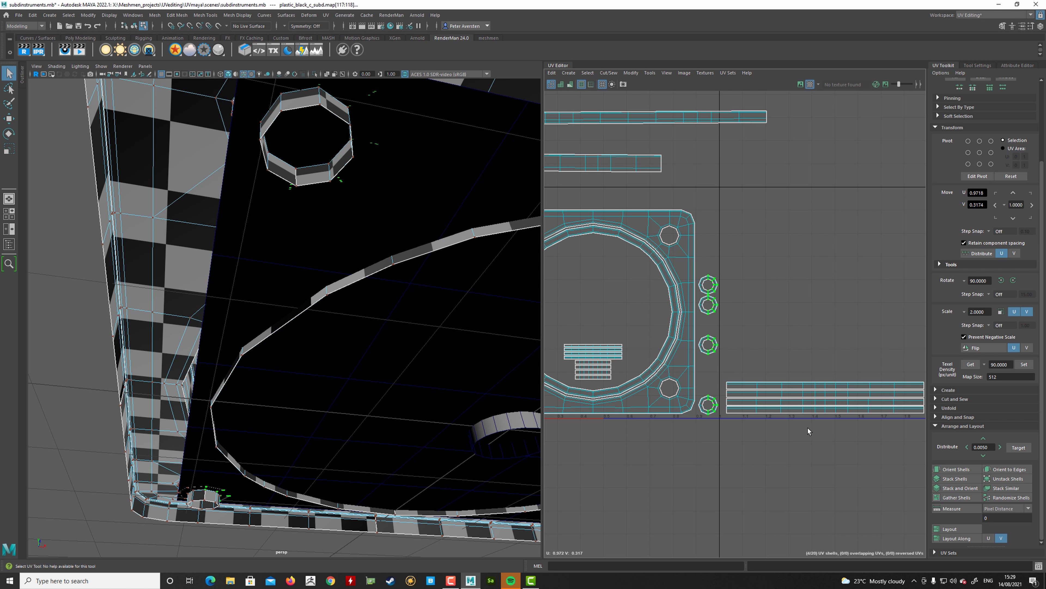
pyautogui.hotkey('ctrl', 'z')
pyautogui.keyDown('ctrl'); pyautogui.rightClick(712, 353); pyautogui.keyUp('ctrl')
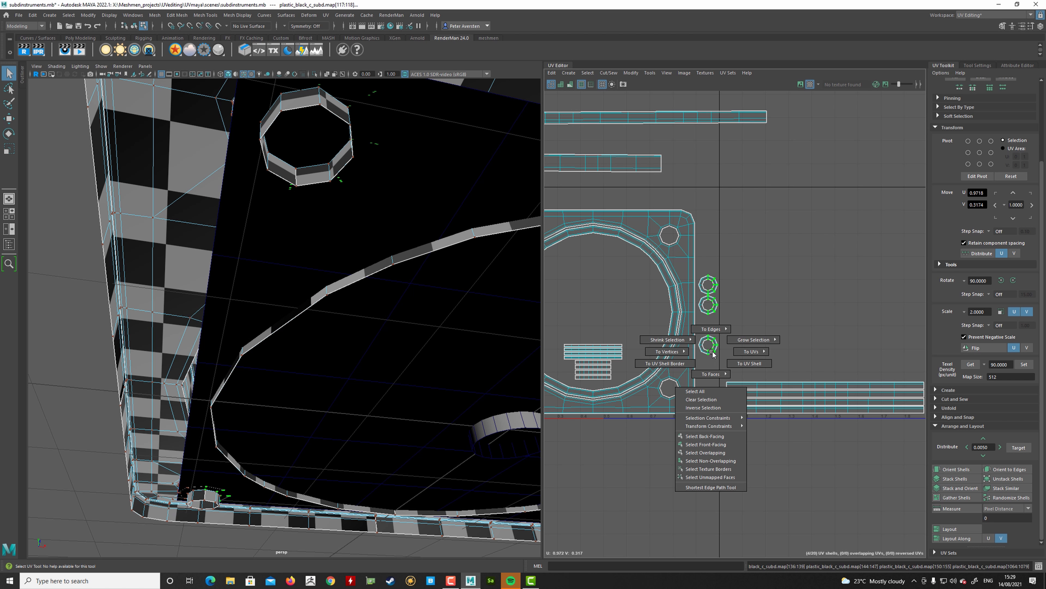
pyautogui.keyDown('ctrl'); pyautogui.moveTo(717, 356); pyautogui.dragTo(746, 366, button='right'); pyautogui.keyUp('ctrl')
pyautogui.click(984, 437)
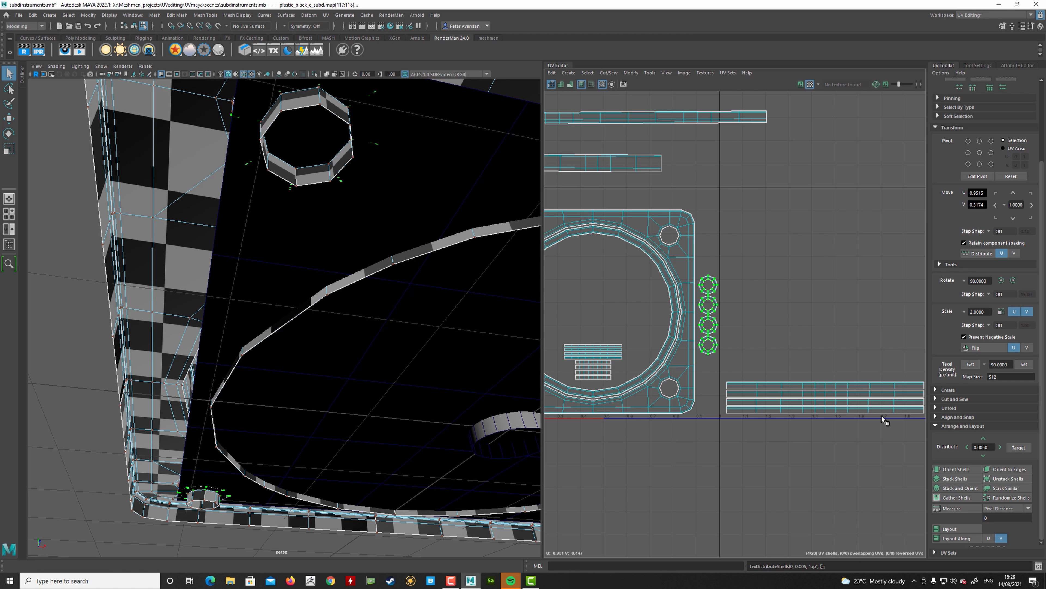
# Move the column of four ring shells down to the lower edge of the tile beside the frame shell.
pyautogui.press('w')
pyautogui.moveTo(706, 312); pyautogui.dragTo(709, 372)
pyautogui.keyDown('alt'); pyautogui.moveTo(770, 247); pyautogui.dragTo(741, 322, button='middle'); pyautogui.keyUp('alt')
pyautogui.keyDown('alt'); pyautogui.moveTo(742, 321); pyautogui.dragTo(731, 287, button='right'); pyautogui.keyUp('alt')
pyautogui.keyDown('alt'); pyautogui.moveTo(731, 287); pyautogui.dragTo(824, 281, button='middle'); pyautogui.keyUp('alt')
pyautogui.keyDown('alt'); pyautogui.moveTo(766, 281); pyautogui.dragTo(752, 281, button='right'); pyautogui.keyUp('alt')
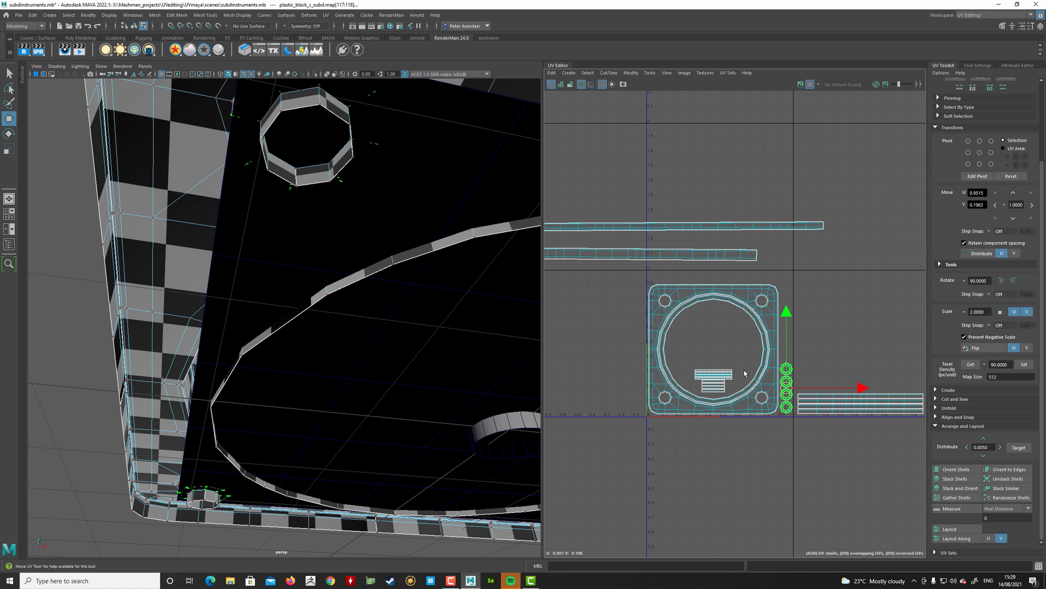
# Select the four corner screw objects together with the frame to show their UVs side by side.
pyautogui.keyDown('alt'); pyautogui.moveTo(417, 275); pyautogui.dragTo(390, 289); pyautogui.keyUp('alt')
pyautogui.keyDown('alt'); pyautogui.moveTo(390, 290); pyautogui.dragTo(354, 301, button='right'); pyautogui.keyUp('alt')
pyautogui.keyDown('alt'); pyautogui.moveTo(357, 396); pyautogui.dragTo(356, 326, button='middle'); pyautogui.keyUp('alt')
pyautogui.keyDown('alt'); pyautogui.moveTo(357, 329); pyautogui.dragTo(342, 342, button='right'); pyautogui.keyUp('alt')
pyautogui.press('F8')
pyautogui.keyDown('shift'); pyautogui.click(236, 176); pyautogui.keyUp('shift')
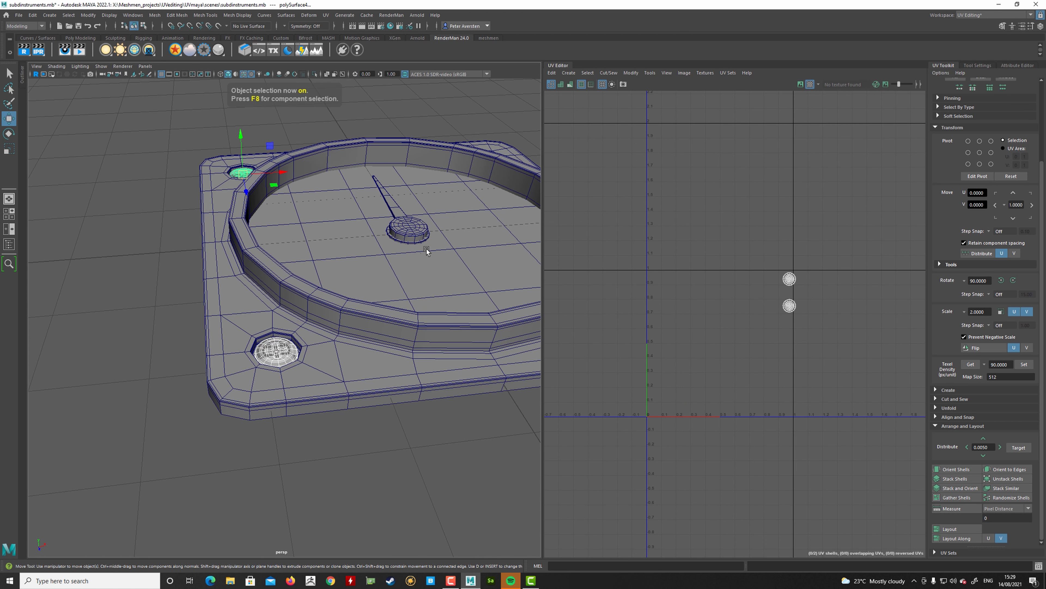
pyautogui.keyDown('alt'); pyautogui.moveTo(427, 252); pyautogui.dragTo(402, 257); pyautogui.keyUp('alt')
pyautogui.keyDown('alt'); pyautogui.moveTo(402, 258); pyautogui.dragTo(251, 284, button='middle'); pyautogui.keyUp('alt')
pyautogui.keyDown('alt'); pyautogui.moveTo(293, 311); pyautogui.dragTo(285, 336); pyautogui.keyUp('alt')
pyautogui.keyDown('shift'); pyautogui.click(453, 419); pyautogui.keyUp('shift')
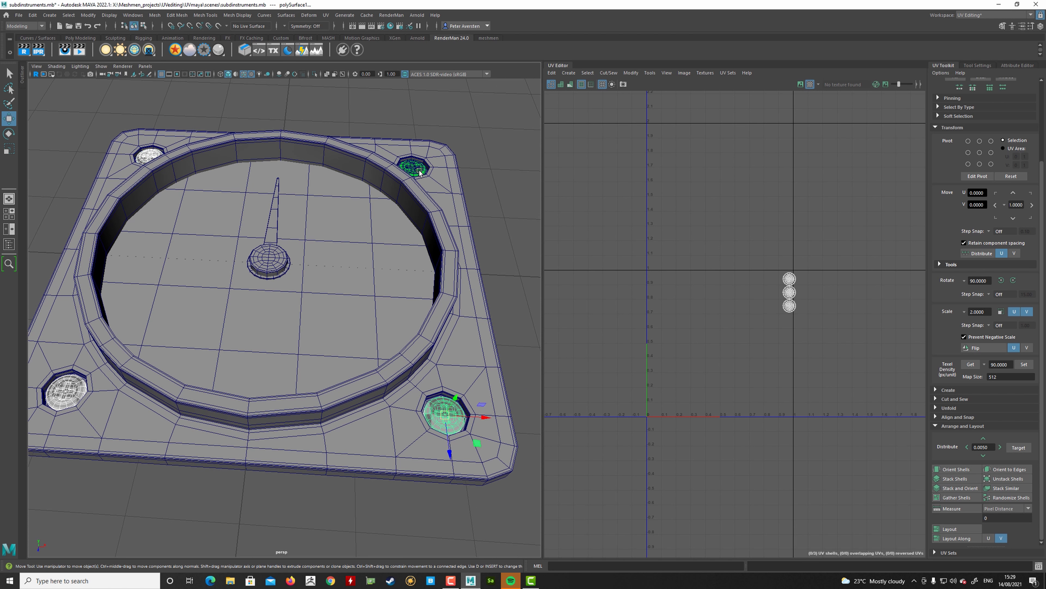
pyautogui.keyDown('shift'); pyautogui.click(419, 162); pyautogui.keyUp('shift')
pyautogui.keyDown('shift'); pyautogui.click(471, 382); pyautogui.keyUp('shift')
# Move the four screw shells down so they sit directly above the ring shells in the same column.
pyautogui.keyDown('alt'); pyautogui.moveTo(761, 304); pyautogui.dragTo(662, 275, button='middle'); pyautogui.keyUp('alt')
pyautogui.keyDown('alt'); pyautogui.moveTo(662, 275); pyautogui.dragTo(981, 255, button='right'); pyautogui.keyUp('alt')
pyautogui.moveTo(665, 229); pyautogui.dragTo(689, 229, button='right')
pyautogui.moveTo(682, 153); pyautogui.dragTo(635, 284)
pyautogui.moveTo(651, 227); pyautogui.dragTo(645, 293)
pyautogui.click(728, 273)
pyautogui.press('a')
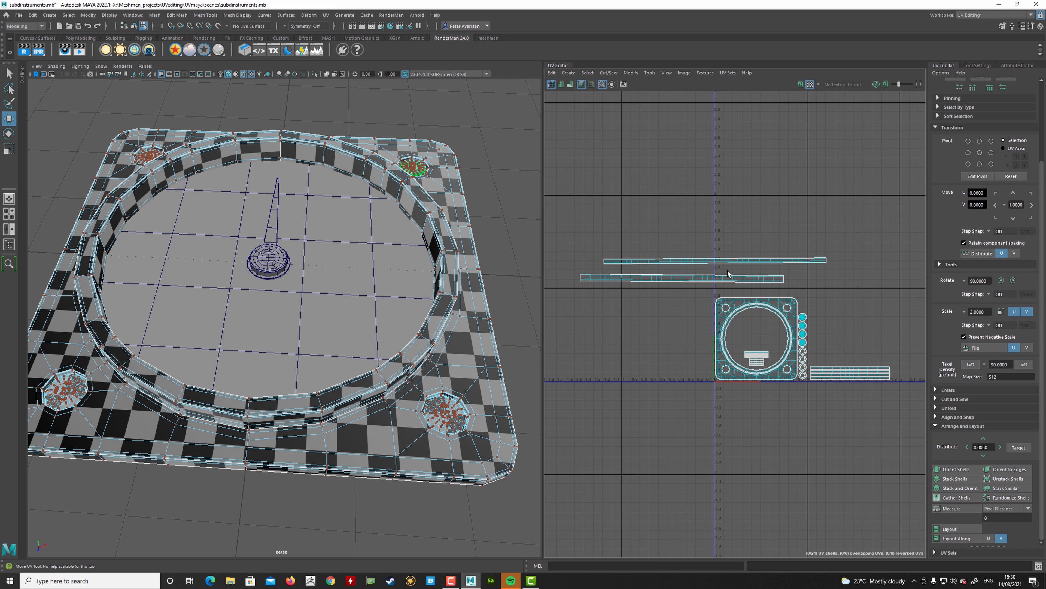
# Select the lower of the two long wall strips and move it right, just above the frame shell.
pyautogui.click(680, 282)
pyautogui.click(653, 282)
pyautogui.click(652, 282)
pyautogui.moveTo(653, 281)
pyautogui.mouseDown()
pyautogui.moveTo(817, 283)
pyautogui.moveTo(634, 282)
pyautogui.mouseUp()
pyautogui.scroll(2, 651, 253)
pyautogui.keyDown('alt'); pyautogui.moveTo(687, 287); pyautogui.dragTo(619, 239, button='middle'); pyautogui.keyUp('alt')
pyautogui.moveTo(562, 236); pyautogui.dragTo(762, 253)
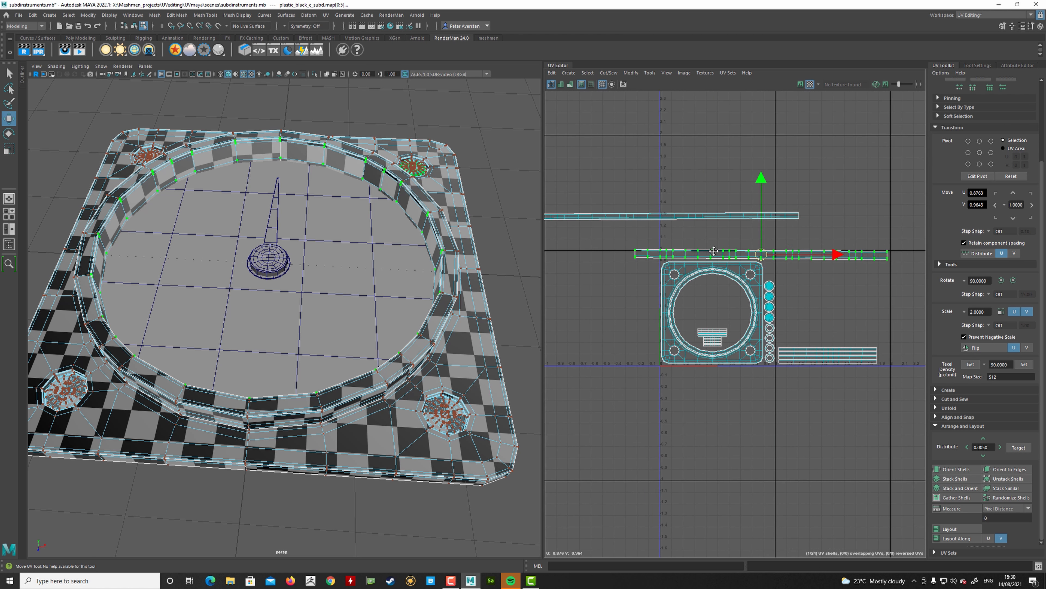
# Nudge the long wall strip slightly down, closer to the frame shell's upper edge.
pyautogui.keyDown('alt'); pyautogui.moveTo(762, 253); pyautogui.dragTo(728, 260, button='middle'); pyautogui.keyUp('alt')
pyautogui.scroll(2, 728, 243)
pyautogui.press('e')
pyautogui.press('r')
pyautogui.moveTo(731, 263); pyautogui.dragTo(749, 266)
pyautogui.press('w')
pyautogui.press('r')
pyautogui.press('w')
pyautogui.scroll(1, 752, 255)
pyautogui.keyDown('alt'); pyautogui.moveTo(753, 270); pyautogui.dragTo(699, 295, button='middle'); pyautogui.keyUp('alt')
pyautogui.scroll(3, 732, 299)
pyautogui.click(736, 299)
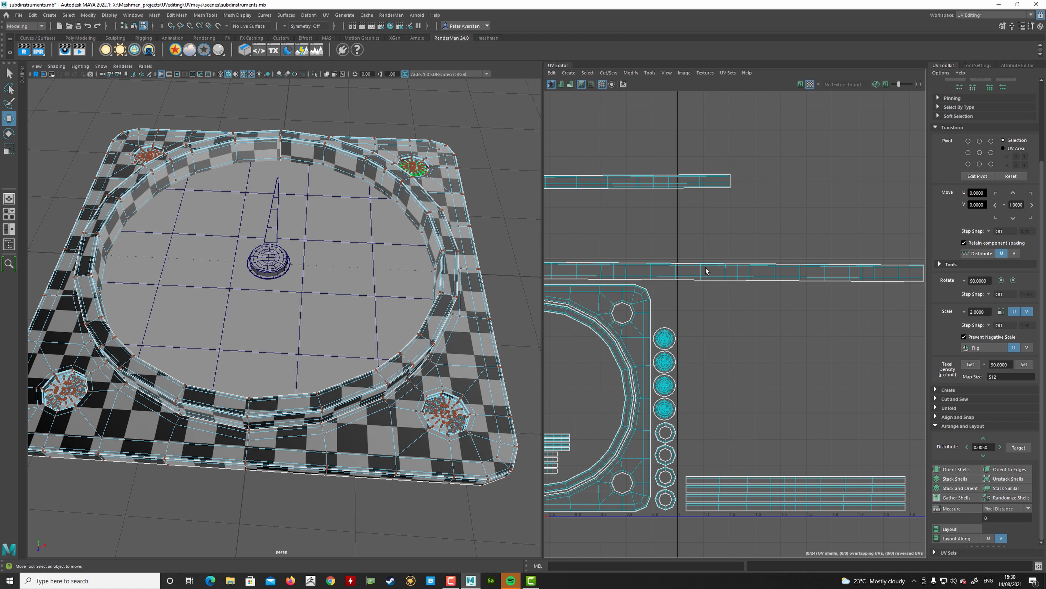
# Cut the long wall strip in two along a cross edge near the tile's right border.
pyautogui.moveTo(679, 268); pyautogui.dragTo(684, 240, button='right')
pyautogui.doubleClick(676, 271)
pyautogui.hotkey('shift', 'x')
pyautogui.scroll(3, 678, 272)
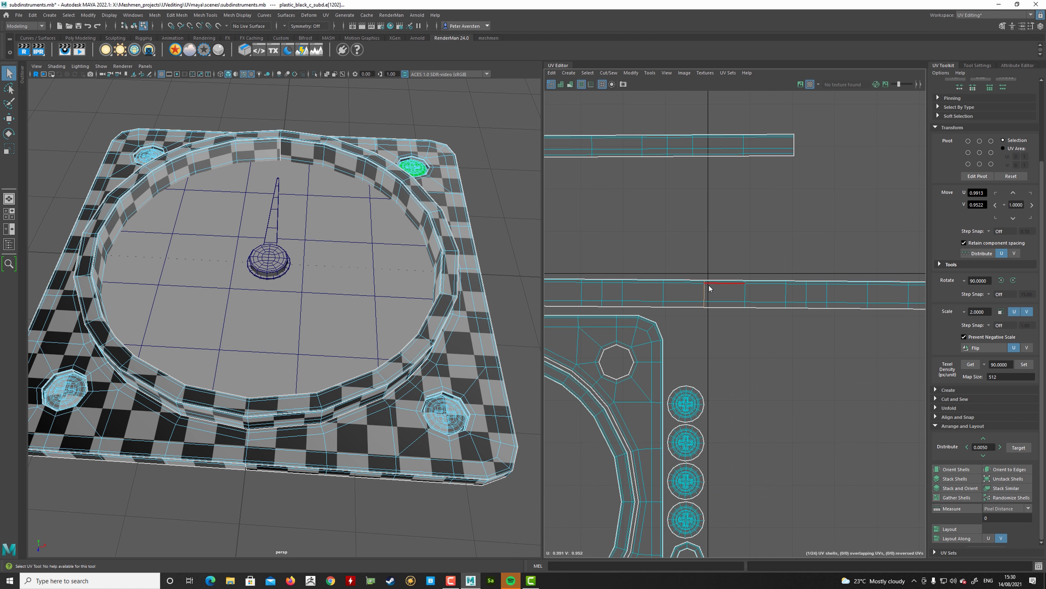
# Move both halves of the cut wall strip one above the other onto the stack of side strips.
pyautogui.moveTo(707, 286); pyautogui.dragTo(683, 275, button='right')
pyautogui.scroll(-5, 692, 284)
pyautogui.click(735, 301)
pyautogui.press('w')
pyautogui.moveTo(735, 302); pyautogui.dragTo(739, 431)
pyautogui.keyDown('alt'); pyautogui.moveTo(640, 328); pyautogui.dragTo(678, 340, button='middle'); pyautogui.keyUp('alt')
pyautogui.click(605, 313)
pyautogui.moveTo(606, 313); pyautogui.dragTo(779, 430)
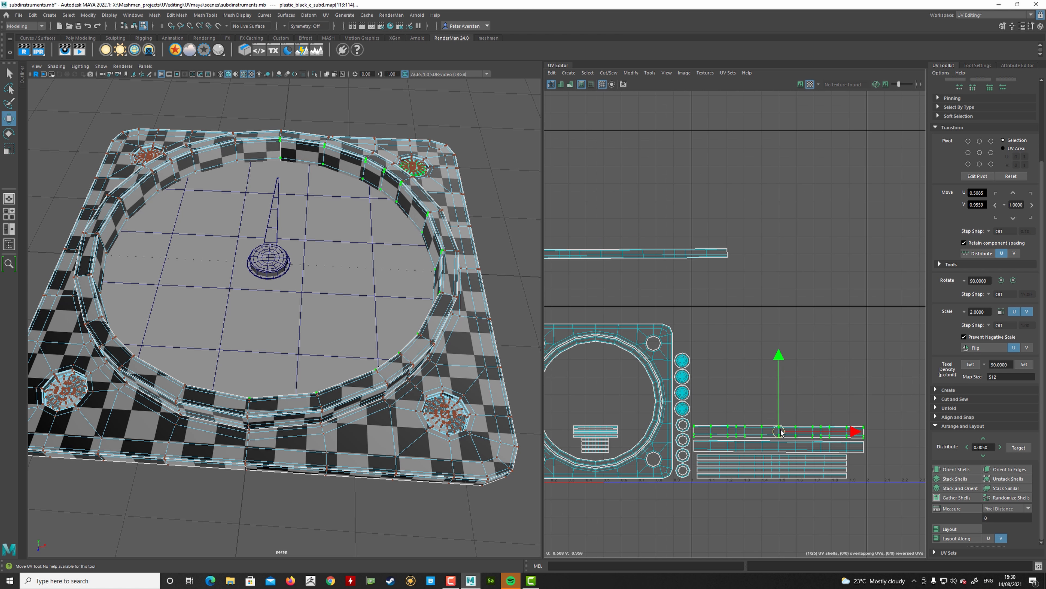
# Place the last long wall strip directly above the frame shell, starting at the tile's left border.
pyautogui.scroll(-3, 659, 330)
pyautogui.keyDown('alt'); pyautogui.moveTo(593, 296); pyautogui.dragTo(714, 328, button='middle'); pyautogui.keyUp('alt')
pyautogui.click(713, 326)
pyautogui.hotkey('ctrl', 'z')
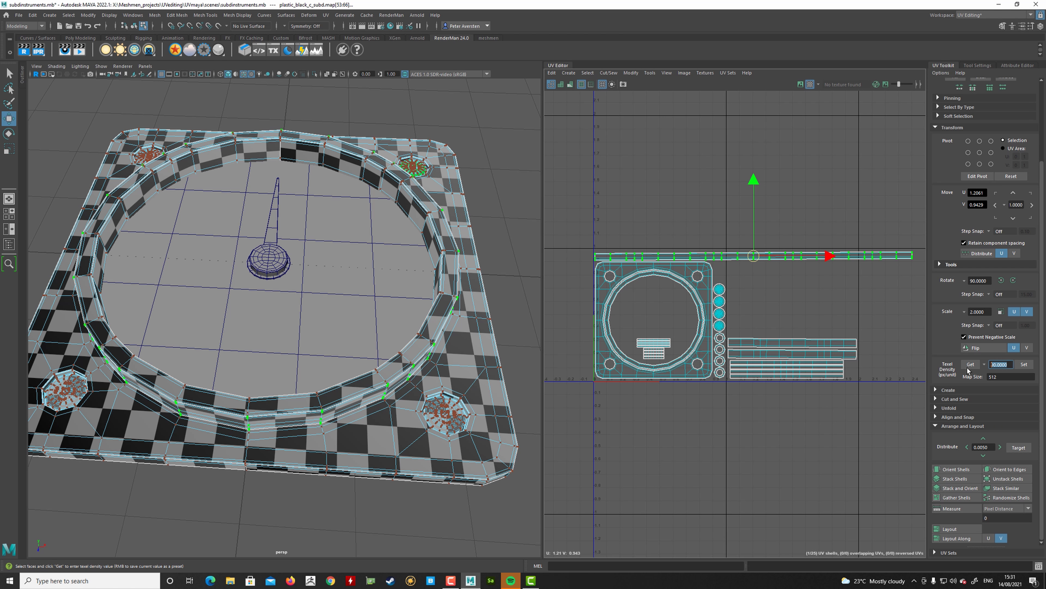
pyautogui.click(769, 395)
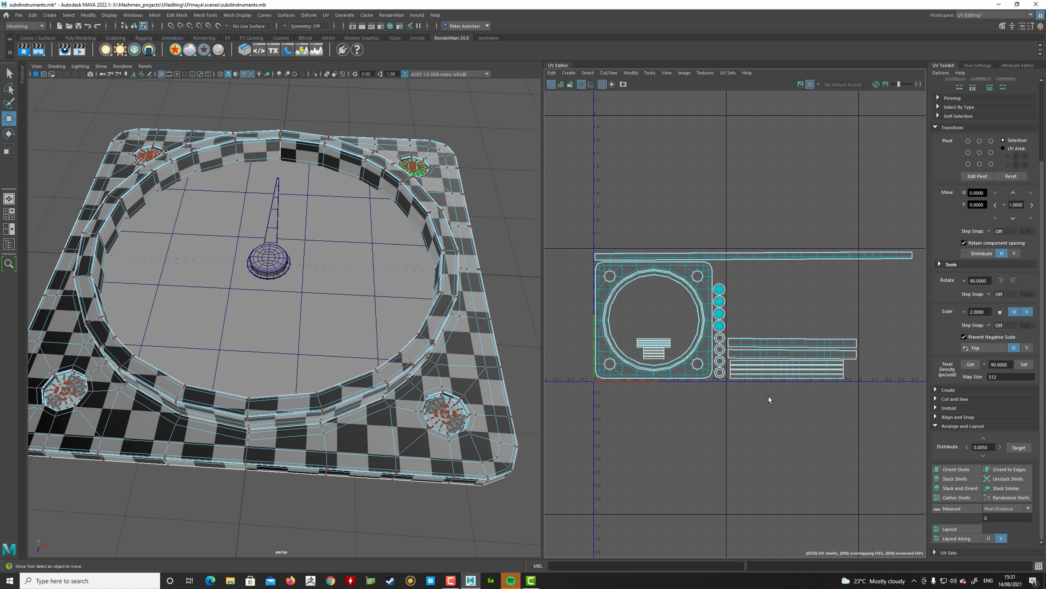
pyautogui.press('f')
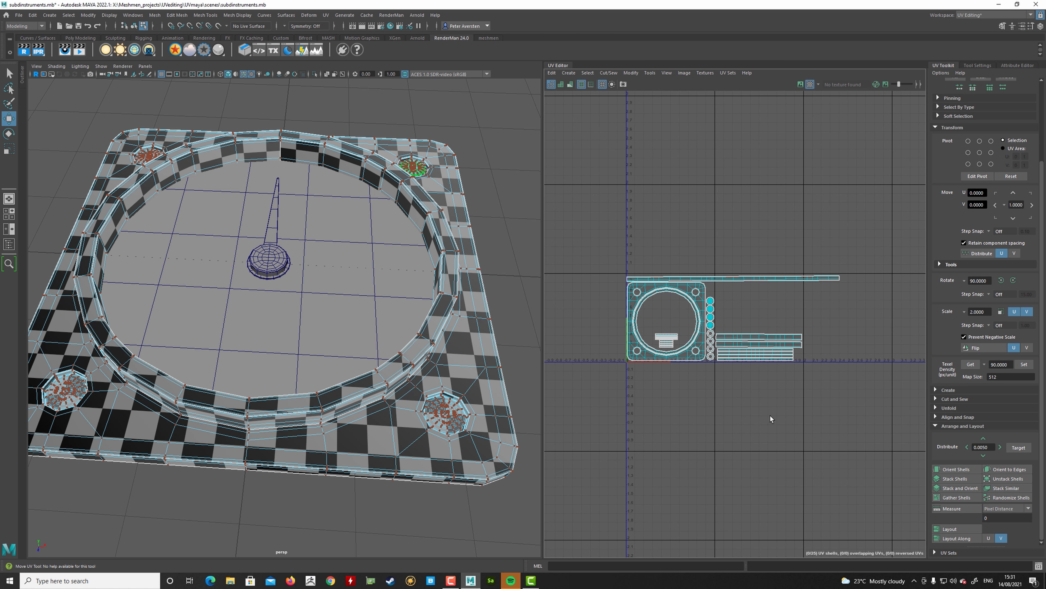
# Try to set the texel density of all frame and screw shells to 30.
pyautogui.moveTo(886, 226); pyautogui.dragTo(622, 428)
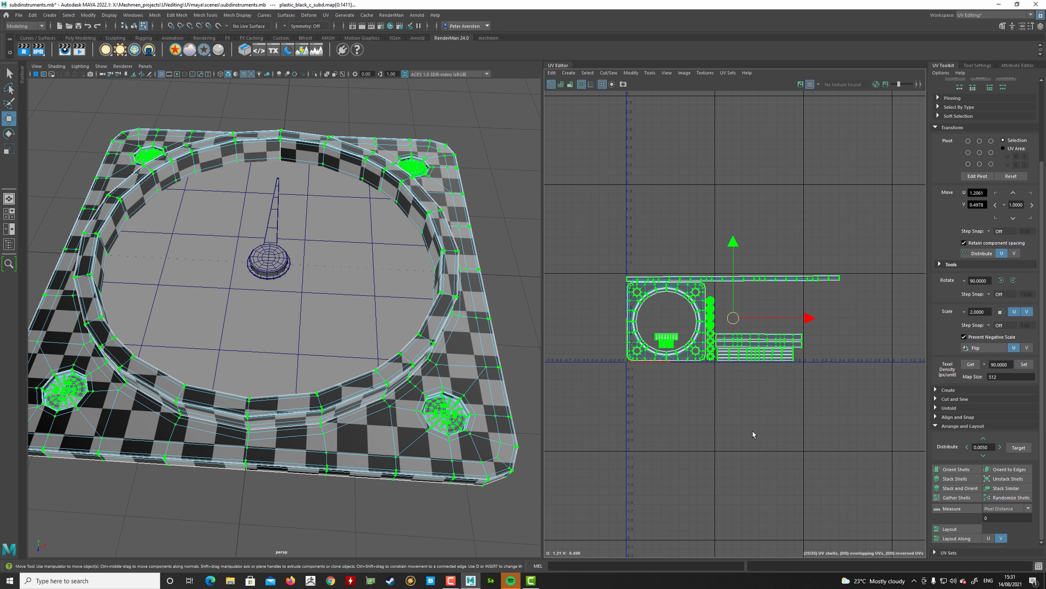
pyautogui.click(892, 239)
pyautogui.moveTo(891, 239); pyautogui.dragTo(572, 433)
pyautogui.doubleClick(1000, 364)
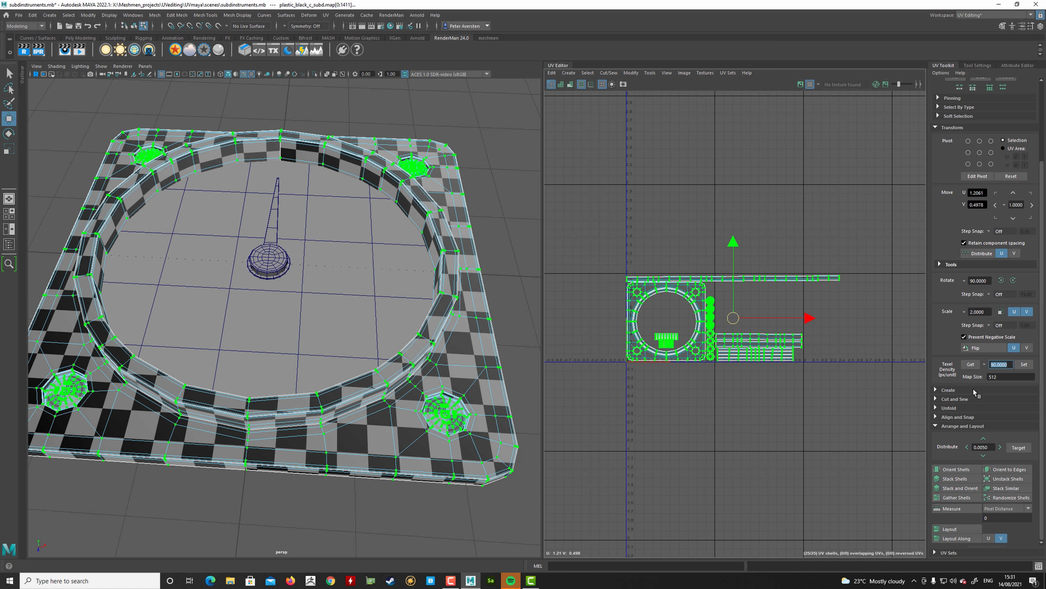
pyautogui.write('30')
pyautogui.press('Return')
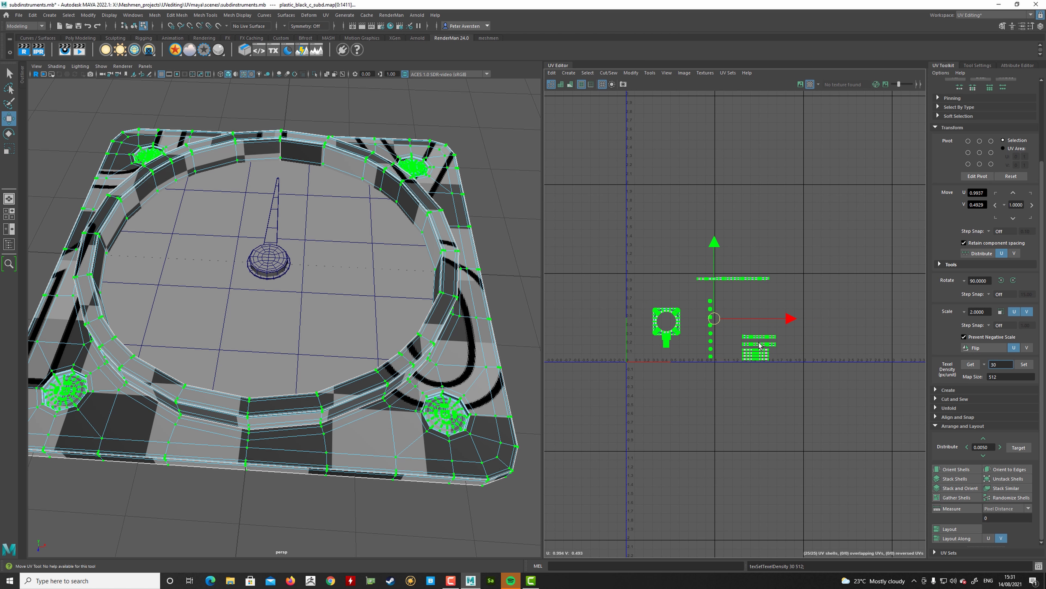
pyautogui.click(812, 304)
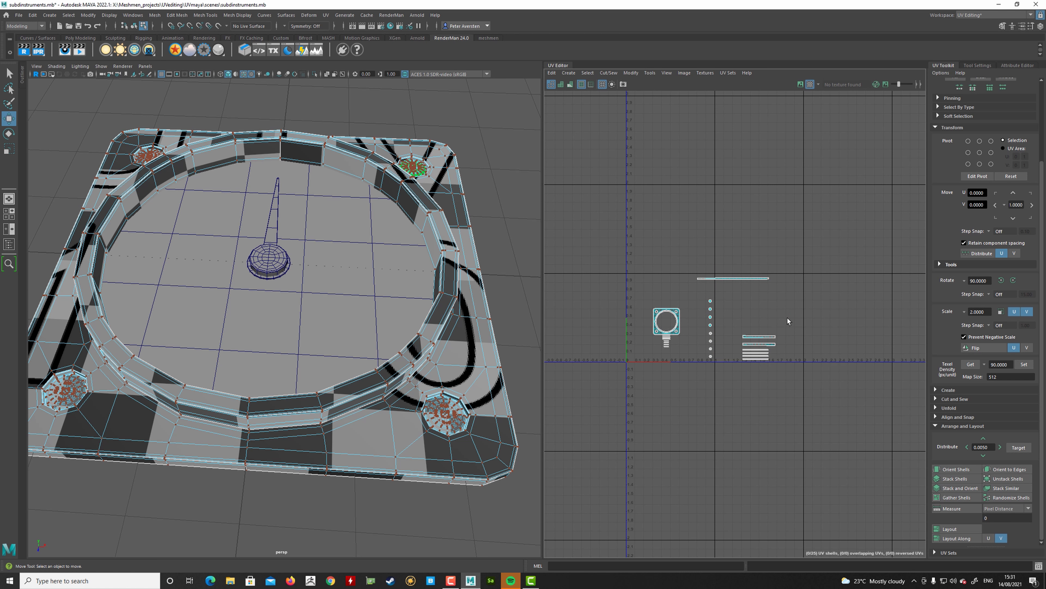
pyautogui.hotkey('ctrl', 'z')
pyautogui.hotkey('ctrl', 'z')
# Scale all frame and screw shells down slightly and uniformly.
pyautogui.keyDown('alt'); pyautogui.moveTo(773, 327); pyautogui.dragTo(773, 341, button='middle'); pyautogui.keyUp('alt')
pyautogui.press('e')
pyautogui.press('r')
pyautogui.moveTo(731, 337); pyautogui.dragTo(704, 344)
pyautogui.keyDown('alt'); pyautogui.moveTo(703, 342); pyautogui.dragTo(733, 289, button='middle'); pyautogui.keyUp('alt')
pyautogui.keyDown('alt'); pyautogui.moveTo(733, 289); pyautogui.dragTo(915, 314, button='right'); pyautogui.keyUp('alt')
pyautogui.keyDown('alt'); pyautogui.moveTo(741, 311); pyautogui.dragTo(651, 365, button='middle'); pyautogui.keyUp('alt')
pyautogui.keyDown('alt'); pyautogui.moveTo(651, 365); pyautogui.dragTo(798, 313, button='right'); pyautogui.keyUp('alt')
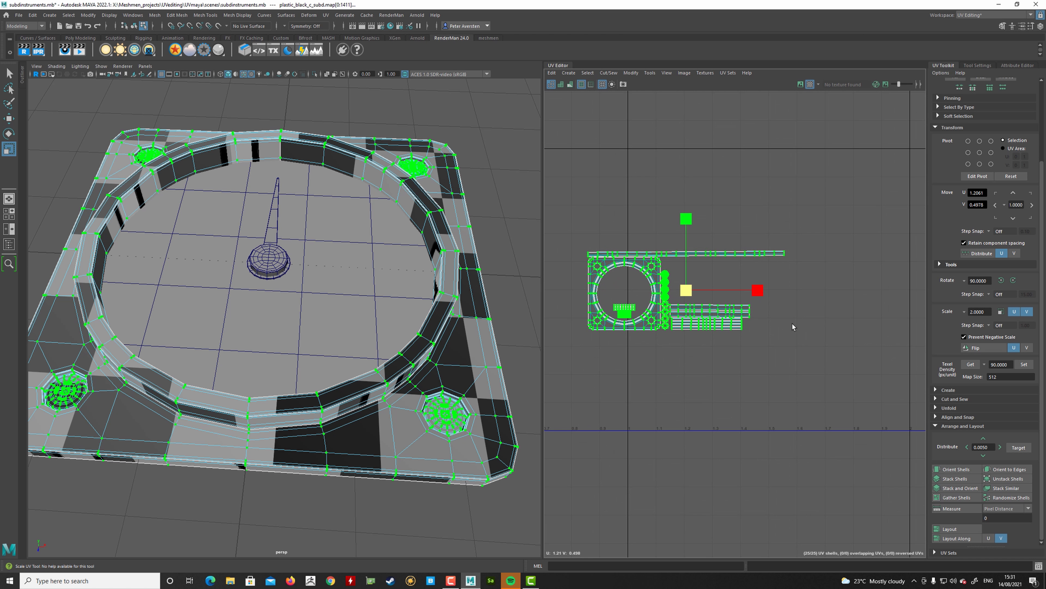
# Try to apply a texel density of 30 to all the scaled shells.
pyautogui.click(974, 364)
pyautogui.write('30')
pyautogui.click(1025, 365)
pyautogui.hotkey('ctrl', 'z')
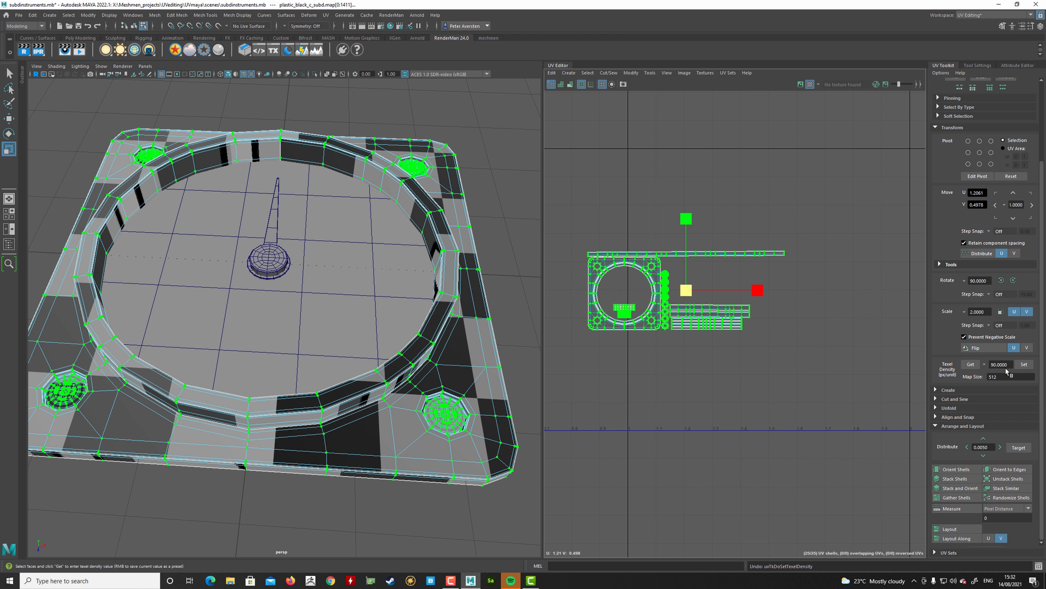
# Set the texel density of all shells to 30 at a map size of 512.
pyautogui.click(971, 364)
pyautogui.write('30')
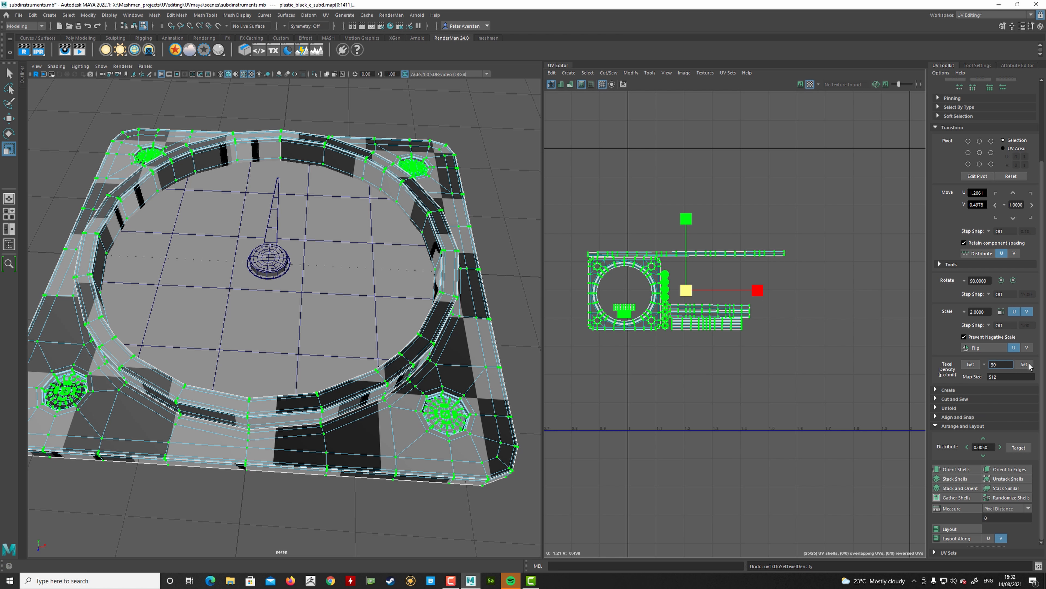
pyautogui.click(1024, 364)
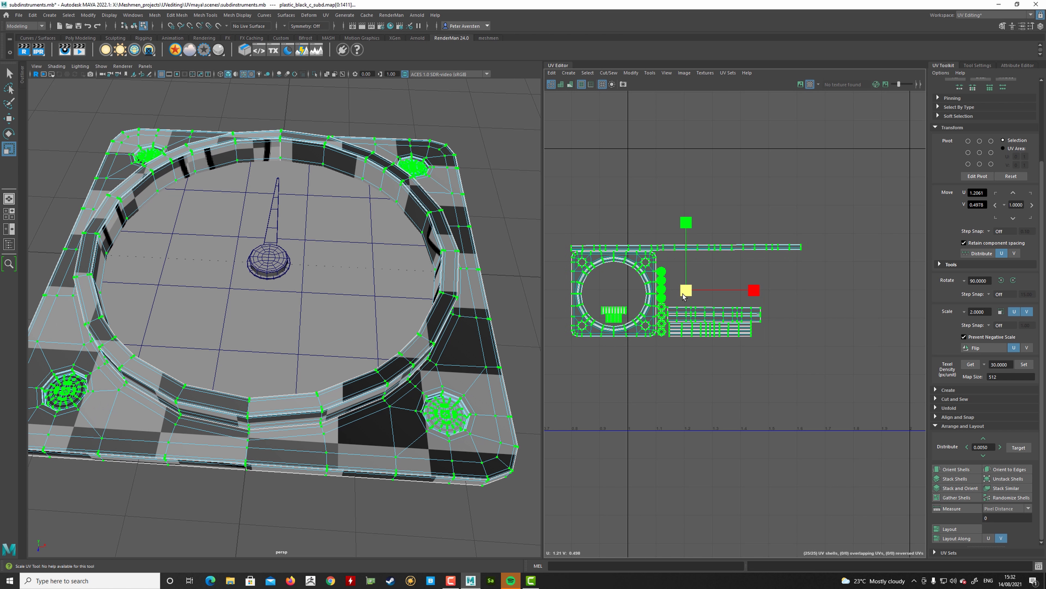
pyautogui.click(1024, 364)
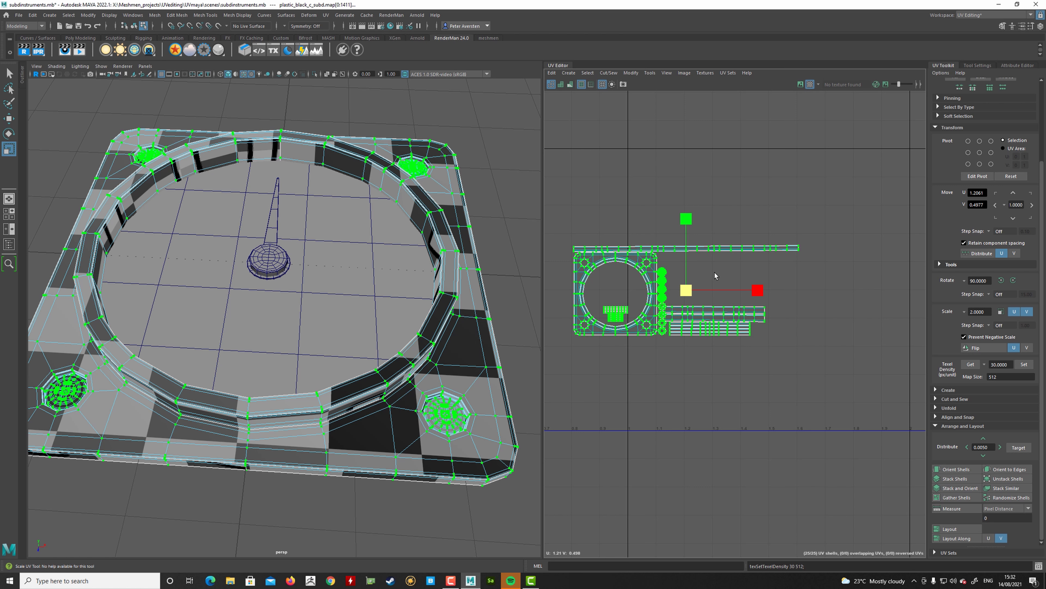
# Move all shells together into the 1001 tile, with the frame shell close to the tile's origin corner.
pyautogui.keyDown('alt'); pyautogui.moveTo(716, 273); pyautogui.dragTo(745, 298, button='middle'); pyautogui.keyUp('alt')
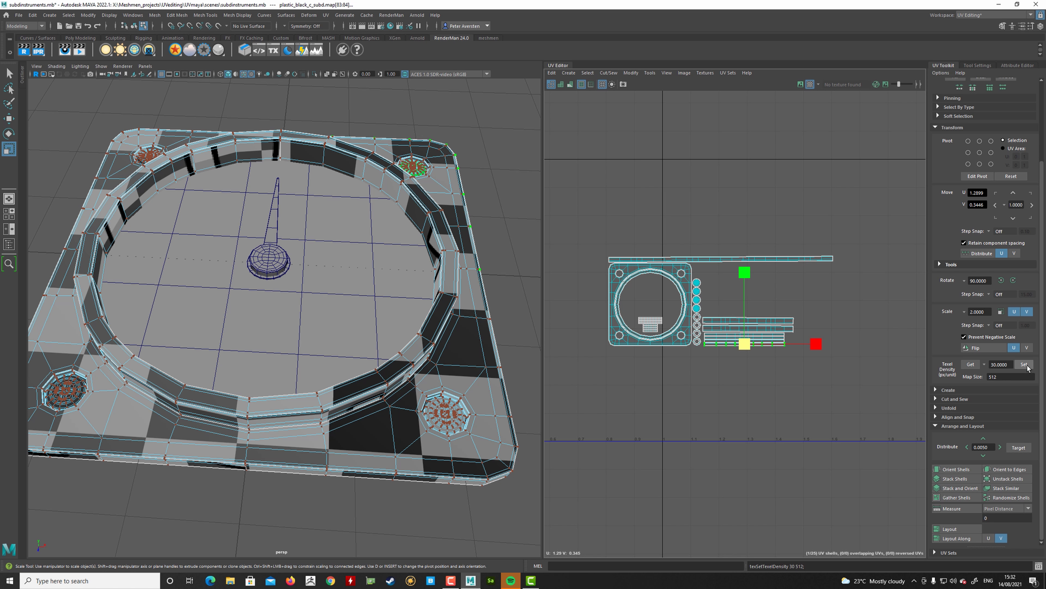
pyautogui.keyDown('alt'); pyautogui.moveTo(636, 319); pyautogui.dragTo(641, 287, button='middle'); pyautogui.keyUp('alt')
pyautogui.keyDown('alt'); pyautogui.moveTo(641, 288); pyautogui.dragTo(466, 336, button='right'); pyautogui.keyUp('alt')
pyautogui.keyDown('alt'); pyautogui.moveTo(654, 337); pyautogui.dragTo(701, 332, button='middle'); pyautogui.keyUp('alt')
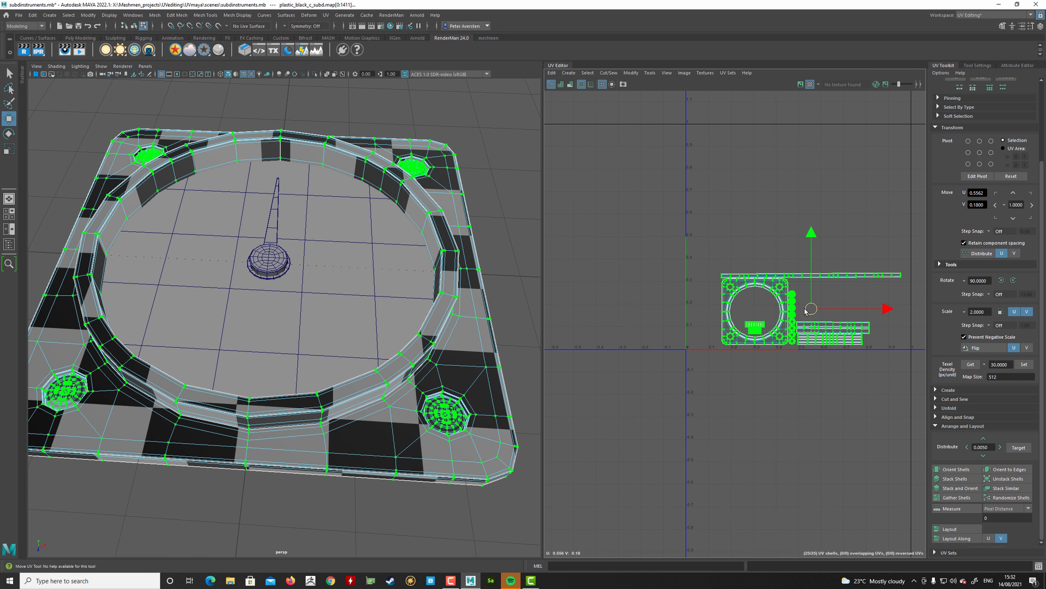
pyautogui.moveTo(806, 312); pyautogui.dragTo(783, 308)
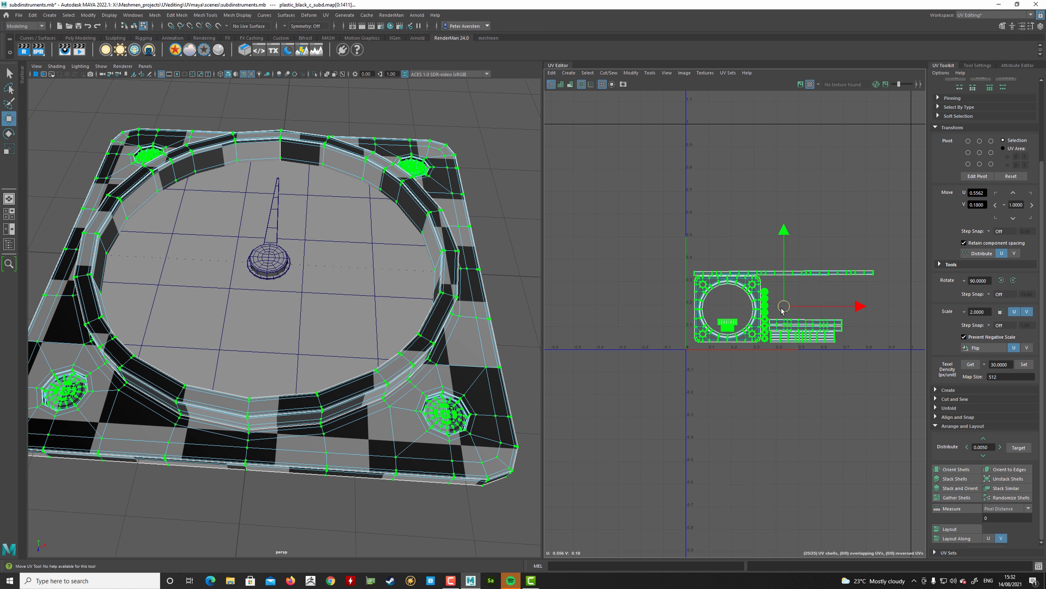
pyautogui.keyDown('alt'); pyautogui.moveTo(783, 308); pyautogui.dragTo(811, 288, button='middle'); pyautogui.keyUp('alt')
pyautogui.moveTo(812, 289)
pyautogui.mouseDown()
pyautogui.moveTo(816, 173)
pyautogui.moveTo(807, 293)
pyautogui.mouseUp()
pyautogui.moveTo(759, 363); pyautogui.dragTo(682, 381, button='middle')
pyautogui.click(747, 376)
pyautogui.keyDown('alt'); pyautogui.moveTo(682, 381); pyautogui.dragTo(725, 368, button='right'); pyautogui.keyUp('alt')
pyautogui.moveTo(764, 375); pyautogui.dragTo(760, 372, button='middle')
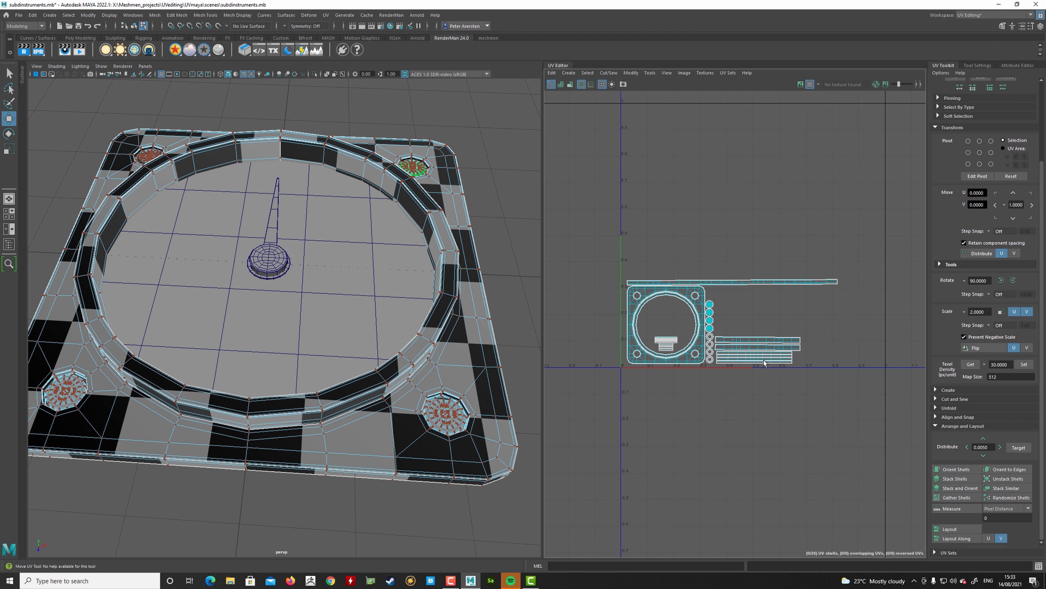
# Raise the long wall strip slightly to leave a wider gap above the frame shell.
pyautogui.click(746, 283)
pyautogui.moveTo(727, 273)
pyautogui.mouseDown(button='middle')
pyautogui.moveTo(812, 337)
pyautogui.moveTo(806, 307)
pyautogui.moveTo(729, 267)
pyautogui.mouseUp(button='middle')
pyautogui.click(805, 383)
pyautogui.keyDown('alt'); pyautogui.moveTo(804, 383); pyautogui.dragTo(720, 322, button='middle'); pyautogui.keyUp('alt')
pyautogui.keyDown('alt'); pyautogui.moveTo(721, 321); pyautogui.dragTo(763, 371, button='right'); pyautogui.keyUp('alt')
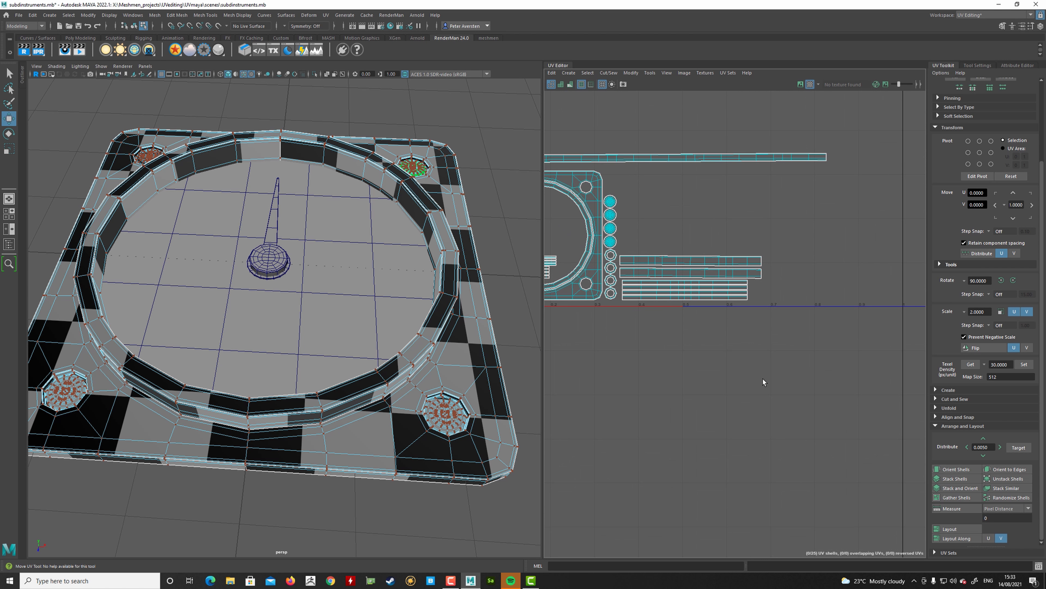
# Move the upper half of the cut wall strip end to end with the lower half.
pyautogui.click(749, 265)
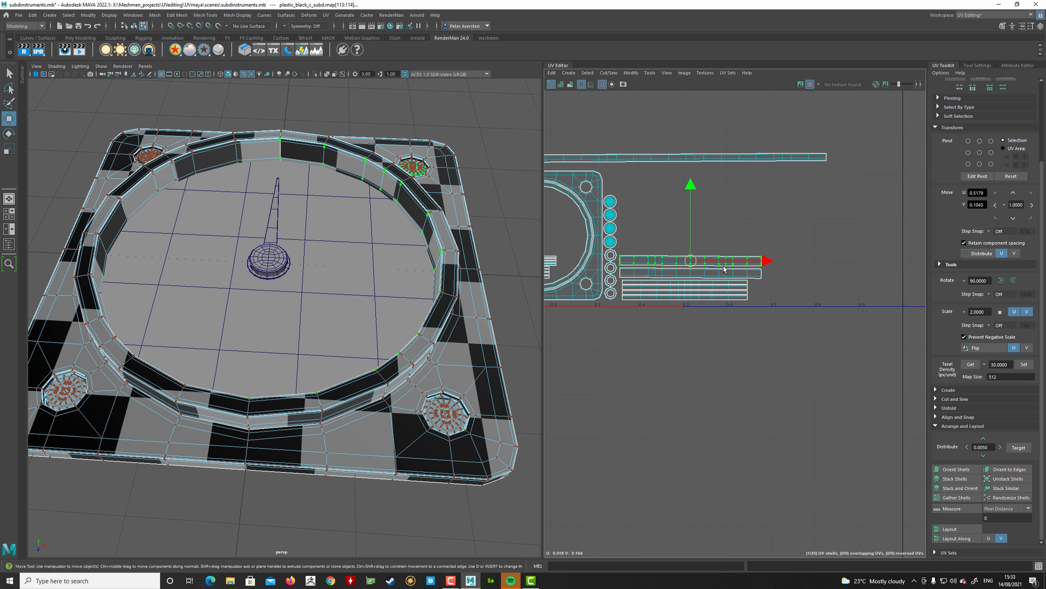
pyautogui.moveTo(696, 265); pyautogui.dragTo(841, 278, button='middle')
pyautogui.keyDown('alt'); pyautogui.moveTo(841, 277); pyautogui.dragTo(759, 308, button='middle'); pyautogui.keyUp('alt')
pyautogui.keyDown('alt'); pyautogui.moveTo(759, 309); pyautogui.dragTo(906, 340, button='right'); pyautogui.keyUp('alt')
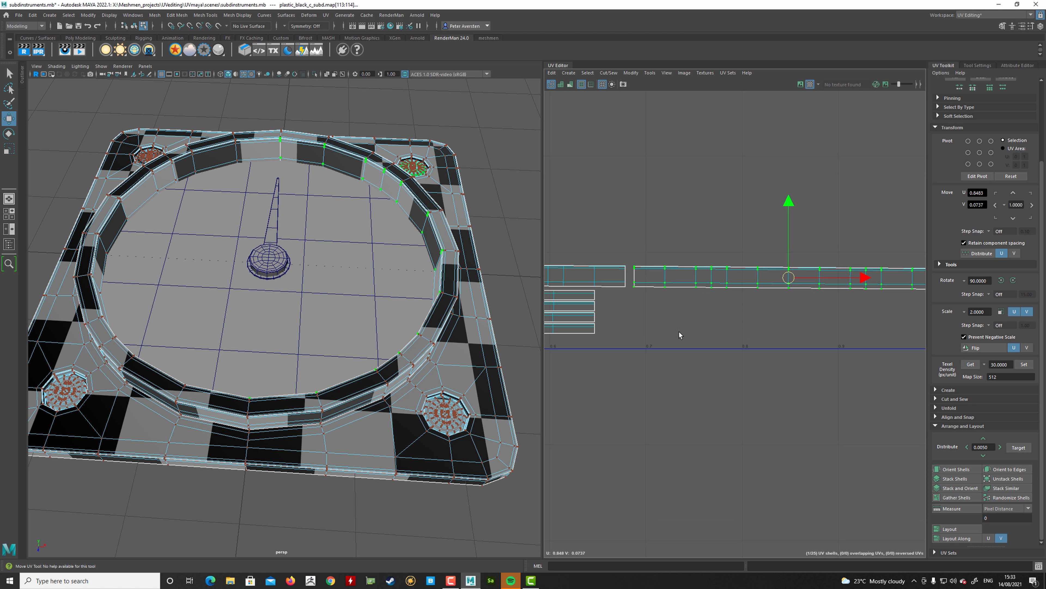
# Sew the two wall strip halves together along their facing end edges.
pyautogui.press('F10')
pyautogui.doubleClick(626, 287)
pyautogui.click(640, 295)
pyautogui.moveTo(623, 262); pyautogui.dragTo(627, 287)
pyautogui.press('q')
pyautogui.keyDown('shift'); pyautogui.moveTo(620, 283); pyautogui.dragTo(623, 263, button='right'); pyautogui.keyUp('shift')
# Move the rejoined wall strip directly above the other long wall strip over the frame shell.
pyautogui.keyDown('alt'); pyautogui.moveTo(632, 266); pyautogui.dragTo(840, 196, button='middle'); pyautogui.keyUp('alt')
pyautogui.keyDown('alt'); pyautogui.moveTo(841, 196); pyautogui.dragTo(730, 291, button='right'); pyautogui.keyUp('alt')
pyautogui.keyDown('alt'); pyautogui.moveTo(730, 291); pyautogui.dragTo(688, 297, button='middle'); pyautogui.keyUp('alt')
pyautogui.press('w')
pyautogui.click(707, 271)
pyautogui.keyDown('alt'); pyautogui.moveTo(667, 249); pyautogui.dragTo(756, 241, button='middle'); pyautogui.keyUp('alt')
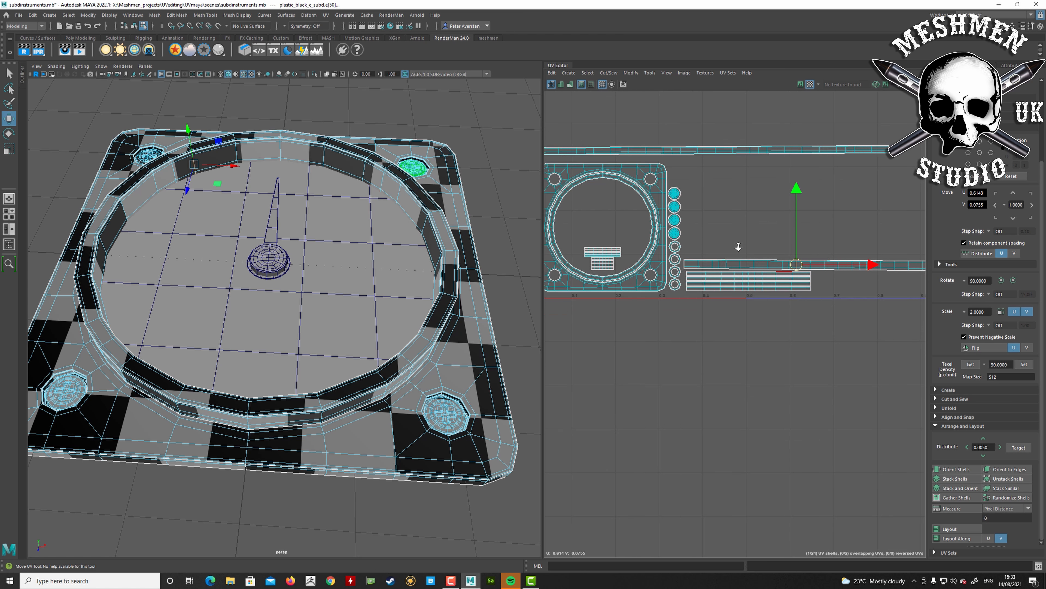
pyautogui.keyDown('alt'); pyautogui.moveTo(756, 241); pyautogui.dragTo(750, 247, button='right'); pyautogui.keyUp('alt')
pyautogui.moveTo(826, 266); pyautogui.dragTo(688, 143)
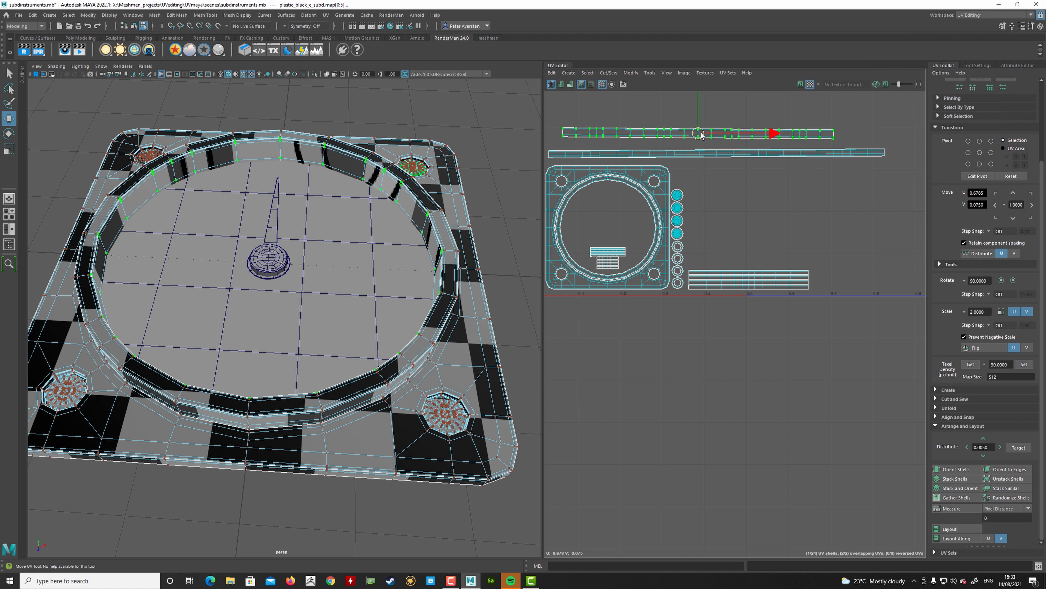
# Line up the stacked narrow side strips end to end and sew the first touching end edges together.
pyautogui.click(748, 342)
pyautogui.keyDown('alt'); pyautogui.moveTo(697, 276); pyautogui.dragTo(693, 302, button='middle'); pyautogui.keyUp('alt')
pyautogui.keyDown('alt'); pyautogui.moveTo(692, 302); pyautogui.dragTo(641, 282, button='right'); pyautogui.keyUp('alt')
pyautogui.keyDown('alt'); pyautogui.moveTo(890, 301); pyautogui.dragTo(692, 321, button='middle'); pyautogui.keyUp('alt')
pyautogui.moveTo(693, 321)
pyautogui.keyDown('alt'); pyautogui.mouseDown(button='right')
pyautogui.moveTo(708, 324)
pyautogui.moveTo(691, 296)
pyautogui.moveTo(727, 311)
pyautogui.mouseUp(button='right'); pyautogui.keyUp('alt')
pyautogui.click(684, 319)
pyautogui.hotkey('ctrl', 'z')
pyautogui.moveTo(727, 312); pyautogui.dragTo(697, 296)
pyautogui.keyDown('shift'); pyautogui.moveTo(700, 291); pyautogui.dragTo(705, 263, button='right'); pyautogui.keyUp('shift')
pyautogui.keyDown('alt'); pyautogui.moveTo(705, 263); pyautogui.dragTo(756, 343, button='middle'); pyautogui.keyUp('alt')
pyautogui.moveTo(773, 342); pyautogui.dragTo(741, 322)
pyautogui.keyDown('shift'); pyautogui.moveTo(741, 319); pyautogui.dragTo(745, 292, button='right'); pyautogui.keyUp('shift')
# Widen the UV Editor and sew the remaining narrow side strip onto the joined ones at its end edge.
pyautogui.keyDown('alt'); pyautogui.moveTo(742, 284); pyautogui.dragTo(610, 289, button='right'); pyautogui.keyUp('alt')
pyautogui.moveTo(626, 344); pyautogui.dragTo(657, 343, button='right')
pyautogui.moveTo(774, 345); pyautogui.dragTo(617, 375)
pyautogui.moveTo(543, 373); pyautogui.dragTo(301, 373)
pyautogui.keyDown('alt'); pyautogui.moveTo(742, 408); pyautogui.dragTo(494, 319, button='middle'); pyautogui.keyUp('alt')
pyautogui.keyDown('alt'); pyautogui.moveTo(496, 322); pyautogui.dragTo(652, 330, button='right'); pyautogui.keyUp('alt')
pyautogui.moveTo(702, 375); pyautogui.dragTo(676, 349)
pyautogui.keyDown('shift'); pyautogui.moveTo(675, 348); pyautogui.dragTo(678, 319, button='right'); pyautogui.keyUp('shift')
# Move the joined narrow side strip above the two long wall strips, starting near the tile's U origin.
pyautogui.keyDown('alt'); pyautogui.moveTo(675, 330); pyautogui.dragTo(524, 300, button='right'); pyautogui.keyUp('alt')
pyautogui.keyDown('alt'); pyautogui.moveTo(524, 300); pyautogui.dragTo(762, 363, button='middle'); pyautogui.keyUp('alt')
pyautogui.keyDown('alt'); pyautogui.moveTo(507, 385); pyautogui.dragTo(385, 401, button='right'); pyautogui.keyUp('alt')
pyautogui.moveTo(677, 346); pyautogui.dragTo(422, 313, button='right')
pyautogui.click(699, 336)
pyautogui.moveTo(633, 333); pyautogui.dragTo(709, 201)
pyautogui.keyDown('alt'); pyautogui.moveTo(709, 201); pyautogui.dragTo(609, 318, button='middle'); pyautogui.keyUp('alt')
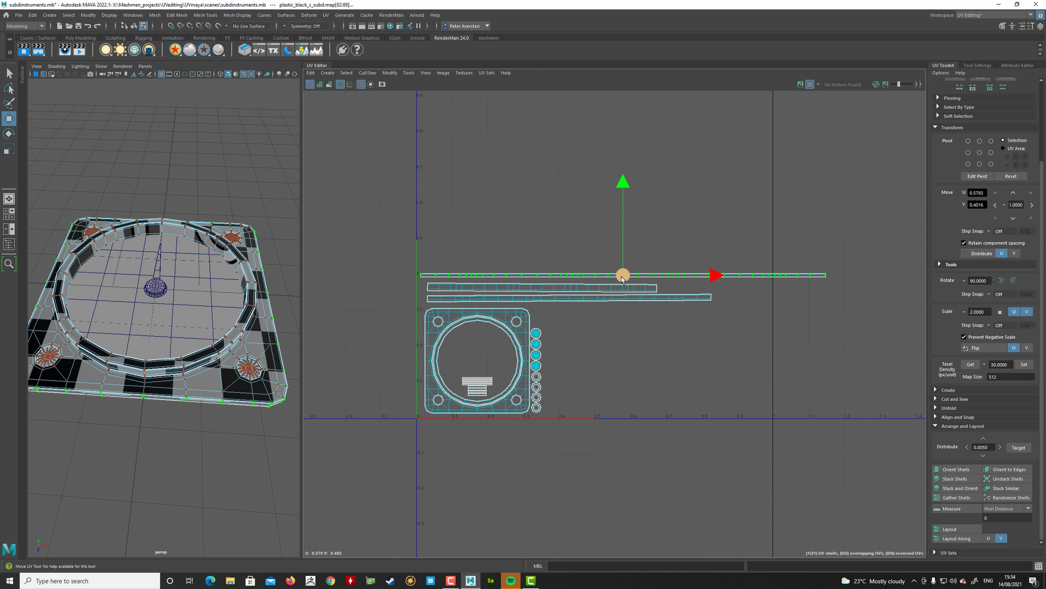
# Cut the joined side strip in half and distribute both halves along V at 0.0050 spacing, stacked above the wall strips.
pyautogui.scroll(5, 547, 391)
pyautogui.moveTo(544, 387); pyautogui.dragTo(551, 392, button='right')
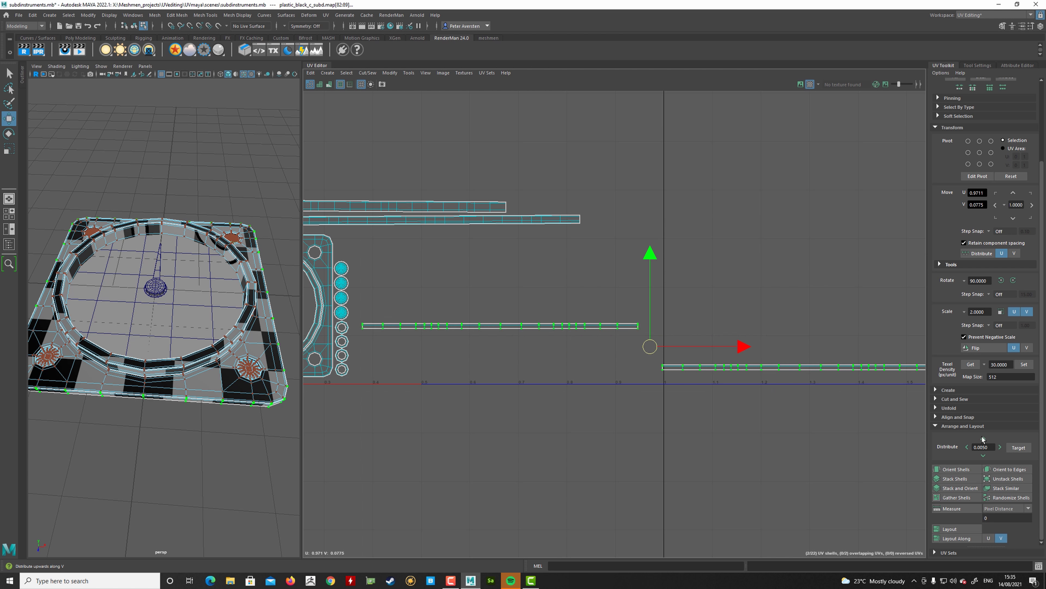
pyautogui.click(983, 439)
pyautogui.scroll(-2, 593, 336)
pyautogui.keyDown('alt'); pyautogui.moveTo(564, 323); pyautogui.dragTo(594, 360, button='middle'); pyautogui.keyUp('alt')
pyautogui.moveTo(671, 379); pyautogui.dragTo(594, 379)
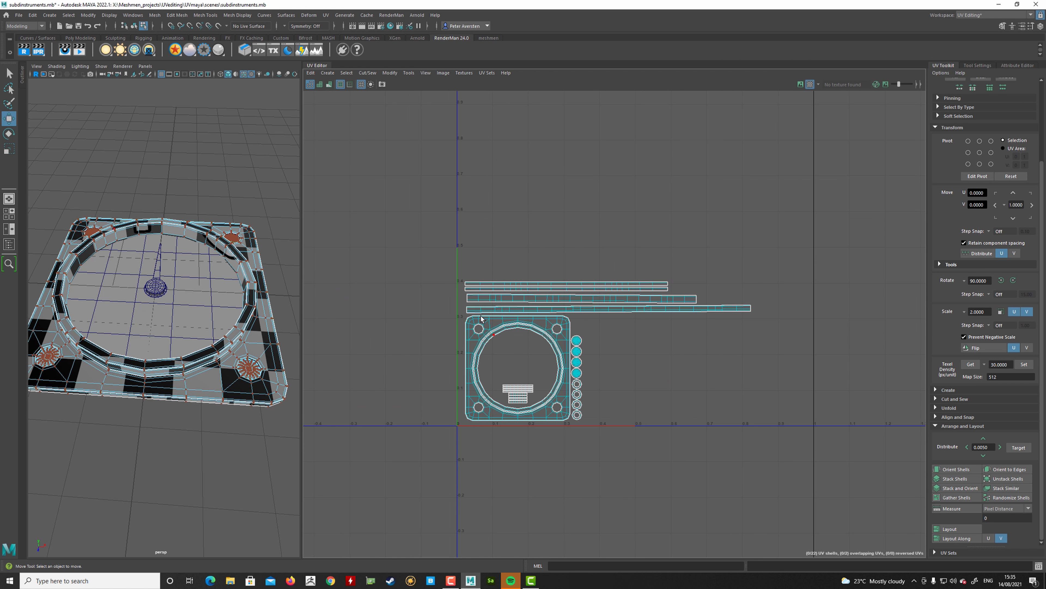